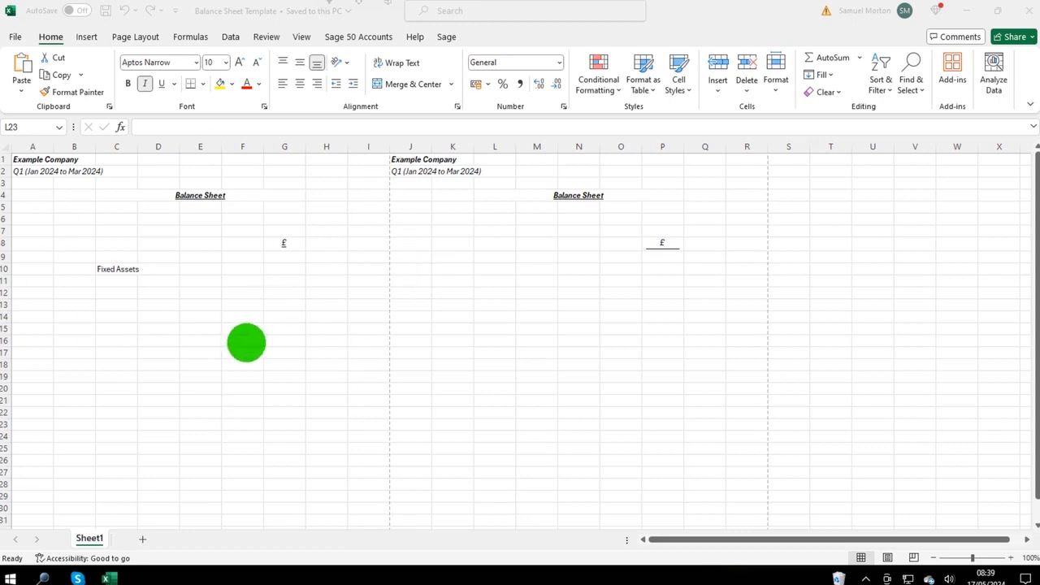
click(325, 163)
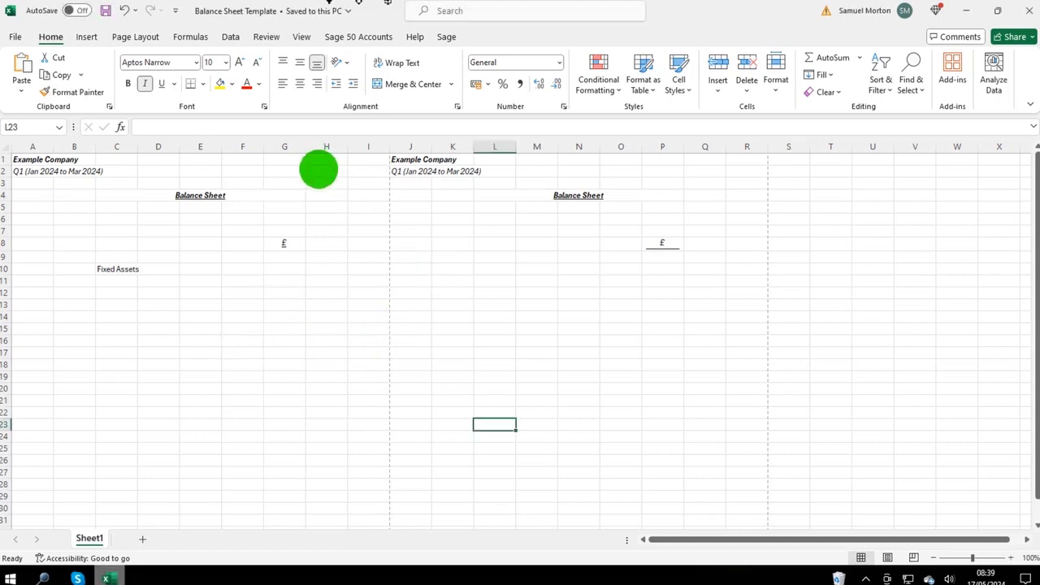
drag(326, 163, 322, 457)
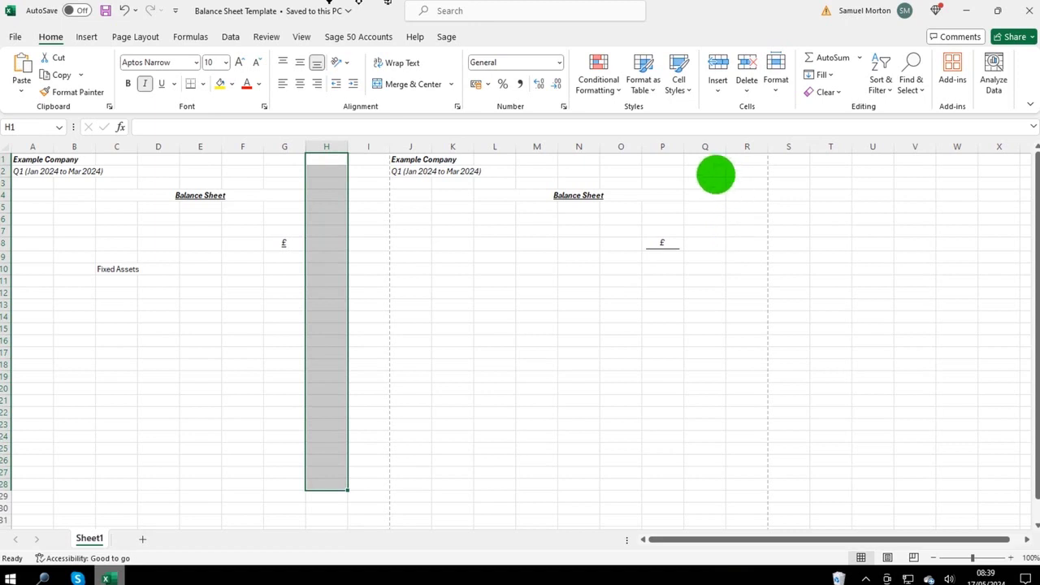
drag(705, 163, 708, 377)
click(541, 365)
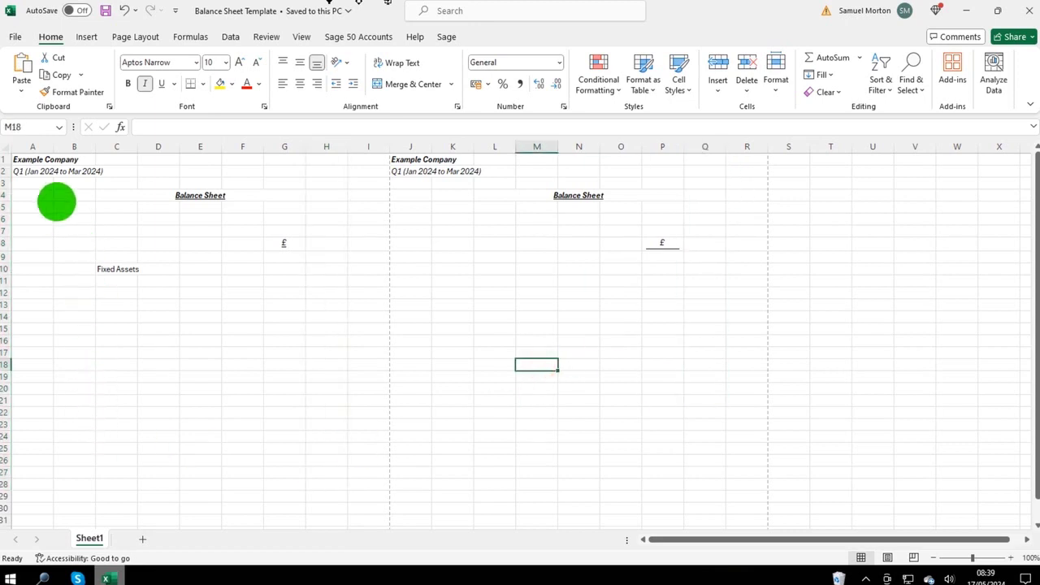
drag(47, 190, 355, 471)
click(305, 352)
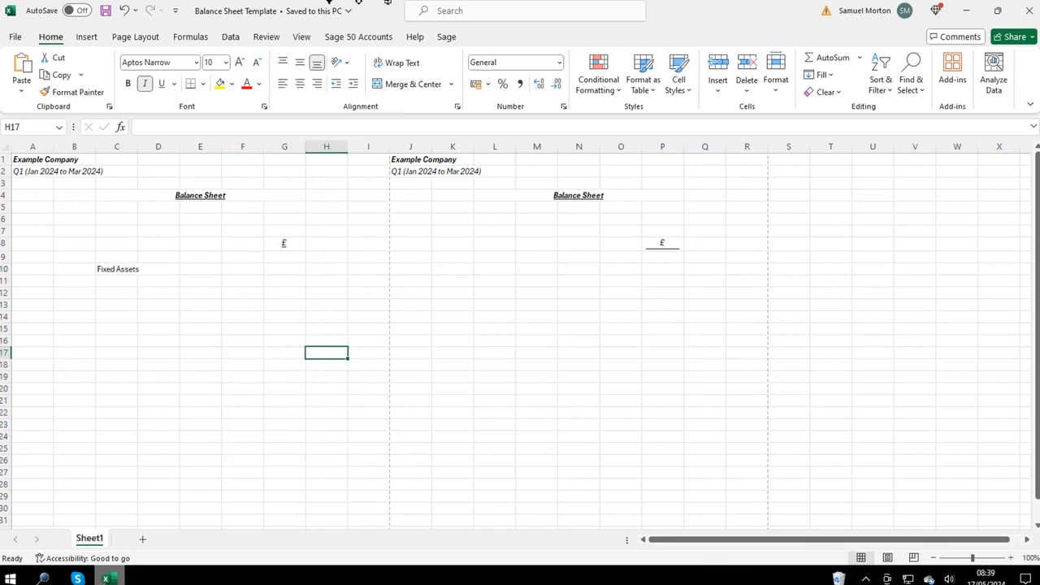
click(329, 3)
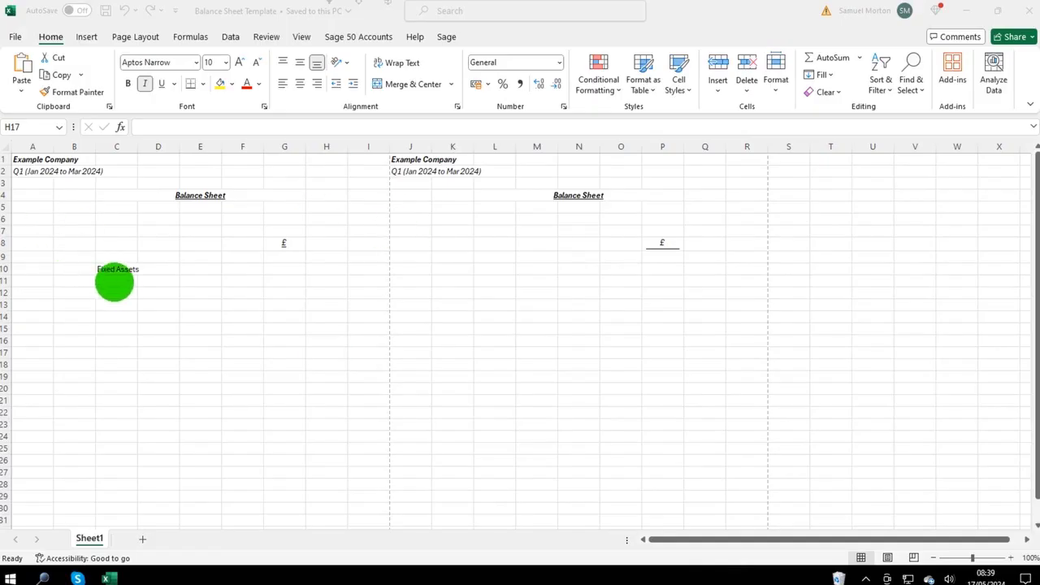
Under the Fixed Assets heading, enter the labels Motor Vehicles in C12 and Property in C13.
click(122, 281)
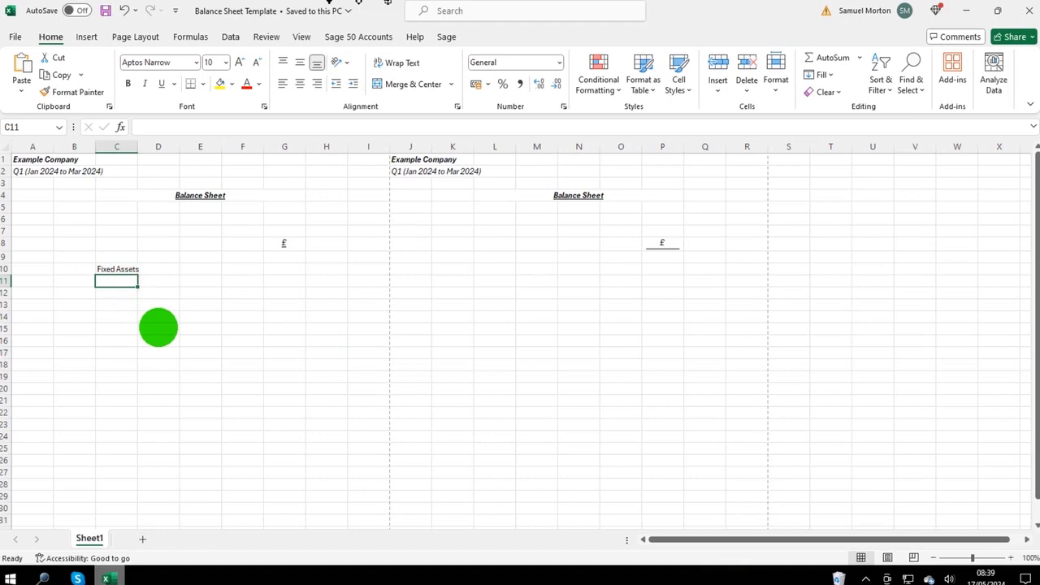
key(Down)
text(Mo)
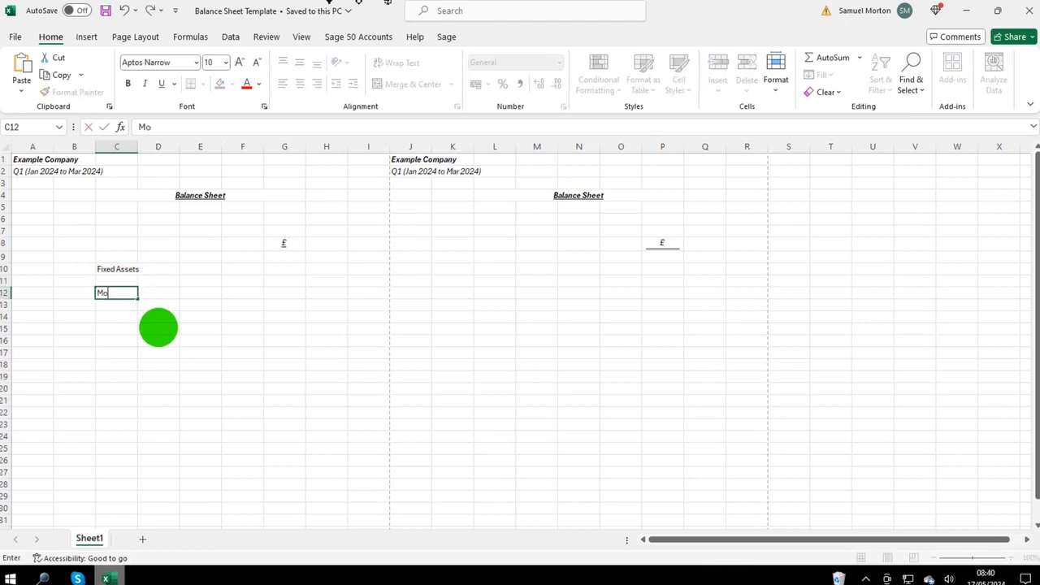
text(tor V)
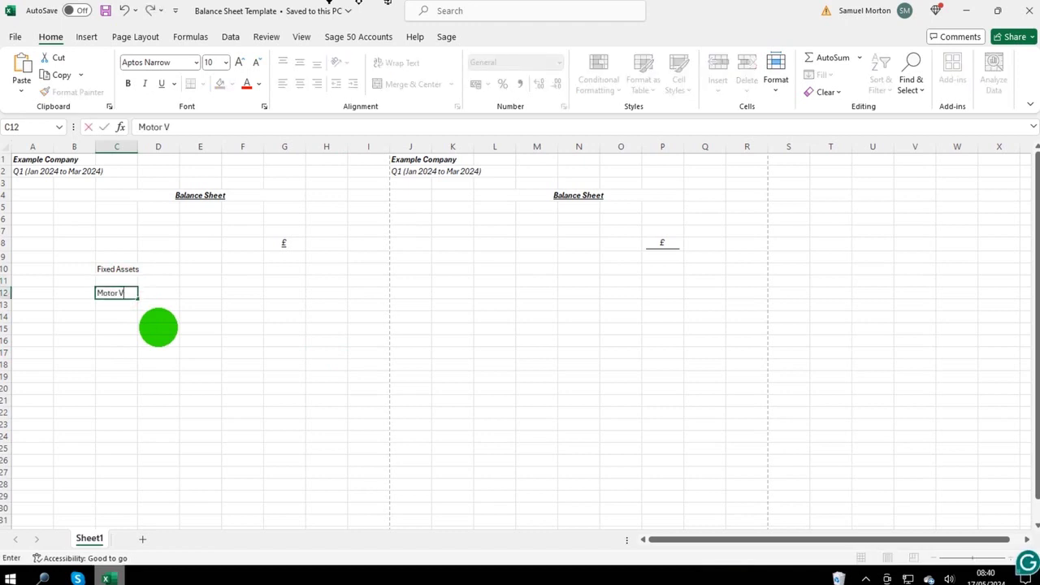
text(ehicles)
key(Return)
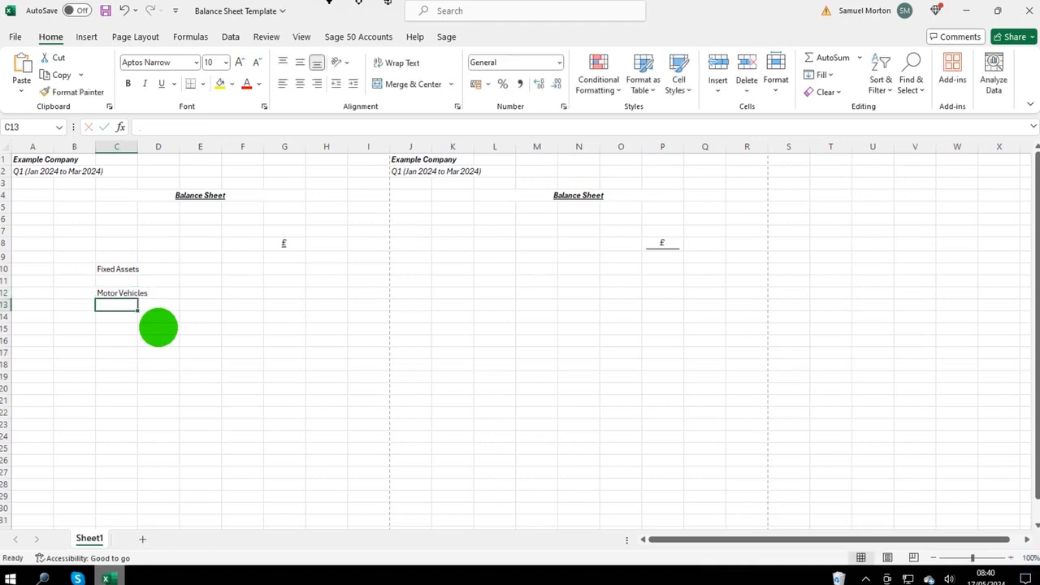
text(Prop)
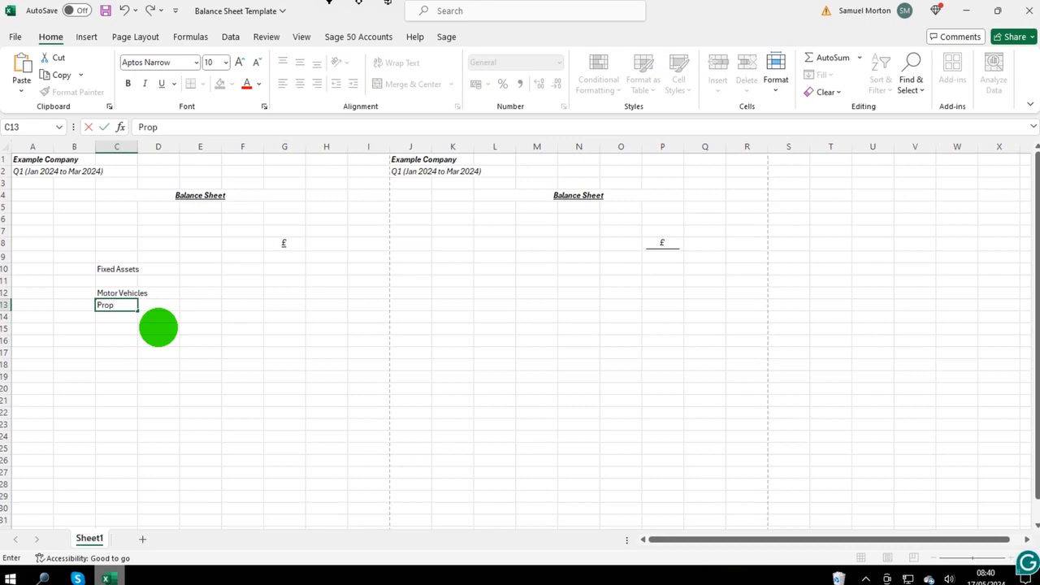
text(erty)
key(Return)
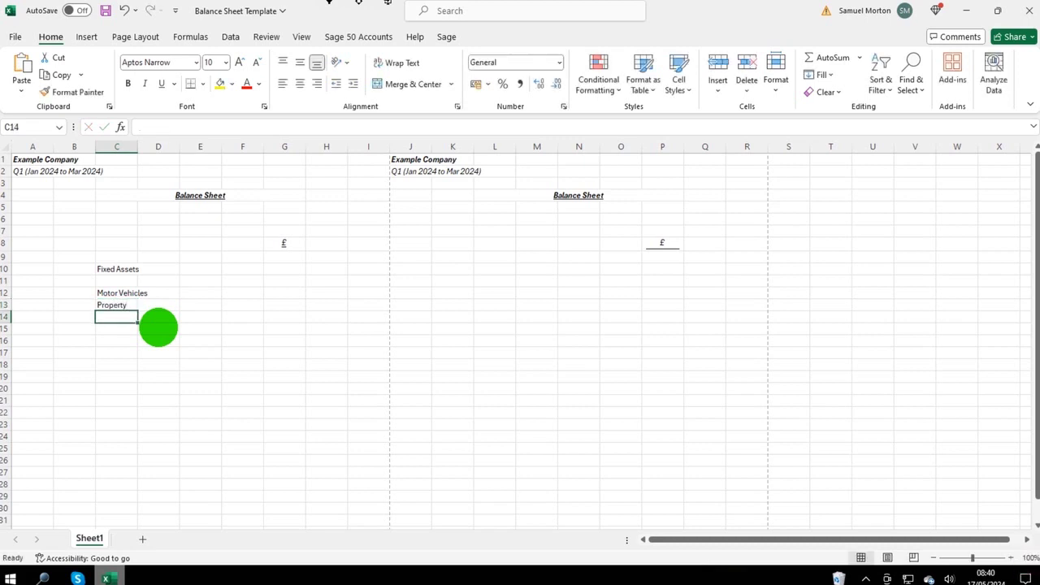
Continue the fixed asset list with Plant & Equipment in C14 and Computer Equipment in C15.
text(Plant)
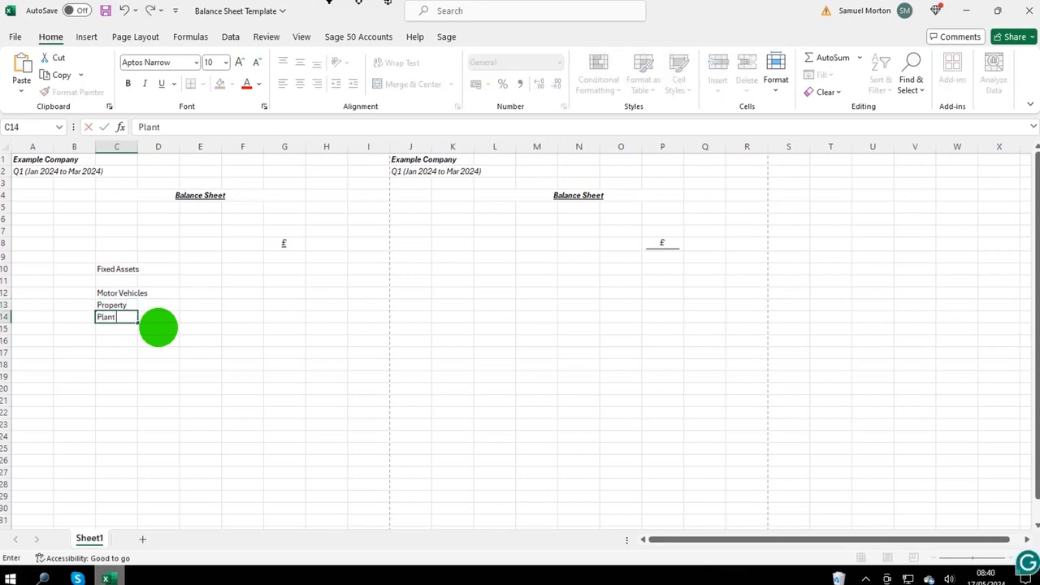
text( & Equipment)
key(Return)
text(C)
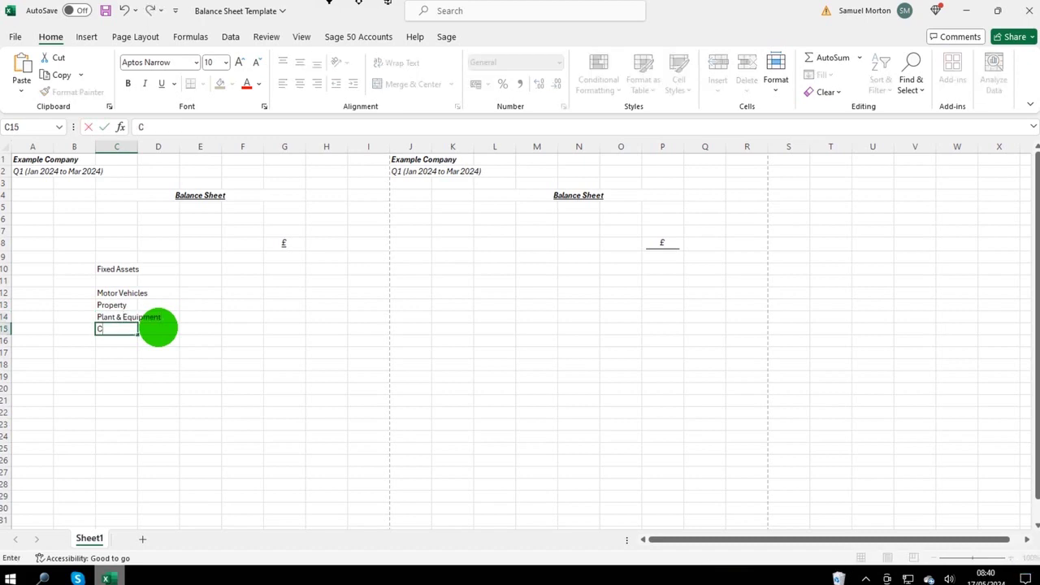
text(omputer)
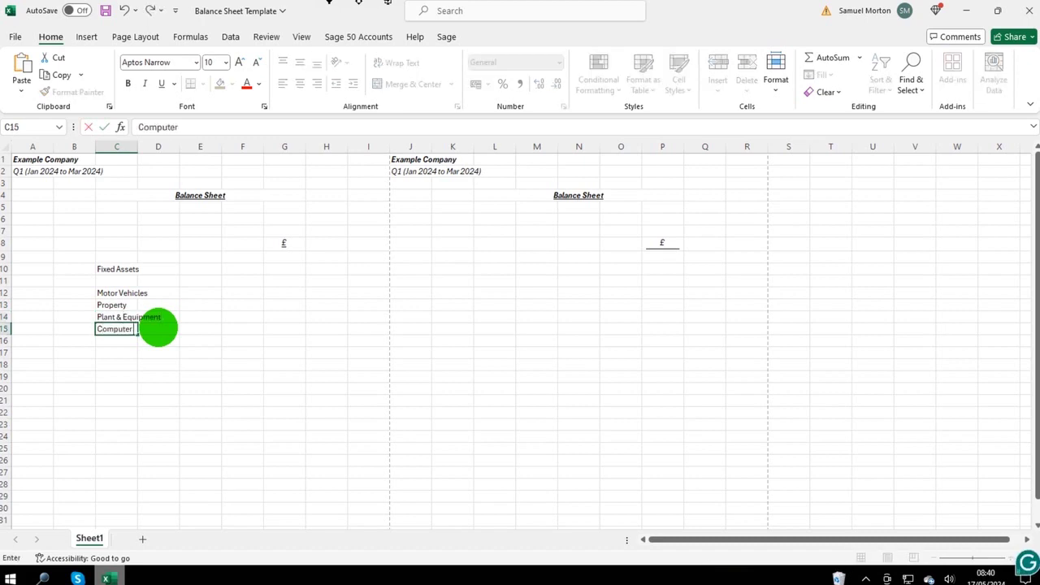
text( Equipment)
key(Tab)
Enter 35000 as the Motor Vehicles amount in G12 of the £ column.
key(Tab)
key(Tab)
key(Tab)
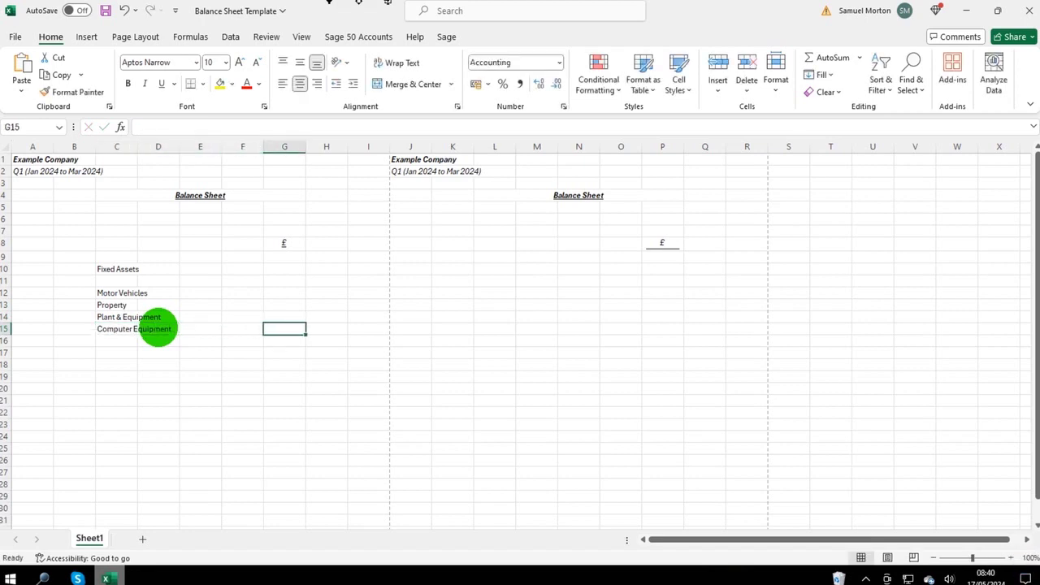
key(Up)
key(Up)
key(Up)
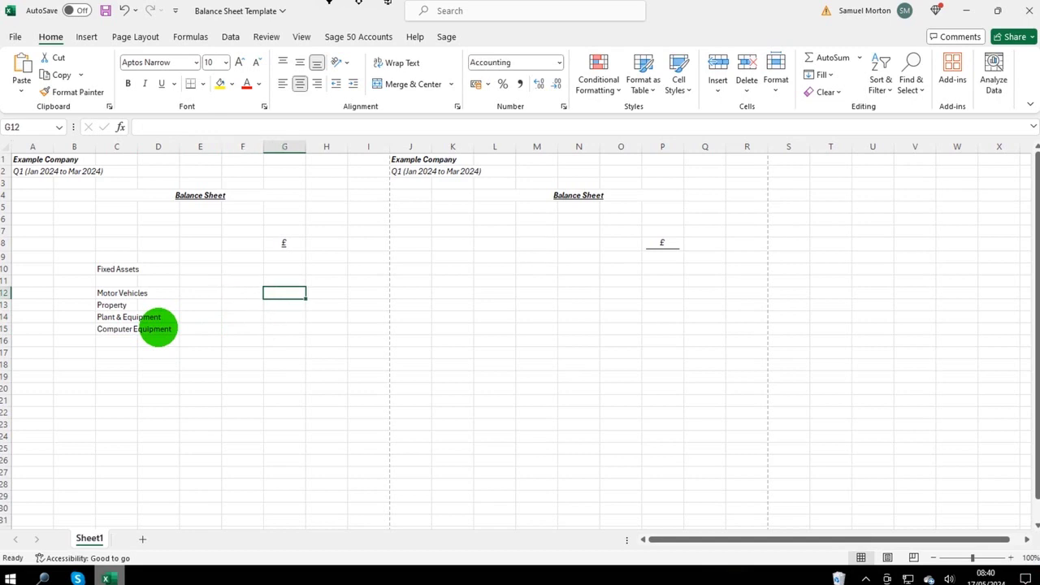
text(35000)
key(Return)
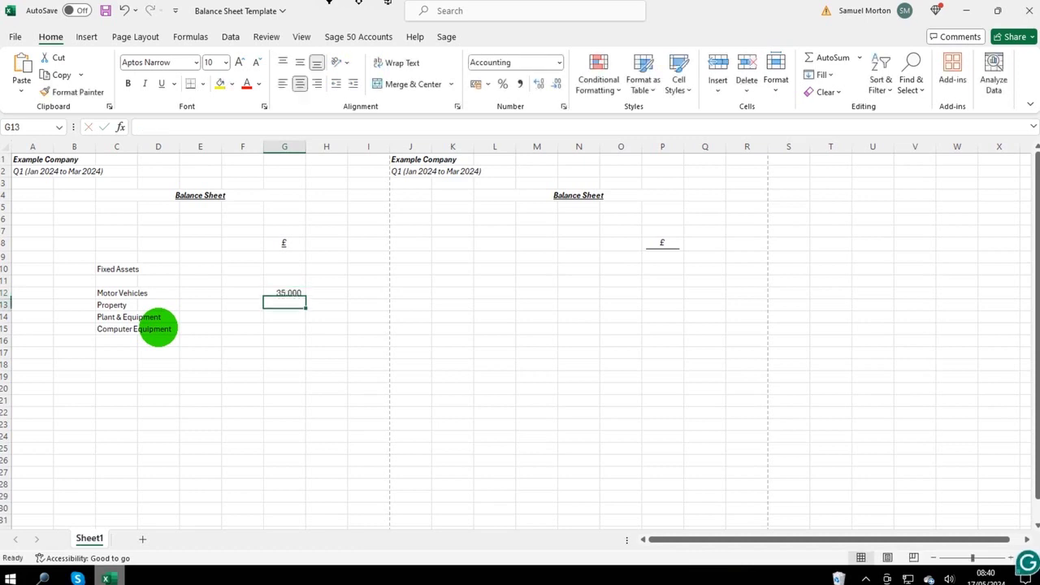
Enter 250,000 as the Property amount in G13.
click(283, 243)
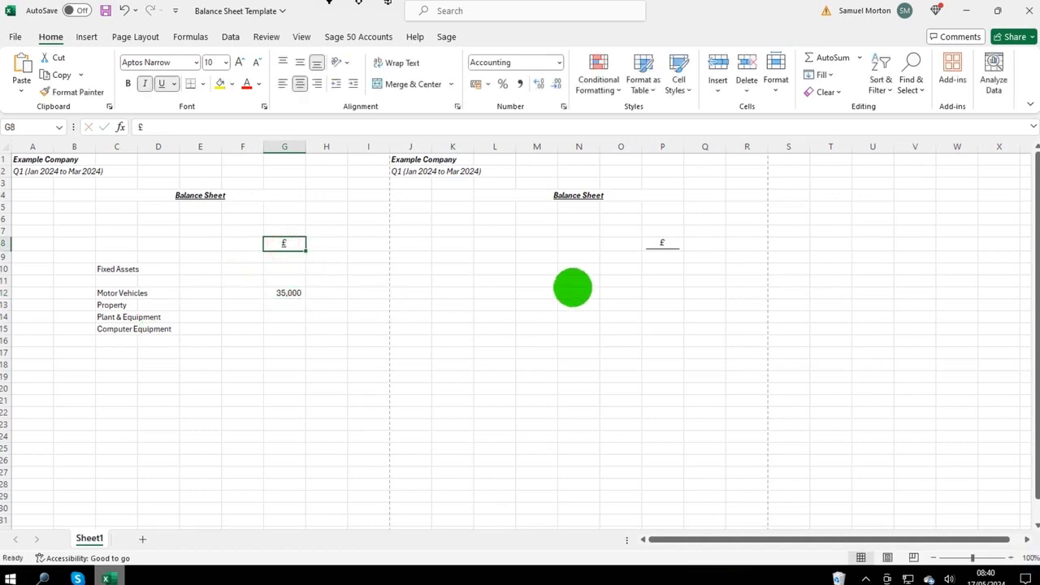
click(293, 305)
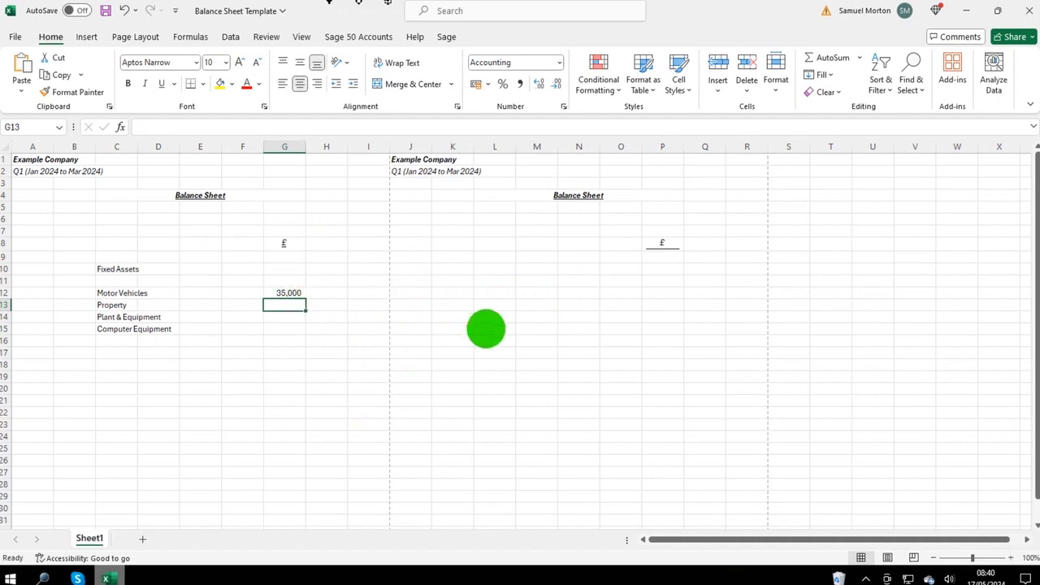
key(Up)
key(Down)
text(2)
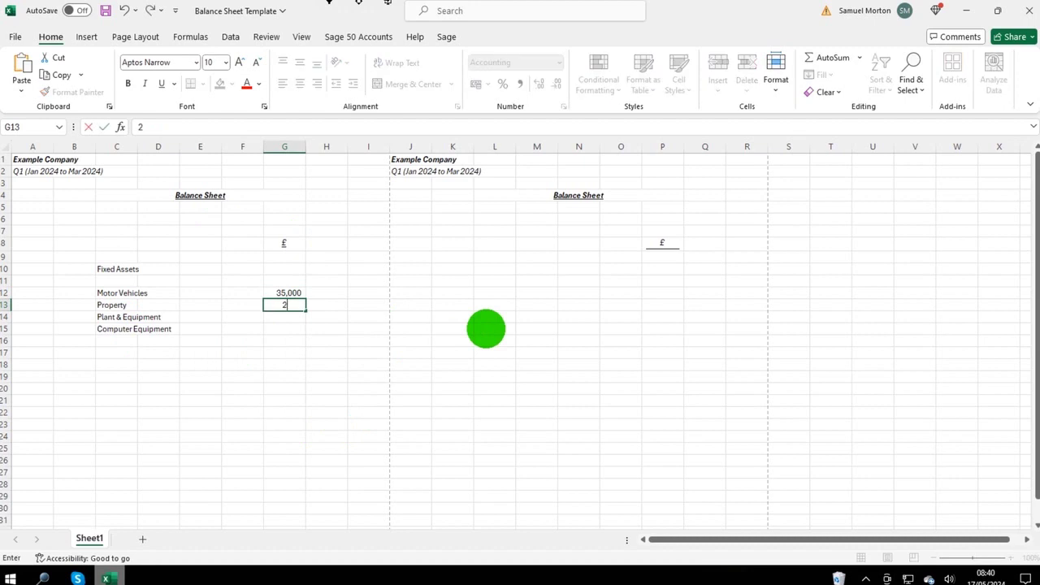
text(50,00000)
key(Return)
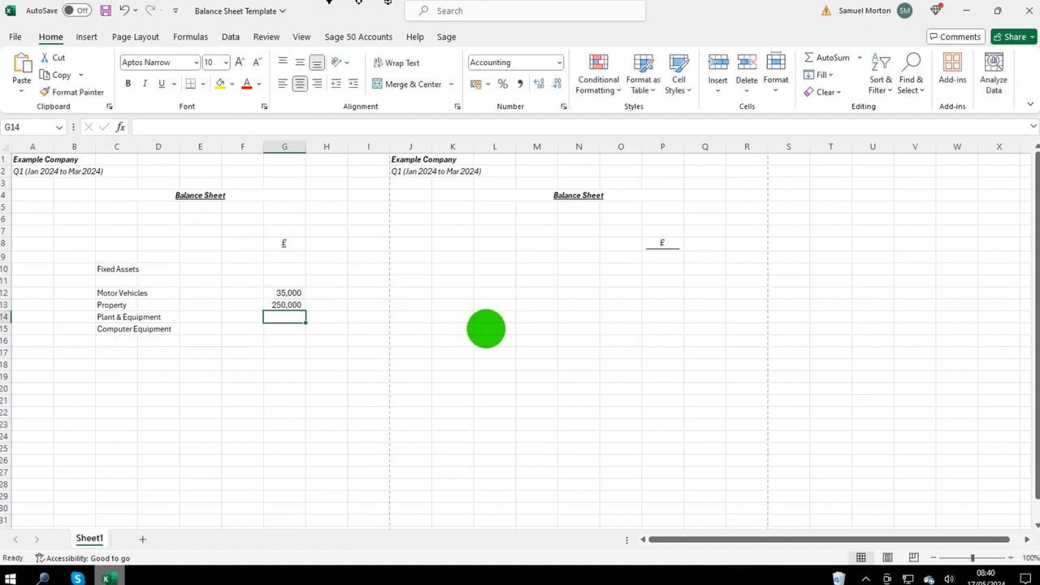
Enter 50000 for Plant & Equipment in G14 and 5000 for Computer Equipment in G15.
text(50000)
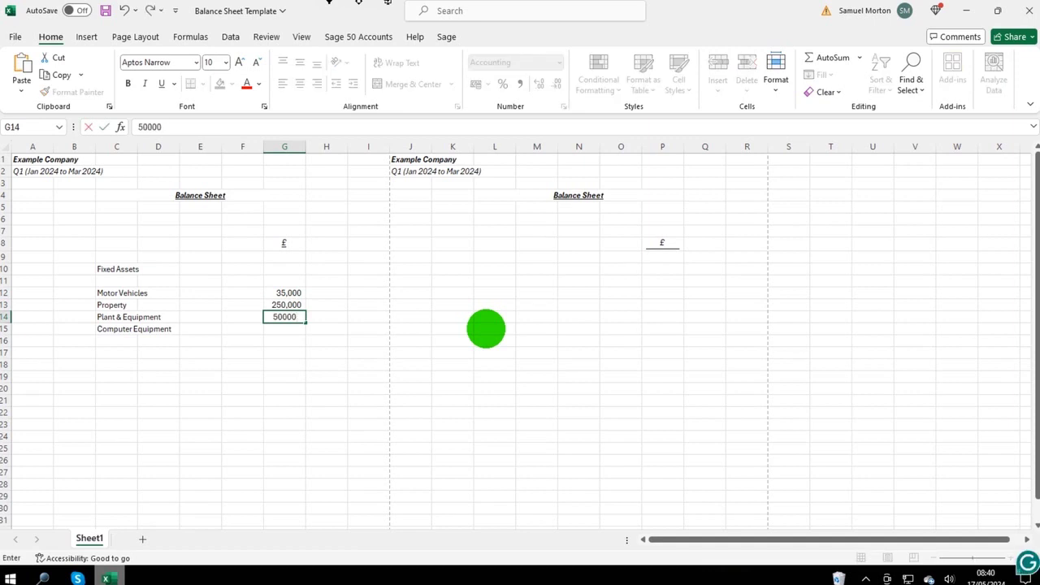
key(Return)
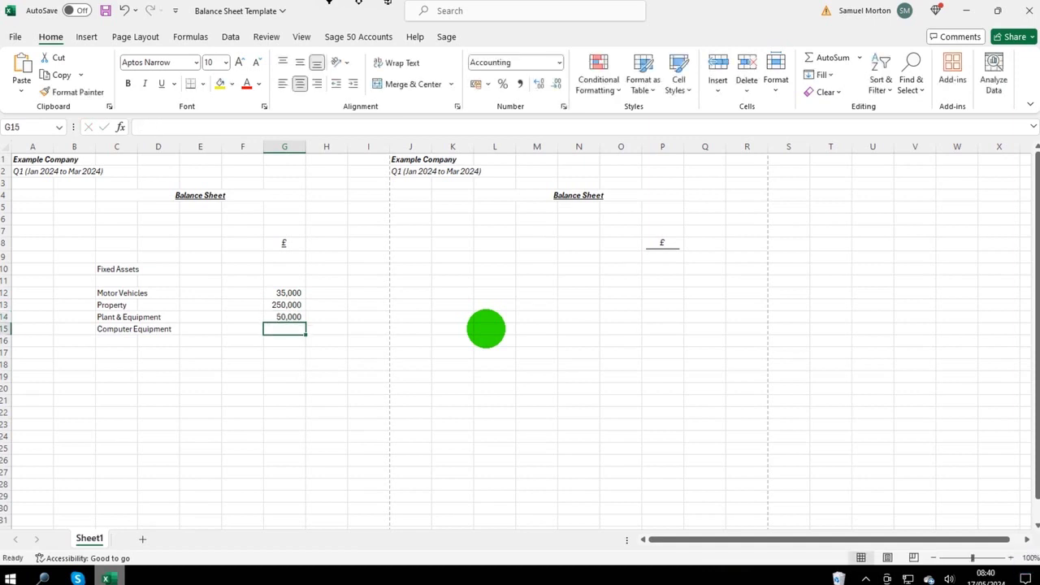
text(5,0)
text(000)
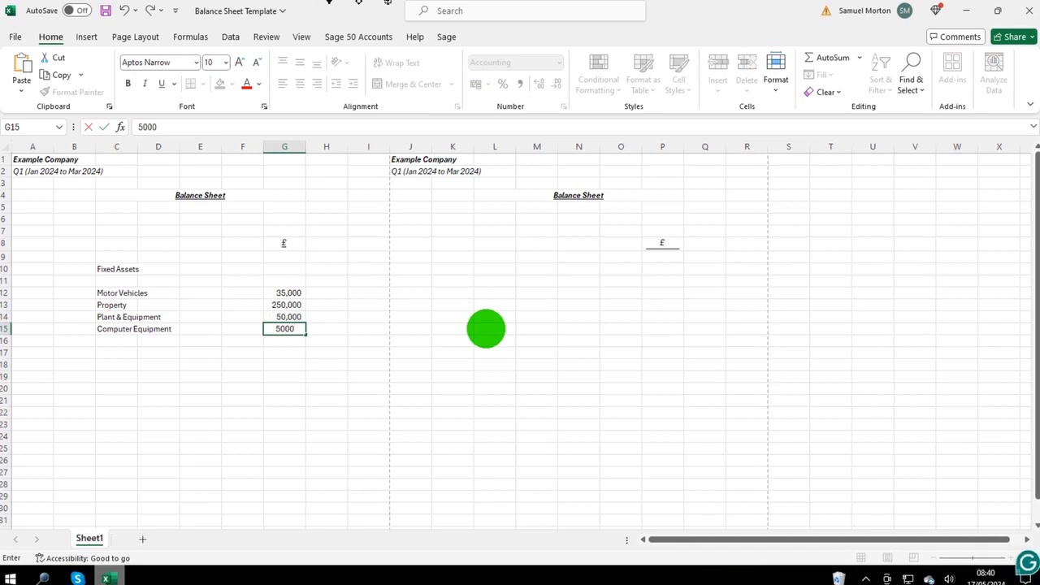
key(Return)
key(Return)
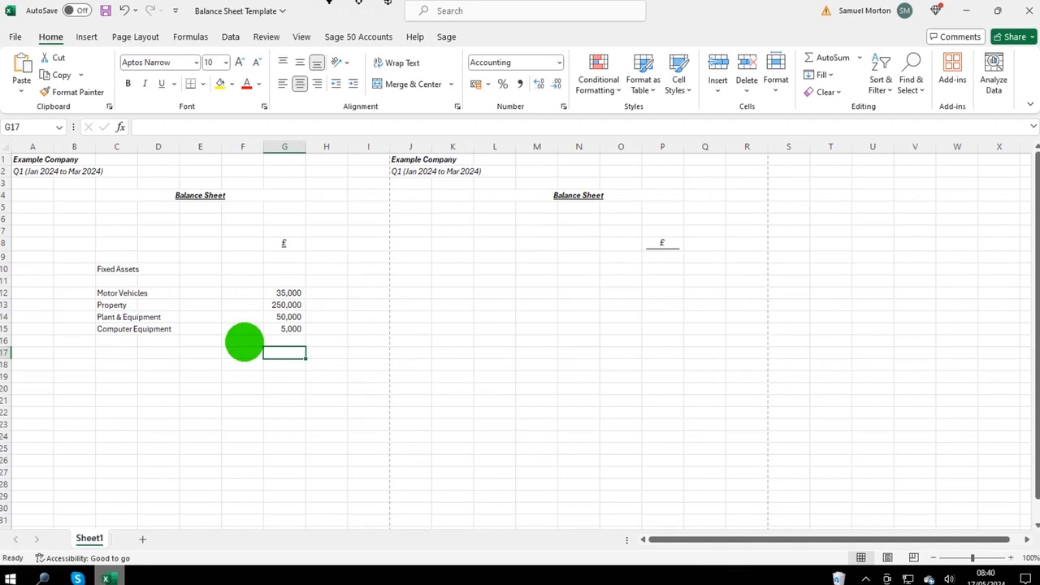
drag(111, 303, 282, 304)
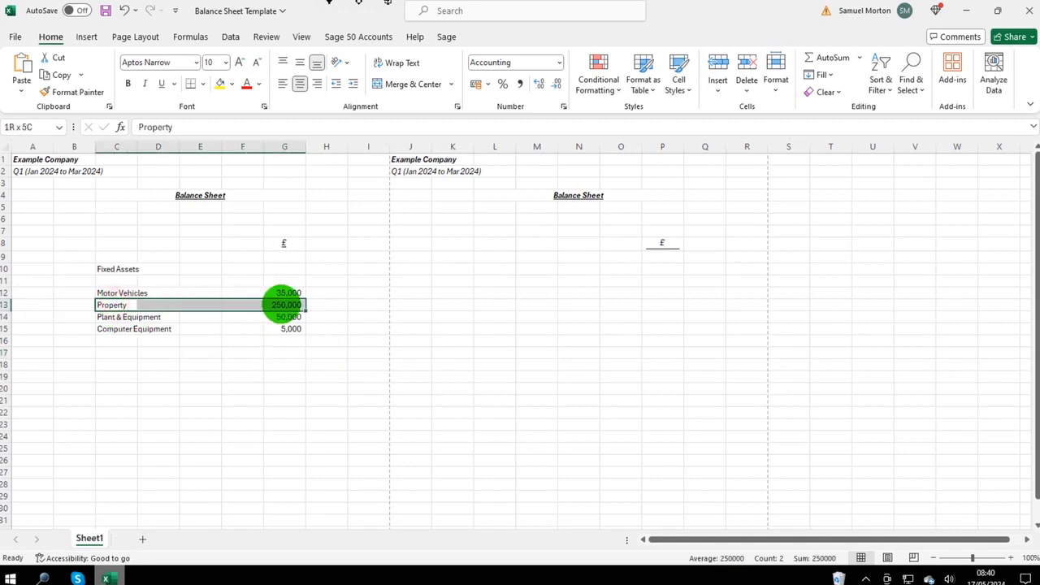
click(116, 338)
click(113, 294)
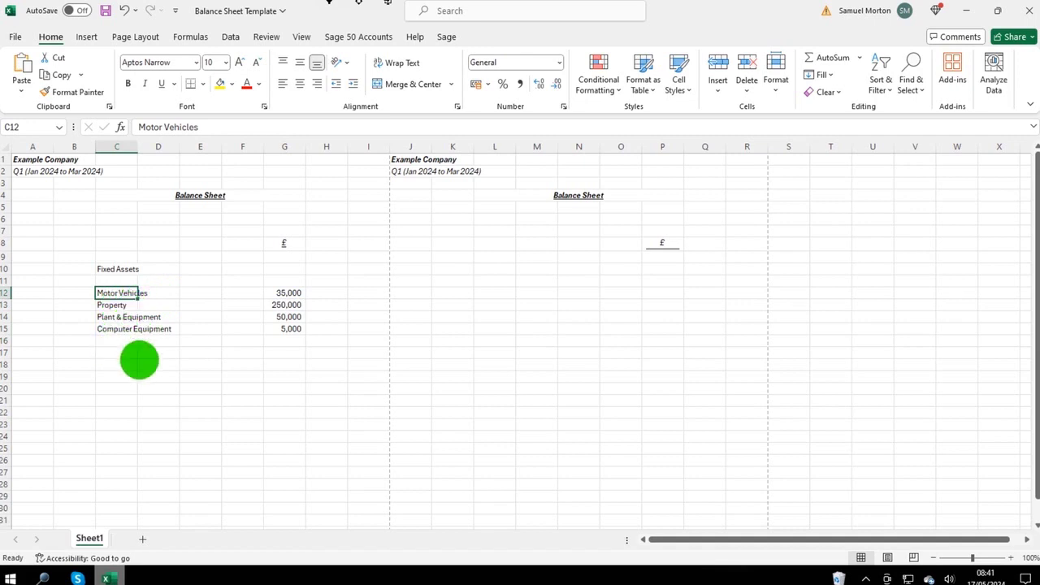
drag(105, 328, 290, 328)
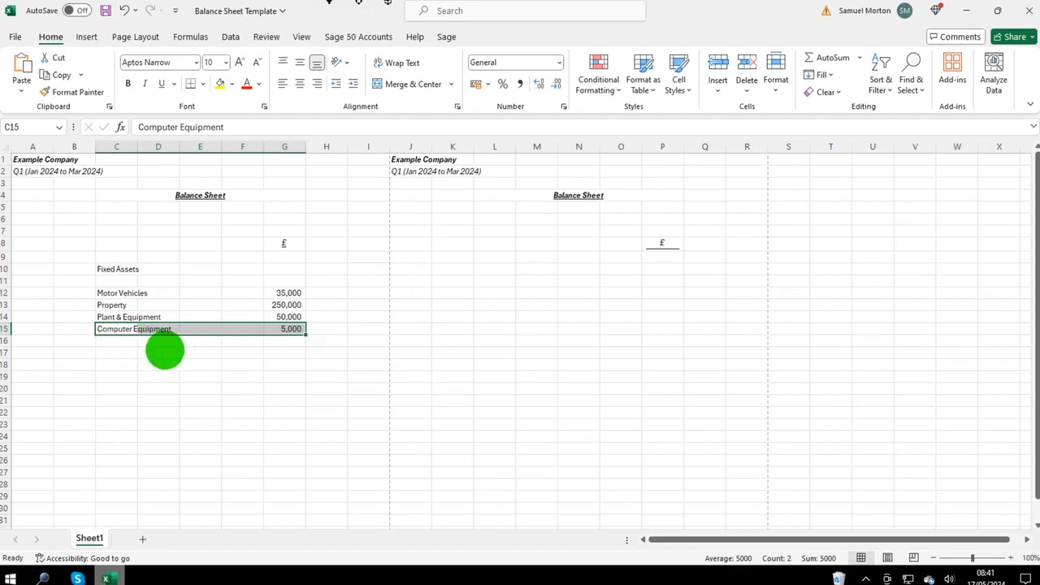
click(203, 352)
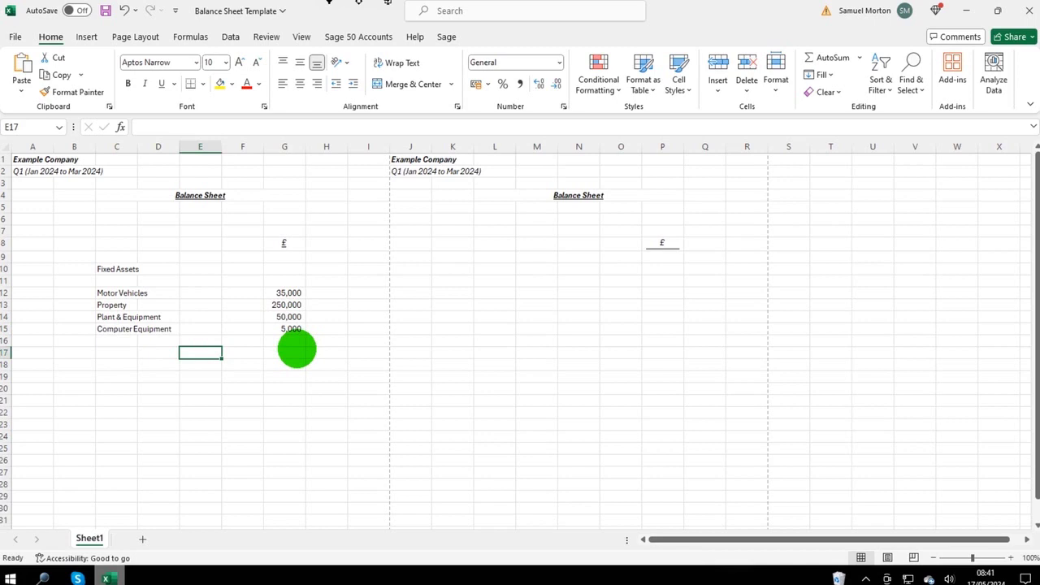
Add the section heading Current Assets in C17, below the fixed asset list.
click(118, 354)
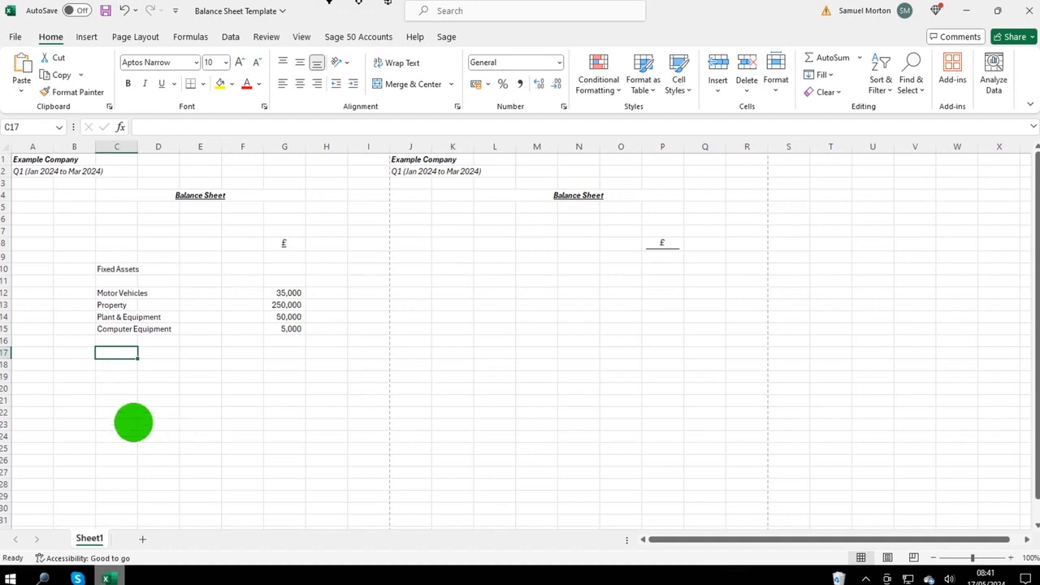
text(Cur)
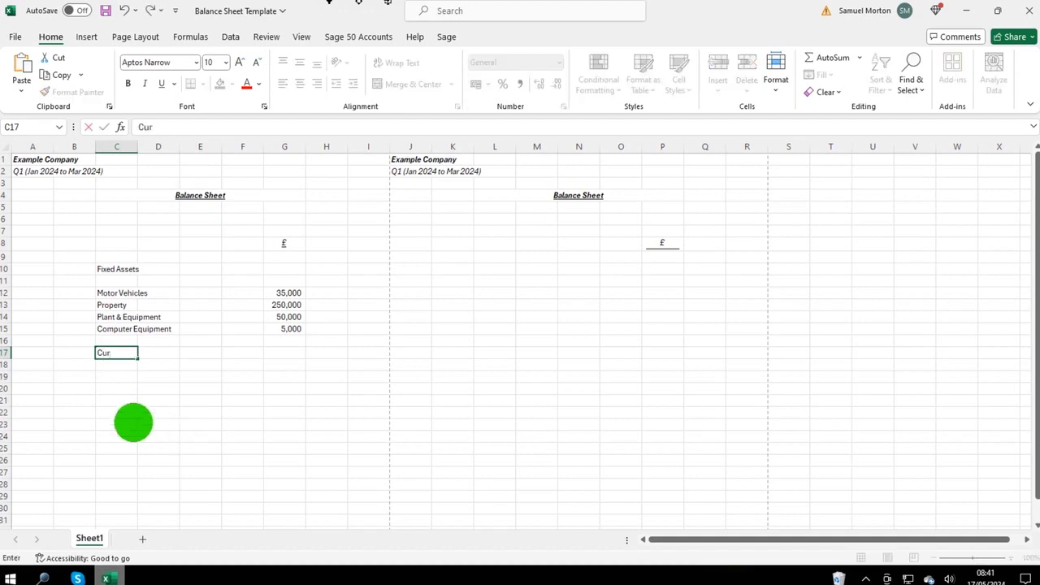
text(rent A)
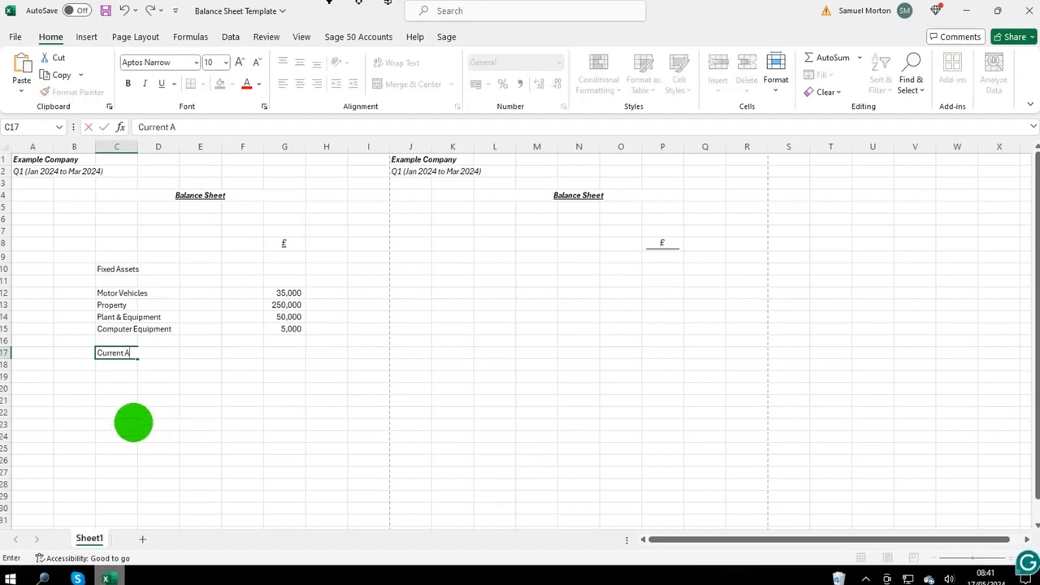
text(ssets)
key(Return)
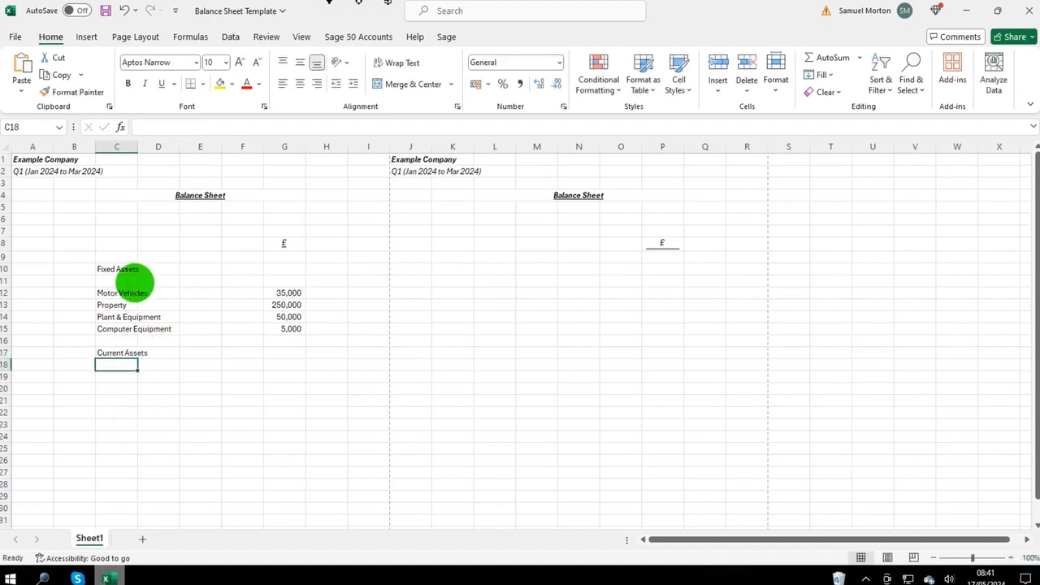
Underline the Fixed Assets heading in C10 and the Current Assets heading in C17.
click(119, 269)
click(161, 84)
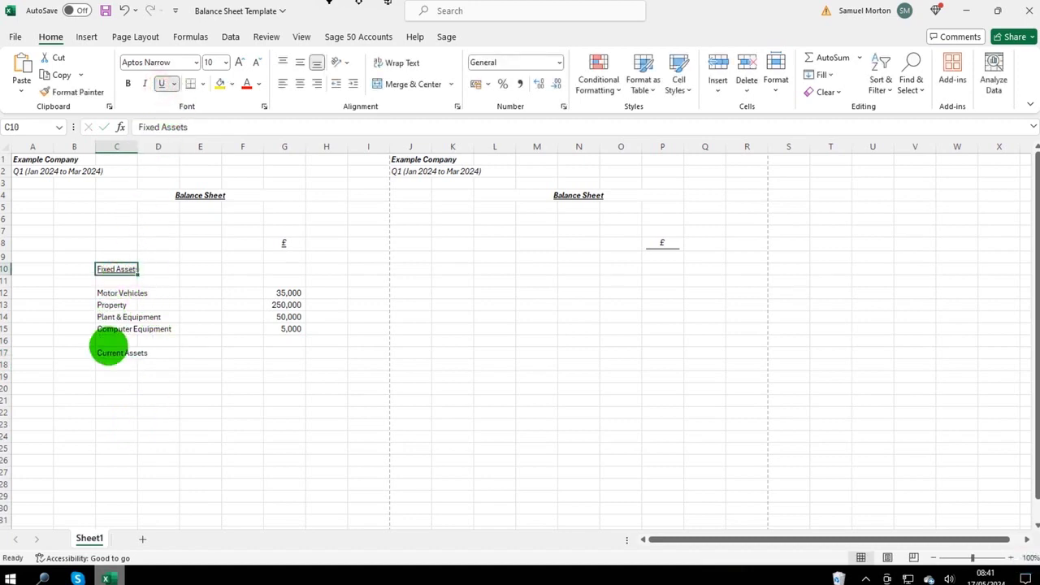
click(106, 352)
click(161, 83)
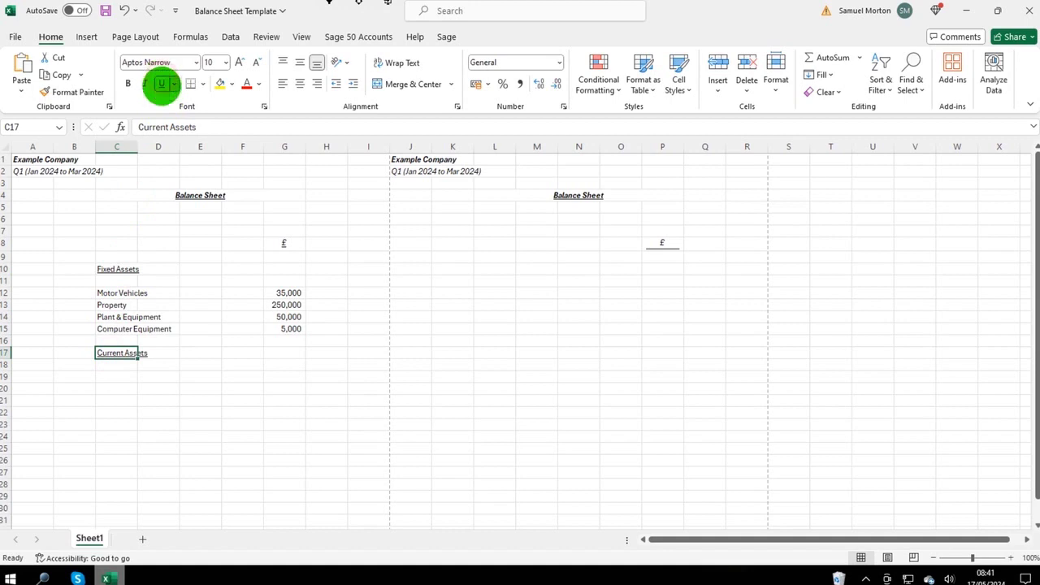
click(116, 376)
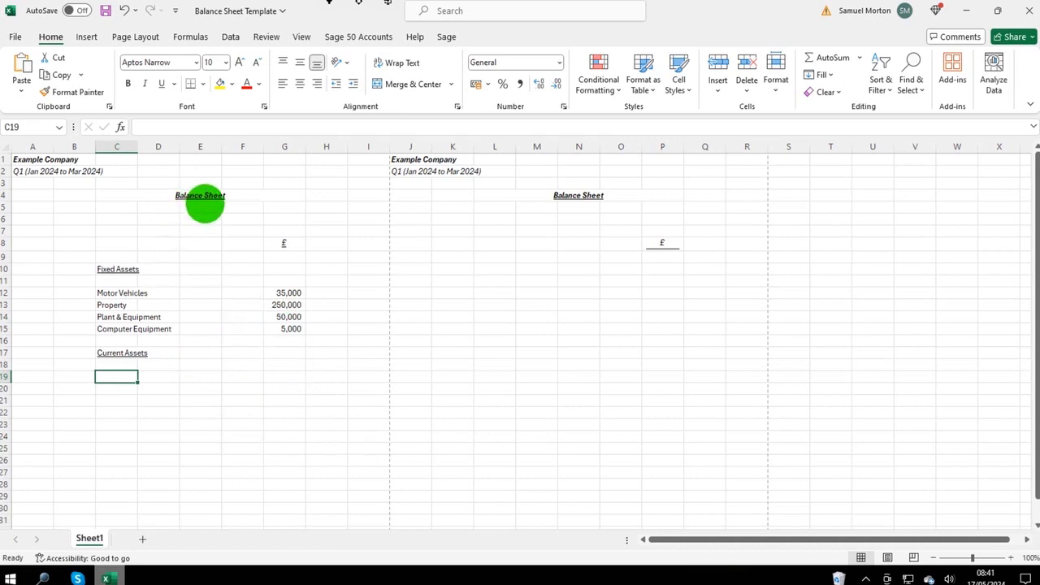
click(36, 172)
drag(41, 171, 120, 172)
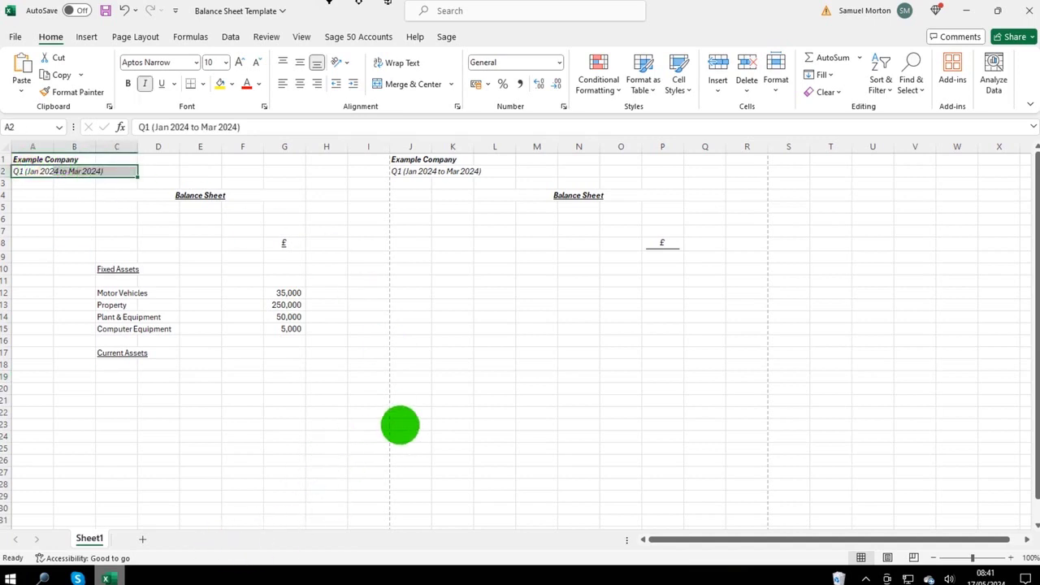
click(479, 412)
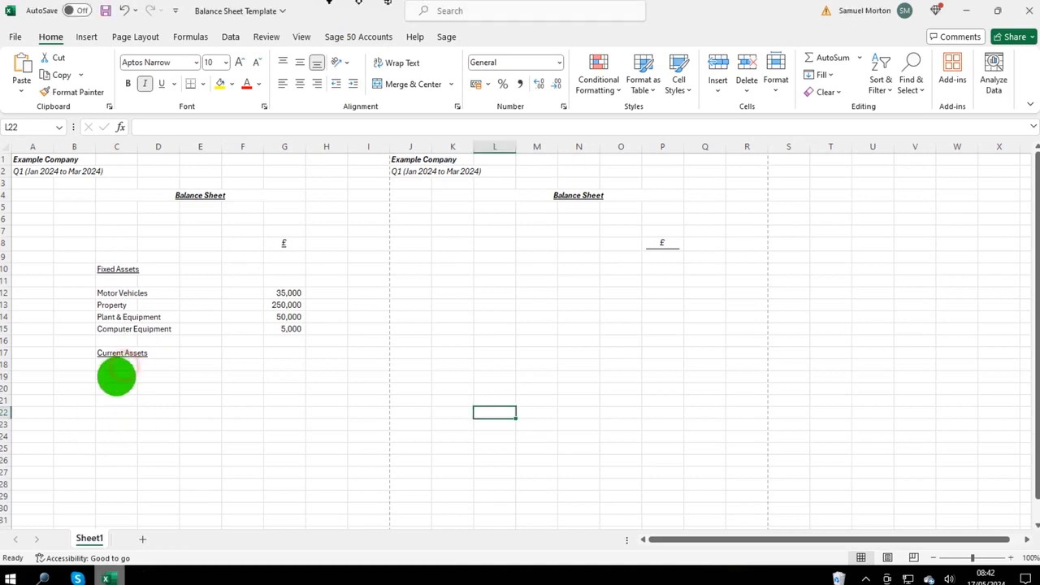
List Cash in C19 and Stock in C20 under the Current Assets heading.
click(116, 375)
text(Cash)
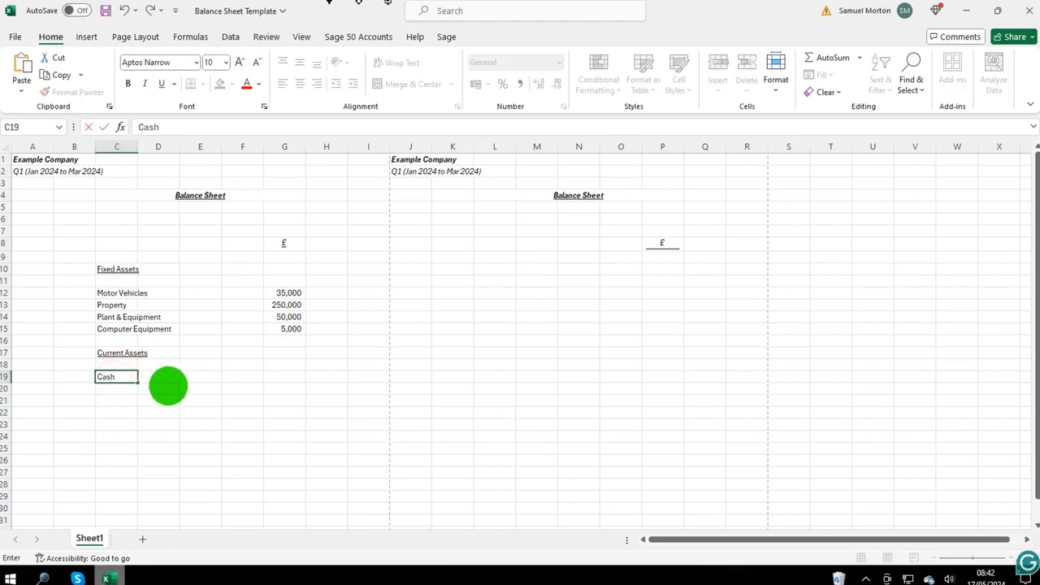
key(Return)
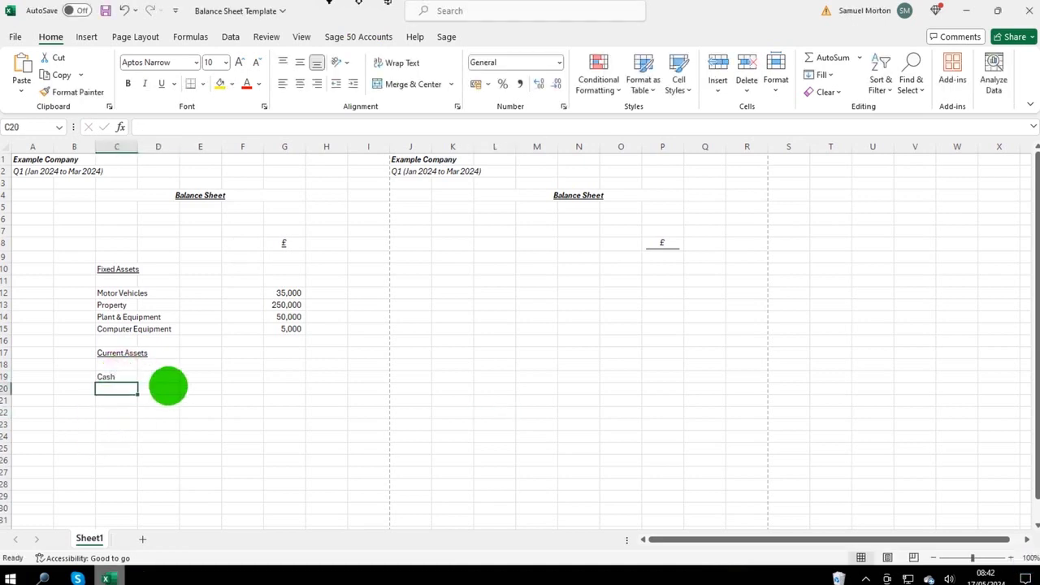
text(Stock)
key(Return)
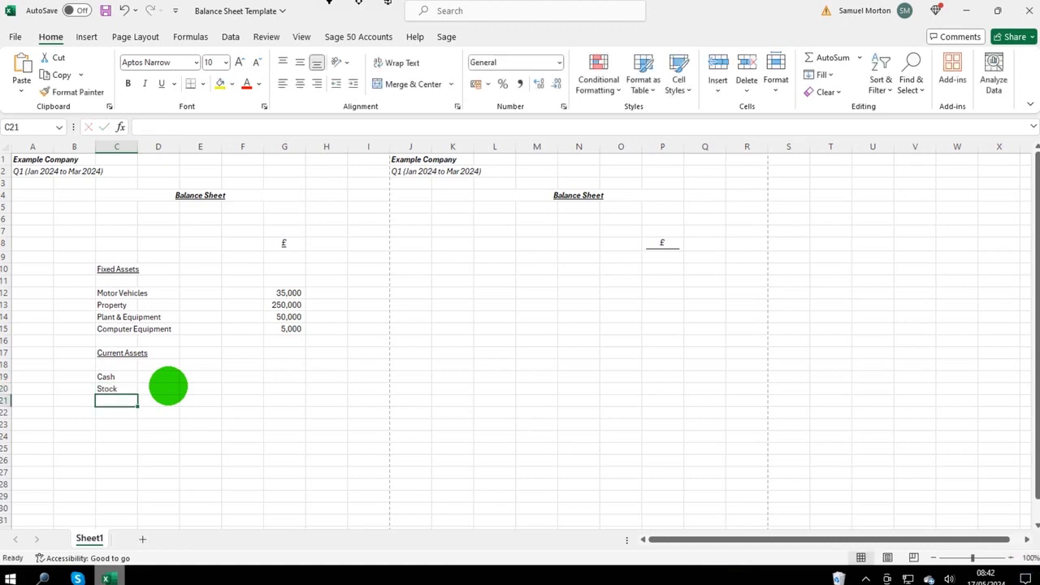
Enter 48000 as the Cash amount in G19 and 15000 as the Stock amount in G20.
key(Up)
key(Up)
key(Right)
key(Right)
key(Right)
key(Right)
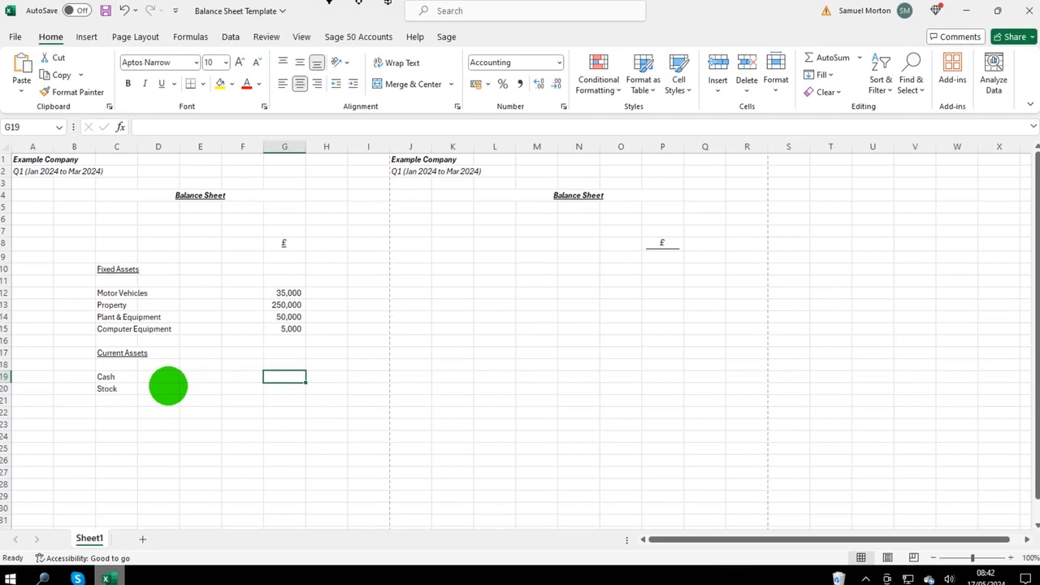
text(48000)
key(Return)
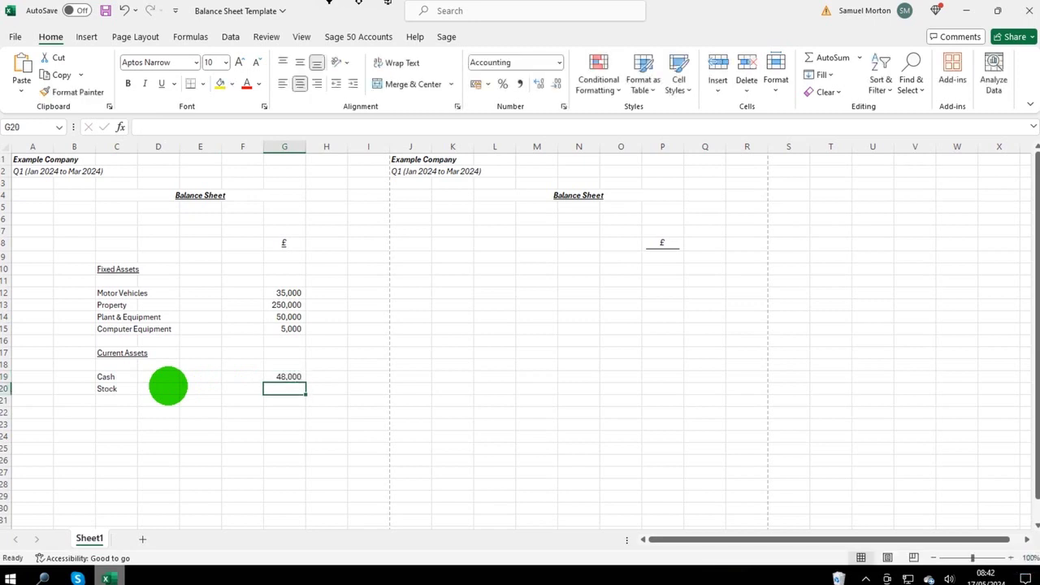
text(15000)
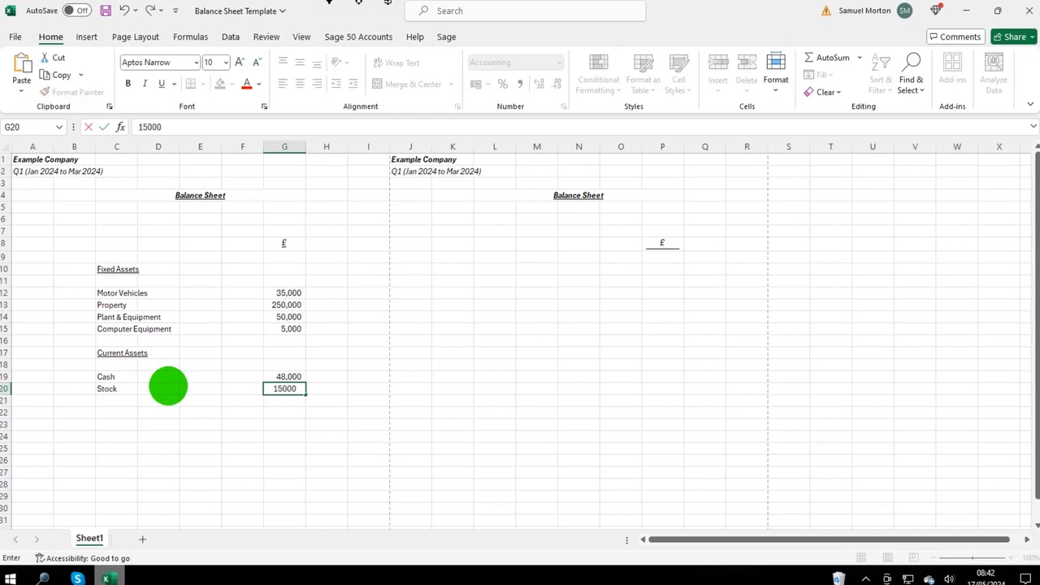
key(Return)
Add Trade Debtors in C21 as the next current asset below Stock.
key(Left)
key(Left)
key(Left)
key(Left)
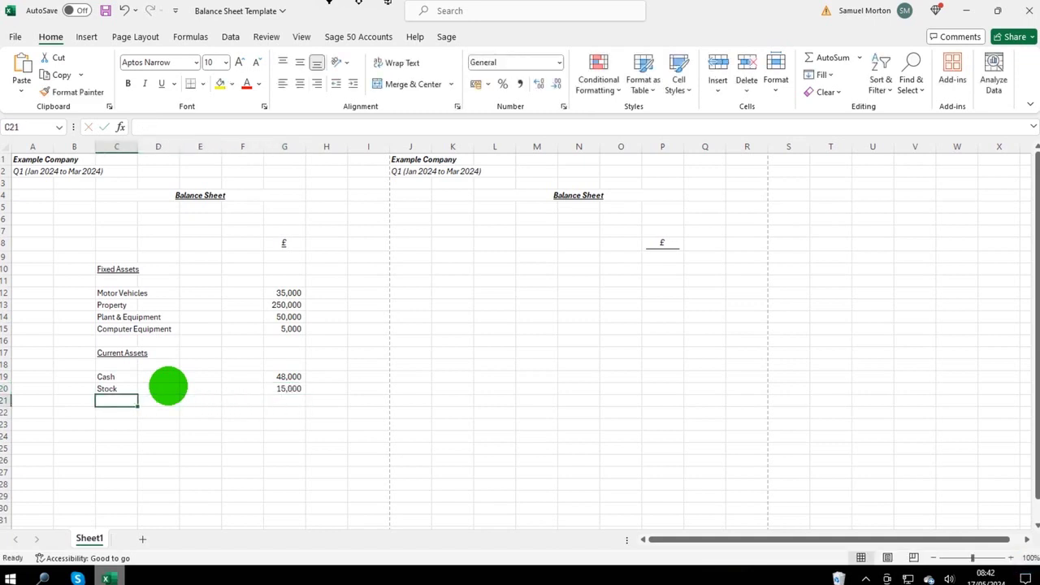
text(Tra)
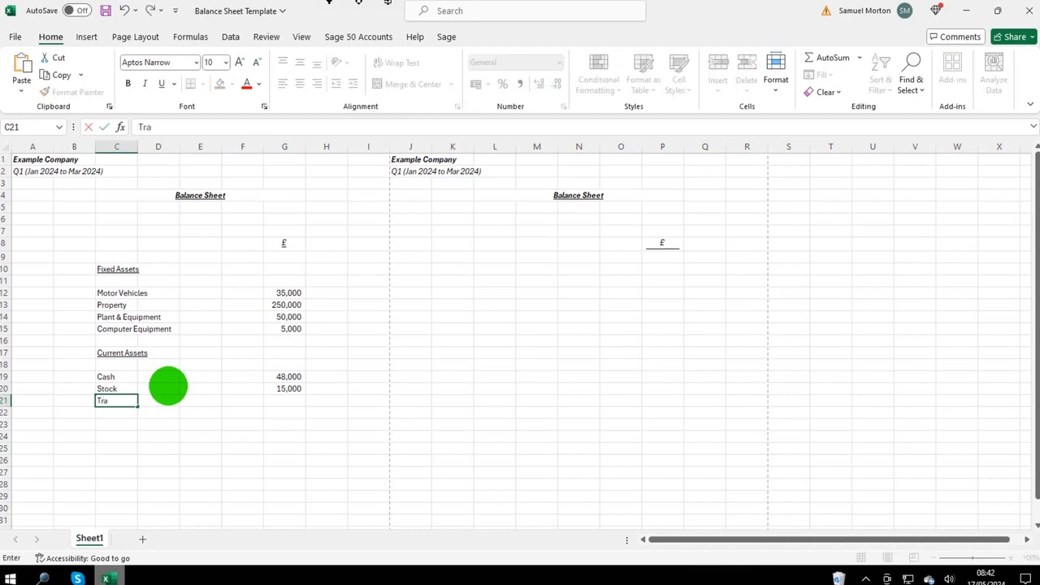
text(de Debtors)
key(ctrl+Return)
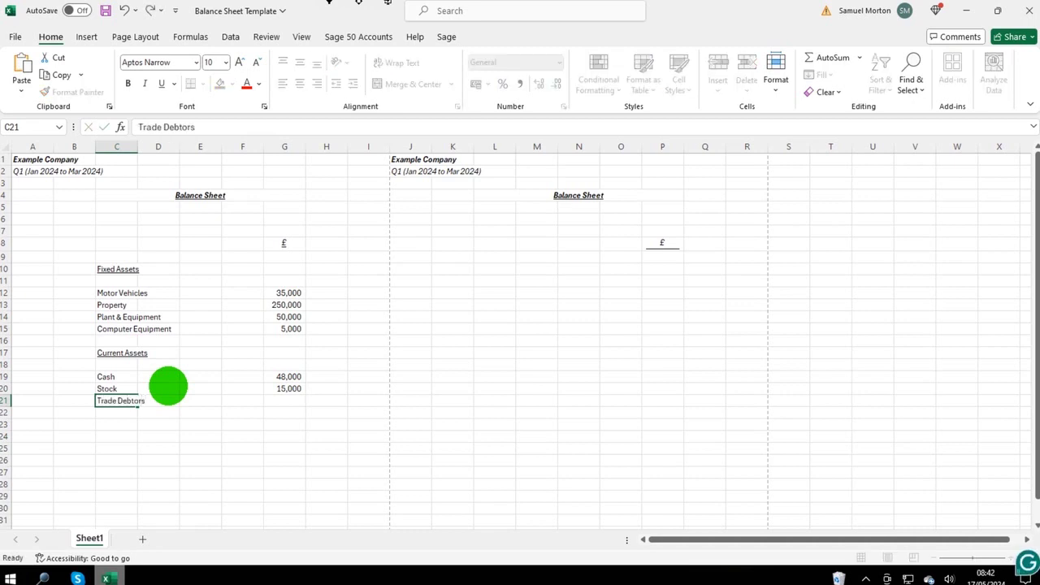
Enter 20000 as the Trade Debtors amount in G21.
key(Right)
key(Right)
key(Right)
key(Right)
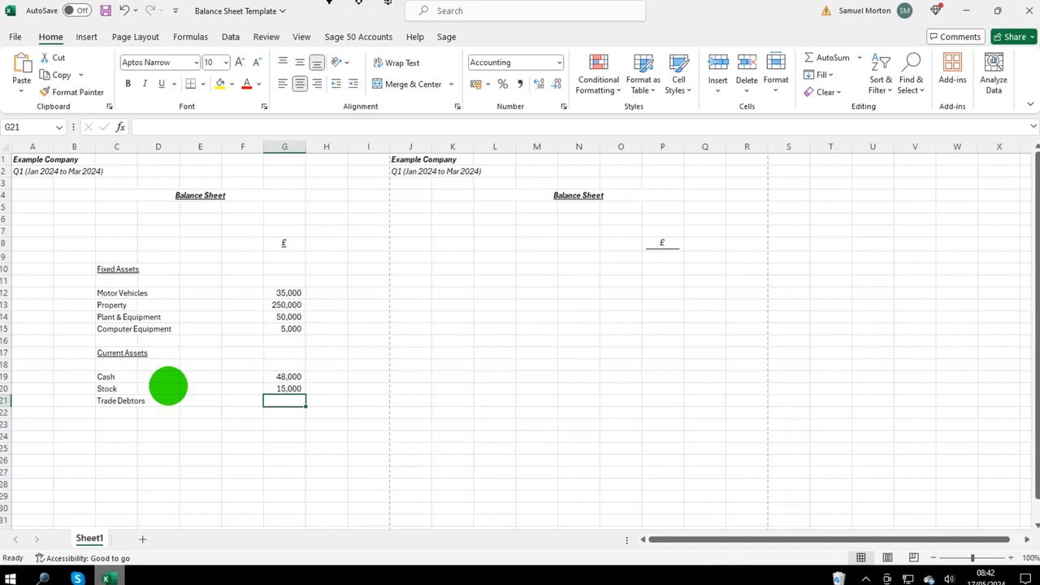
drag(134, 400, 210, 401)
click(290, 401)
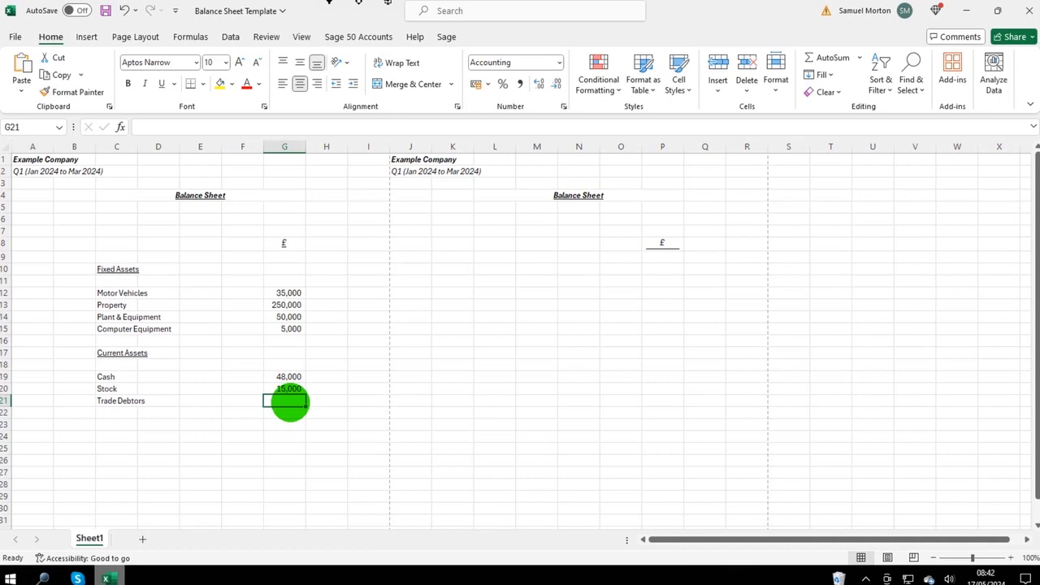
text(20000)
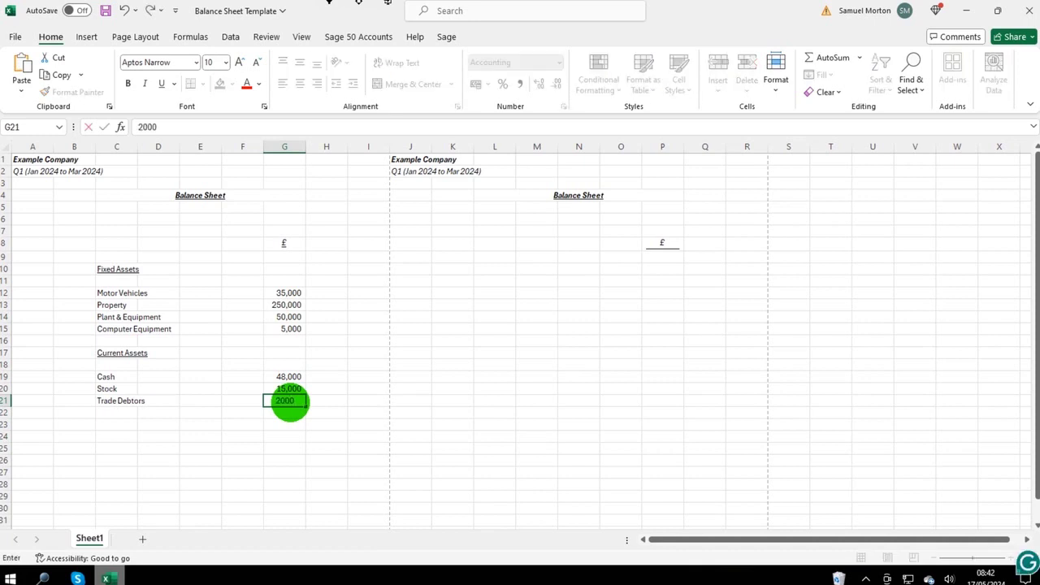
key(Return)
key(Return)
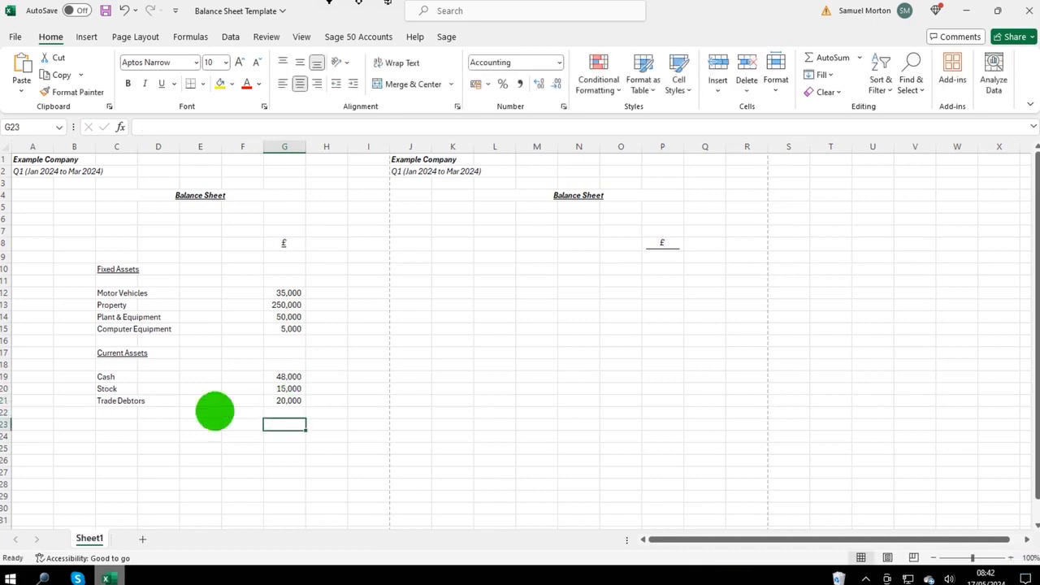
Add the label Total Assets in C23 and make the range C23:G23 bold and underlined.
click(130, 425)
text(T)
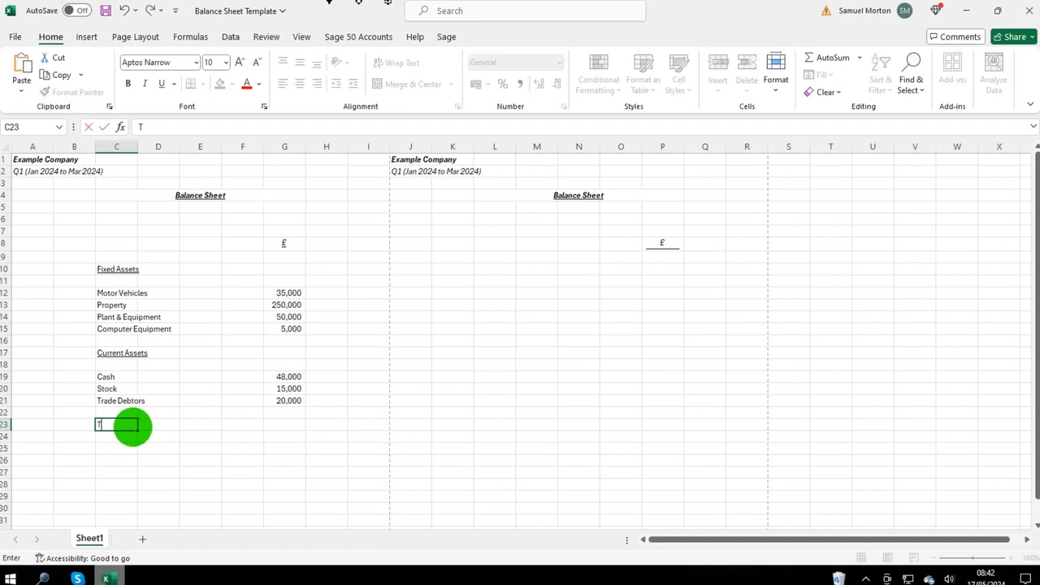
text(otal Assets)
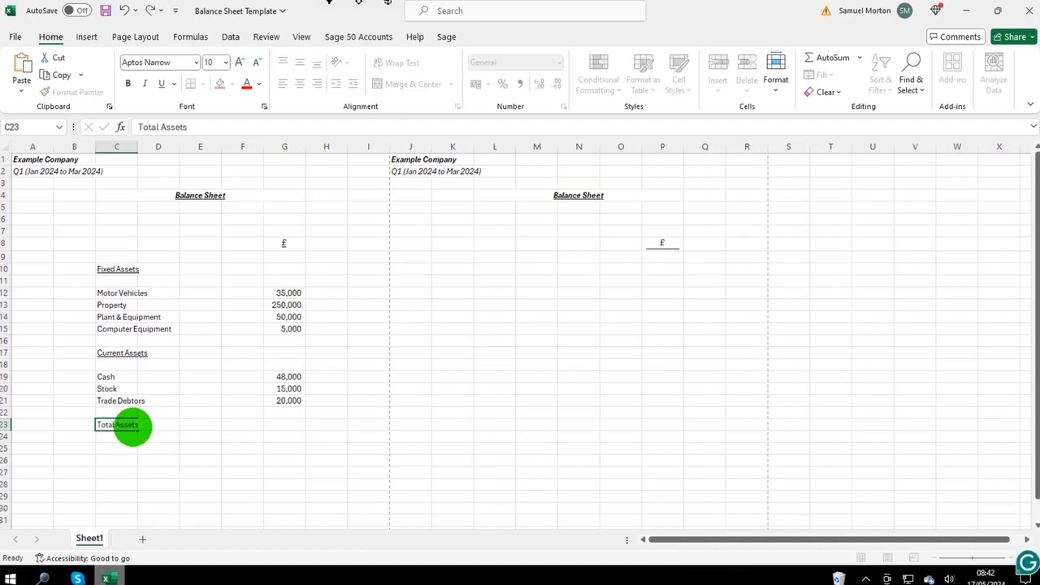
drag(133, 425, 285, 426)
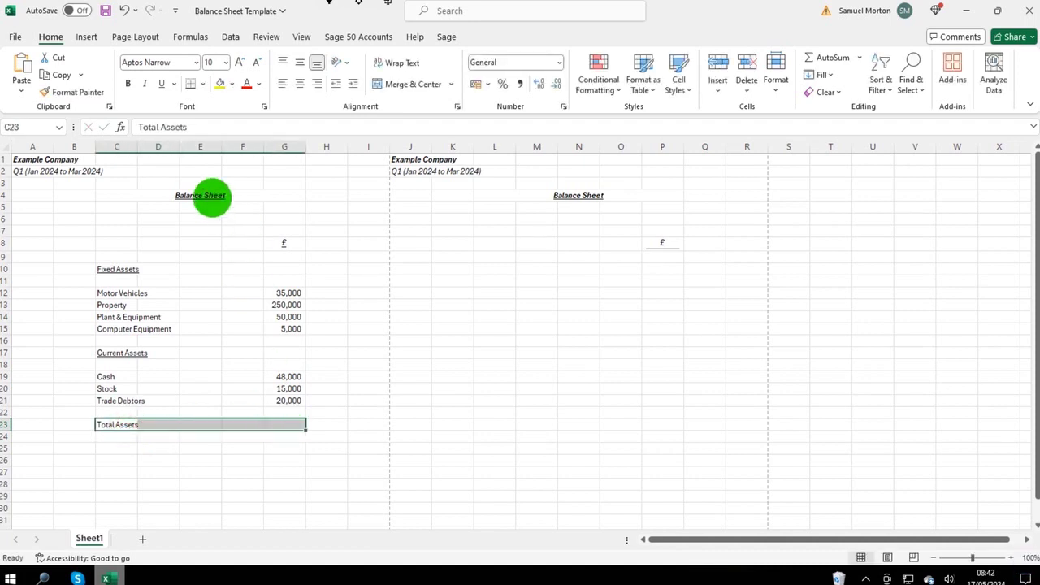
click(128, 84)
click(160, 83)
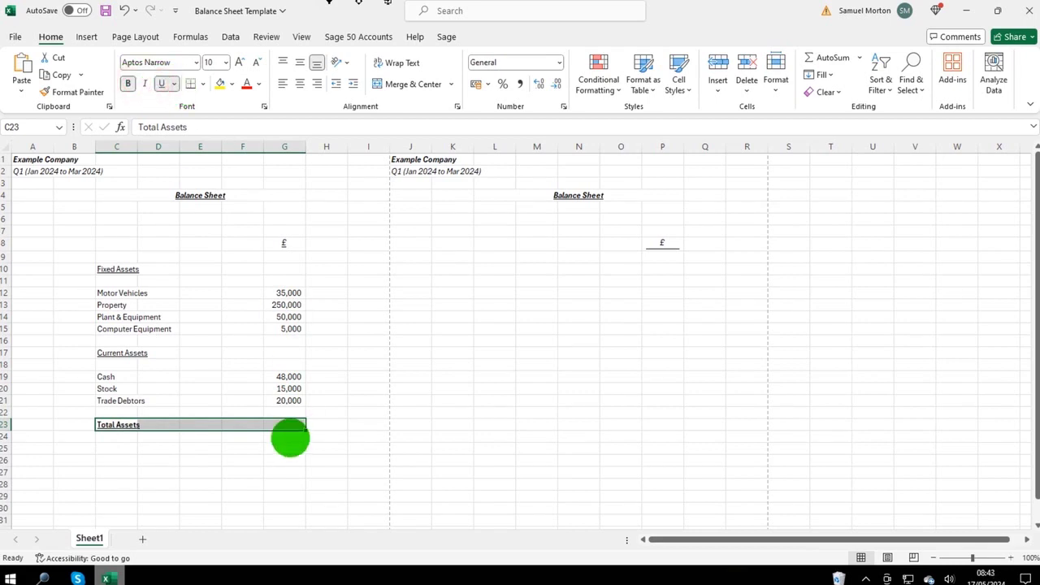
Calculate Total Assets in G23 with a SUM formula over G12:G21.
click(290, 424)
text(=)
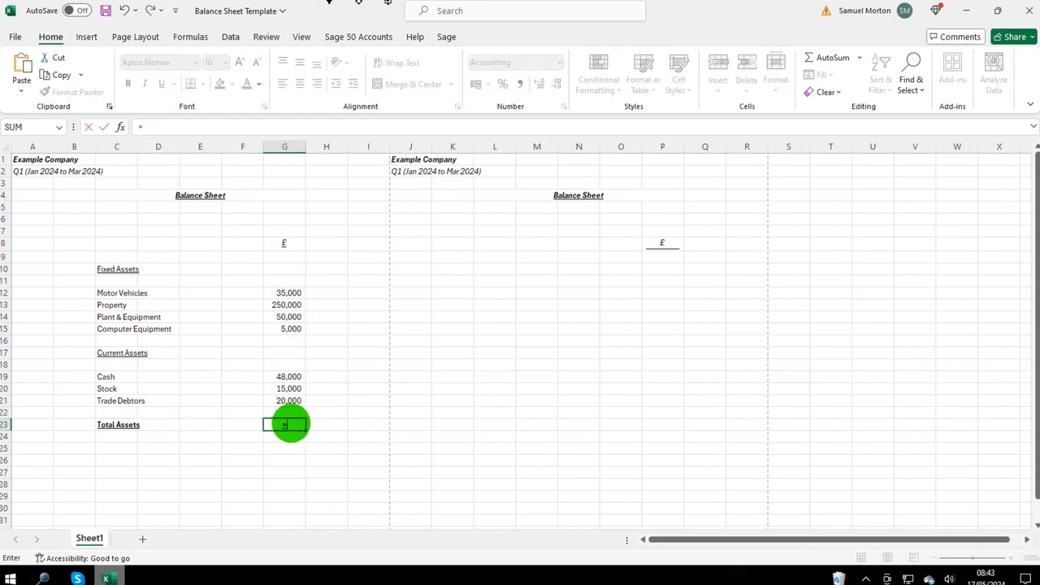
text(sum)
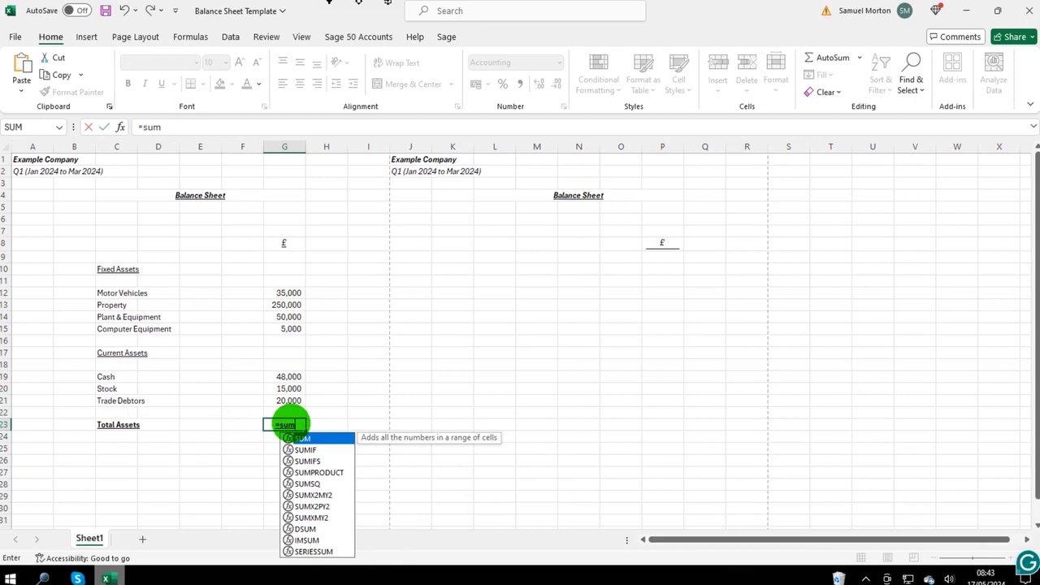
text(()
click(290, 293)
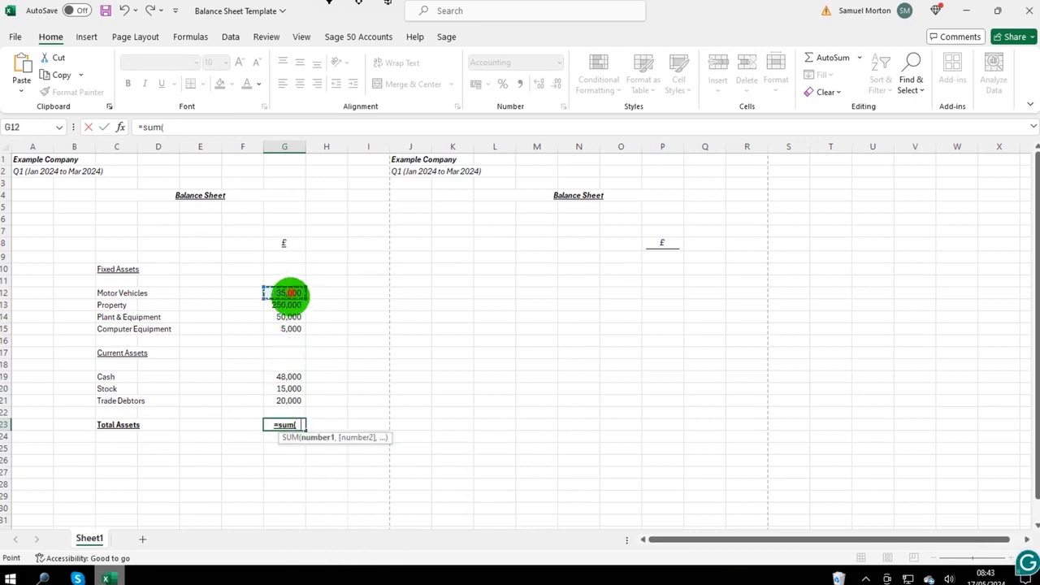
drag(290, 293, 291, 394)
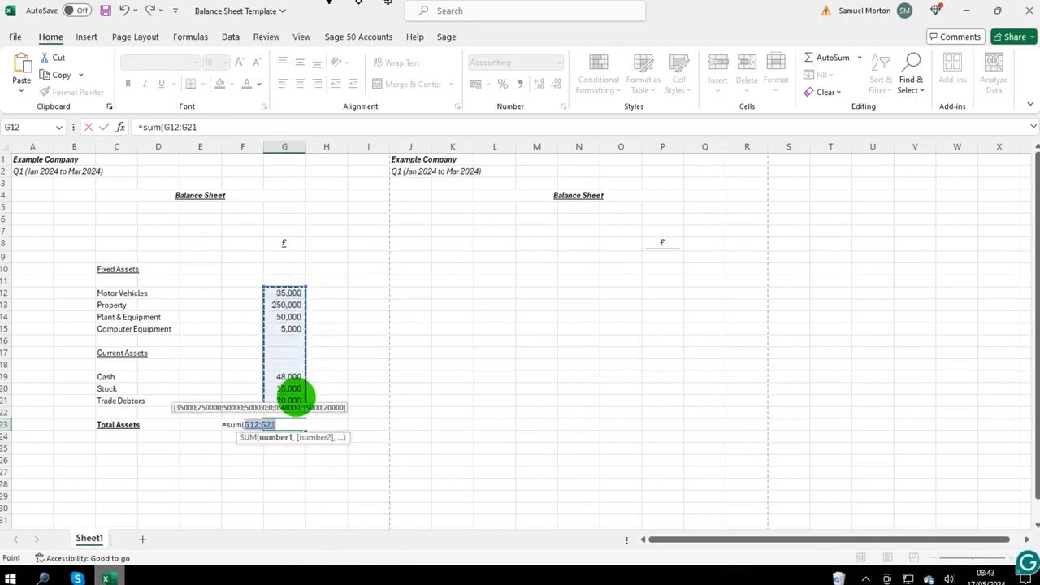
text())
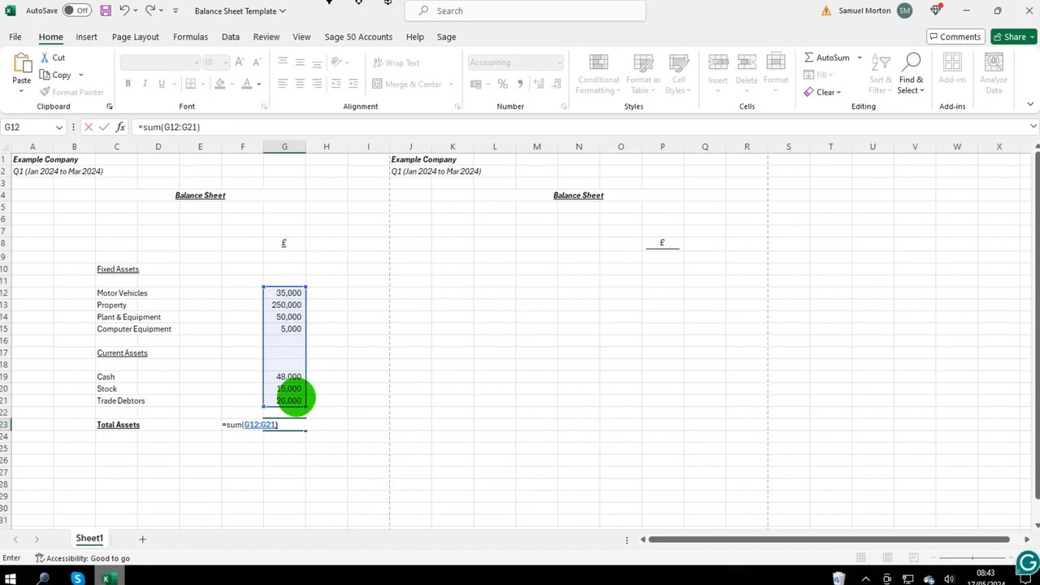
key(Return)
key(Up)
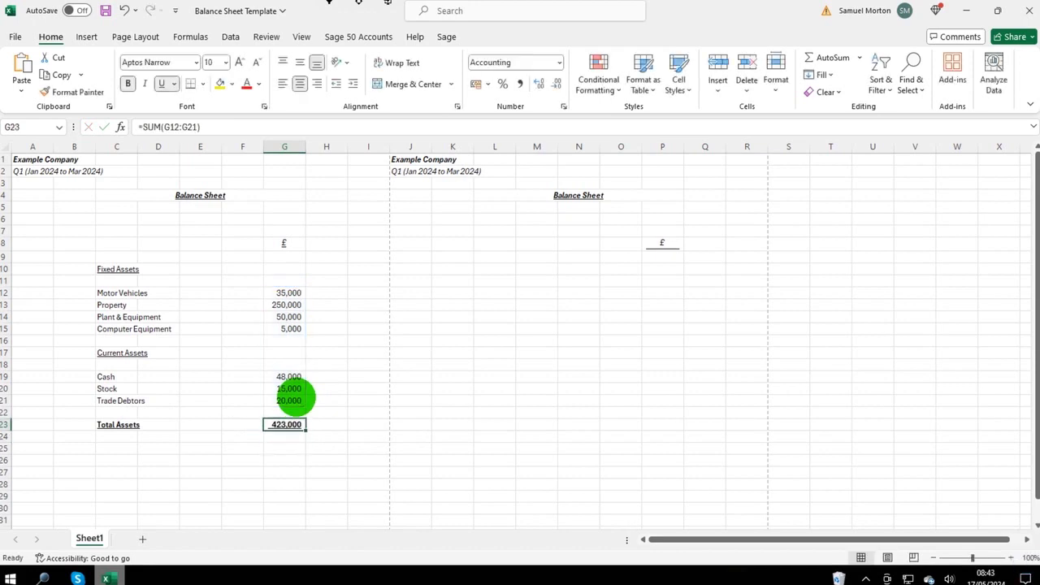
Change Motor Vehicles in G12 to 45000 and Computer Equipment in G15 to 3,000 to test the Total Assets formula.
click(293, 291)
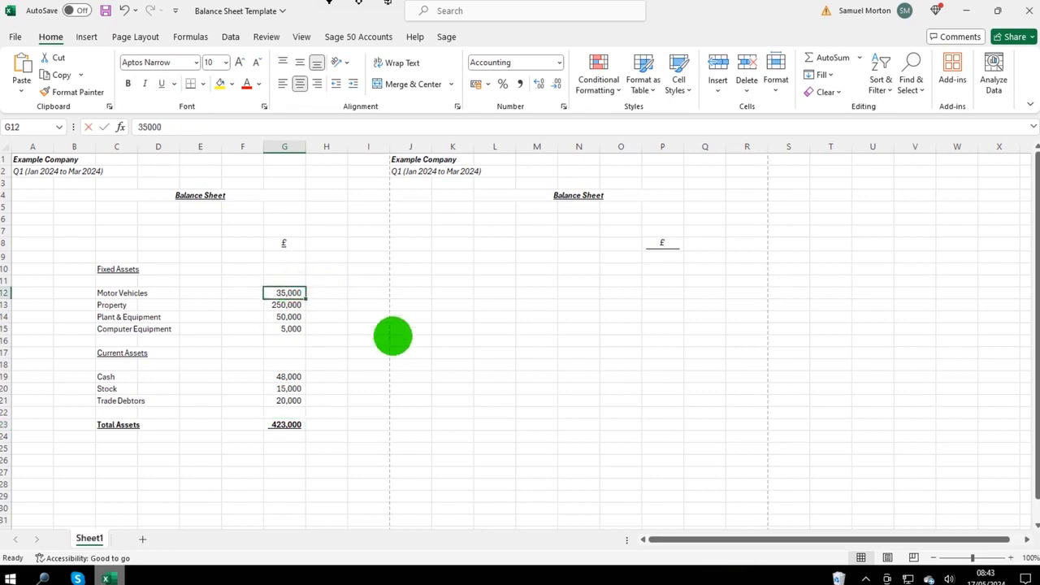
text(45000)
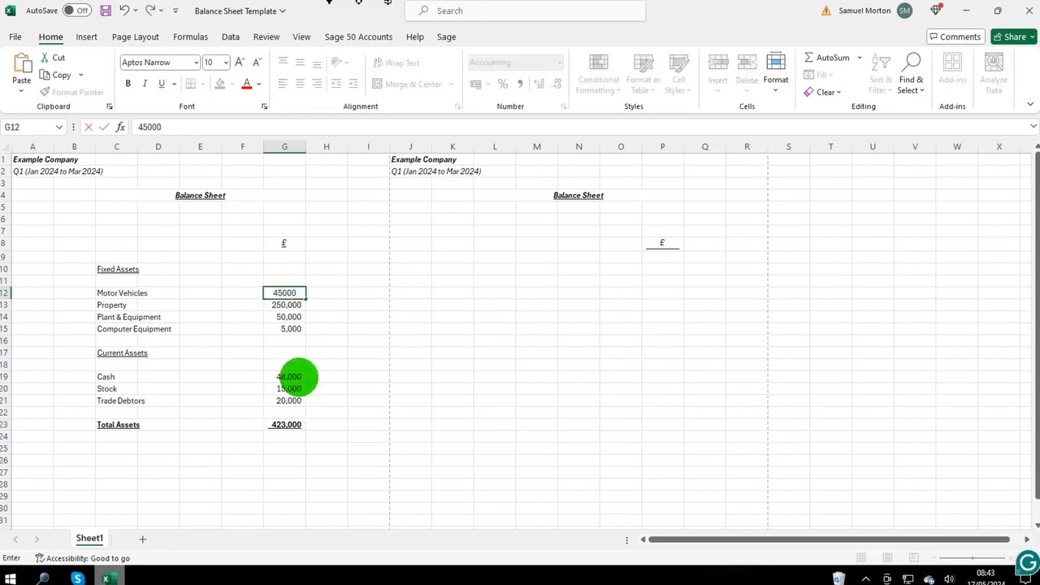
key(Return)
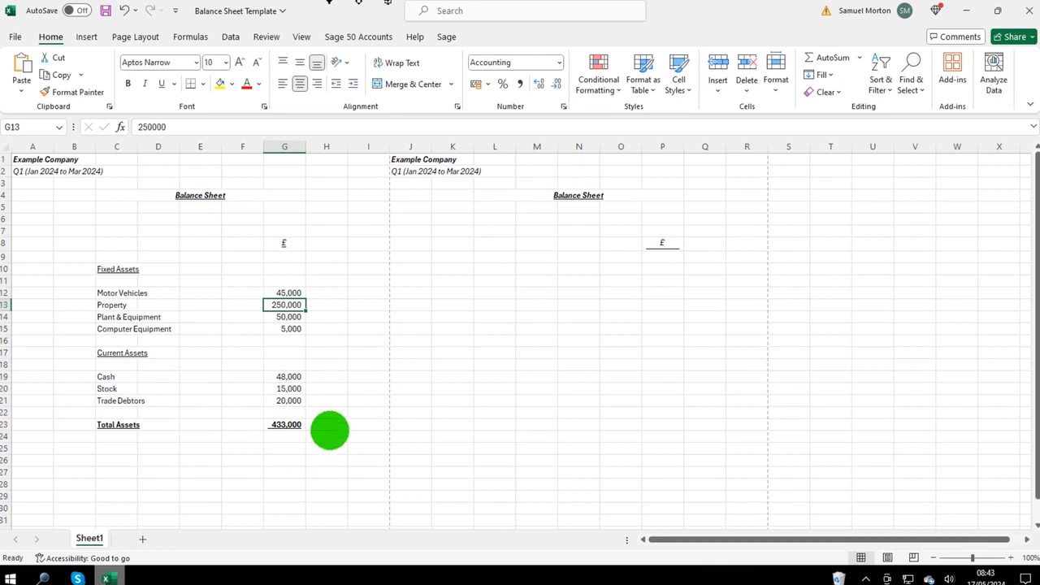
click(292, 329)
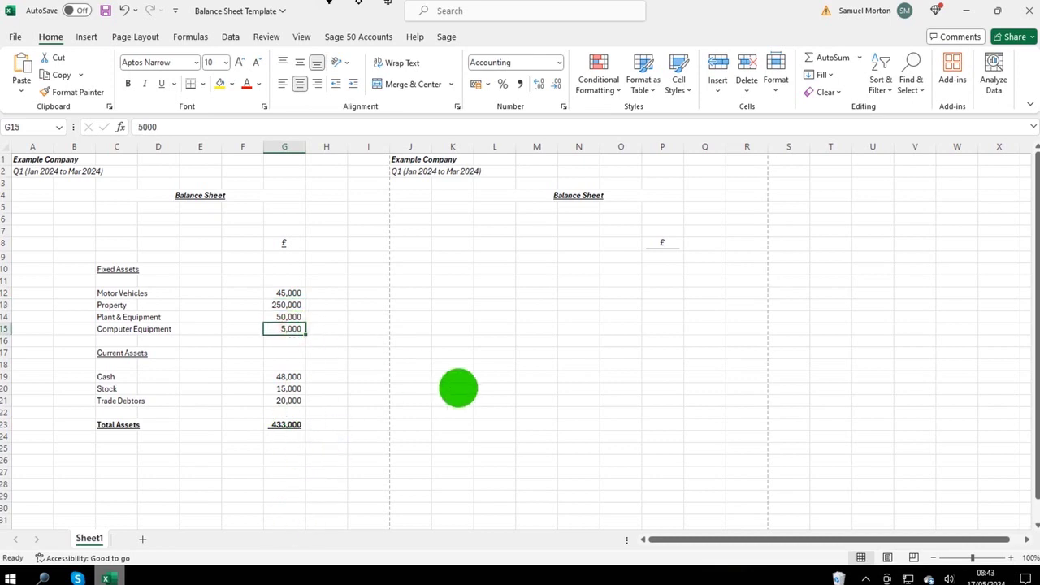
text(3,0)
text(00)
key(Return)
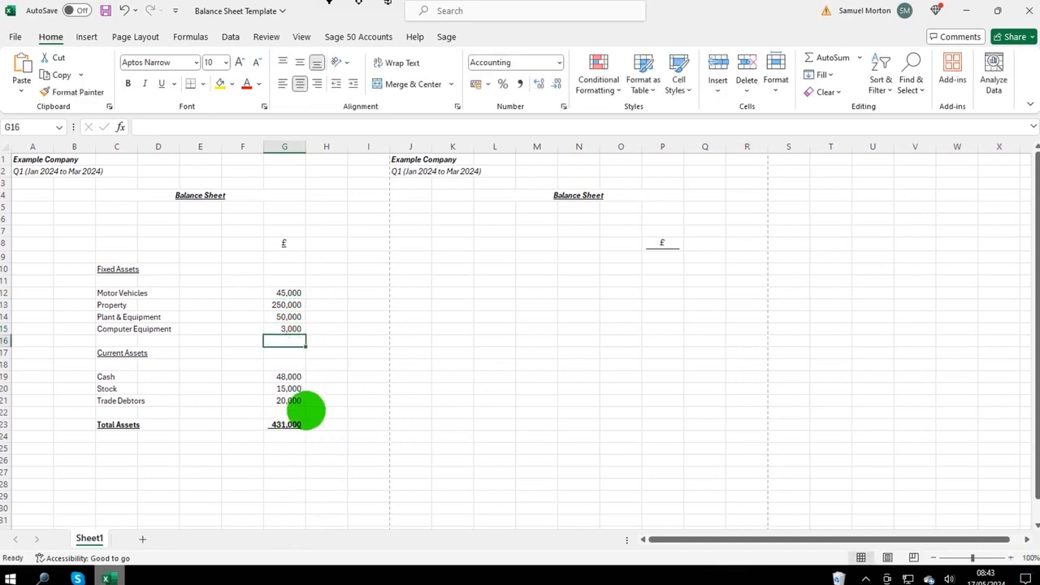
click(286, 423)
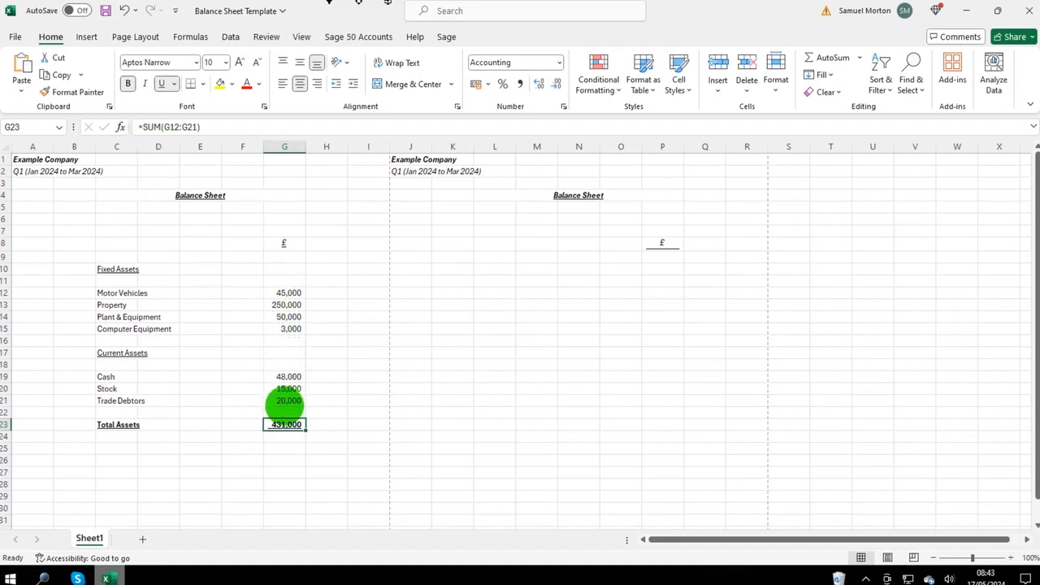
Add the heading Current Liabilities in C25 and underline it.
click(119, 460)
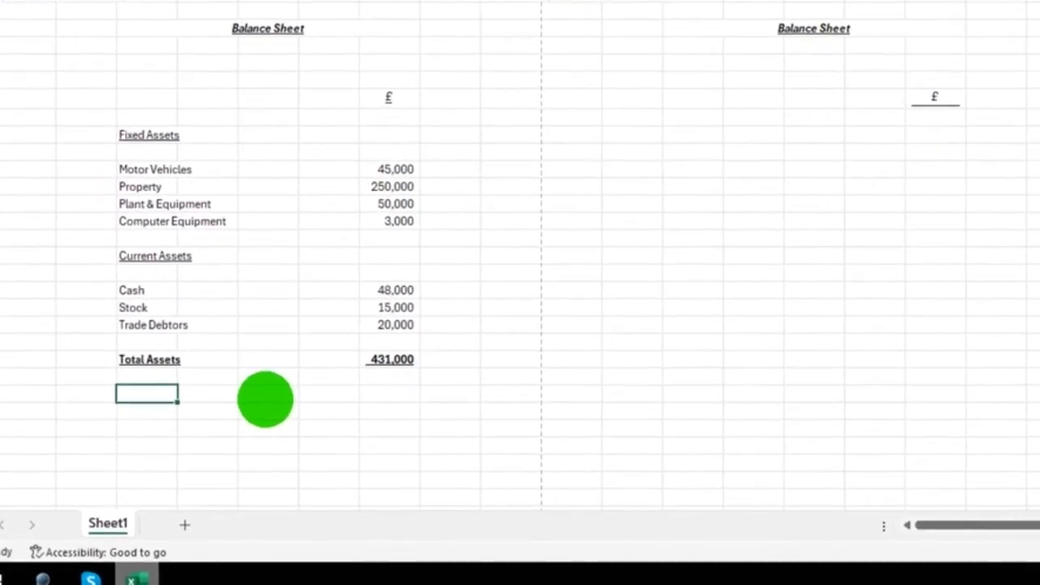
text(Cu)
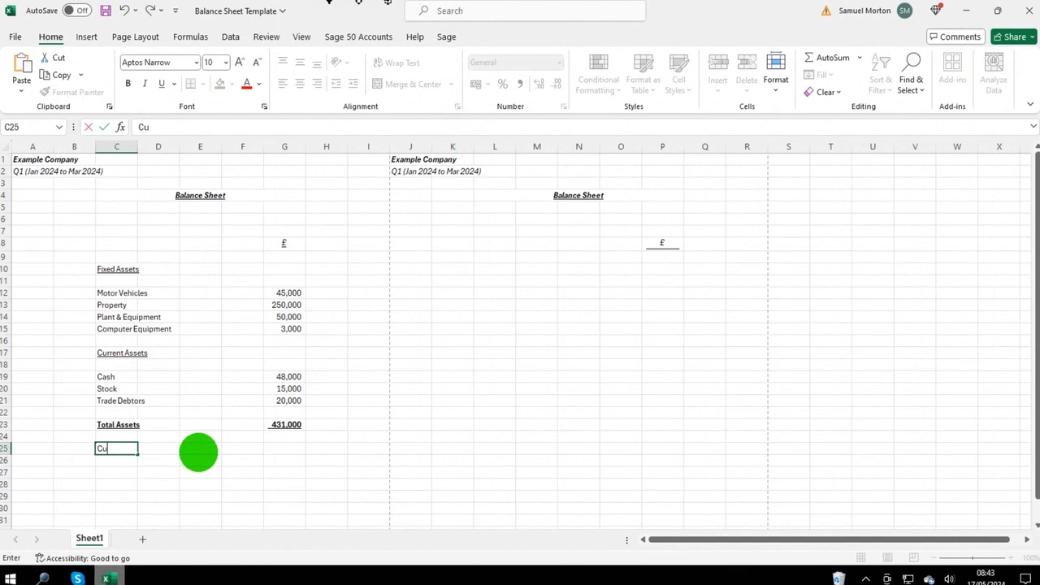
text(rrent Liabilities)
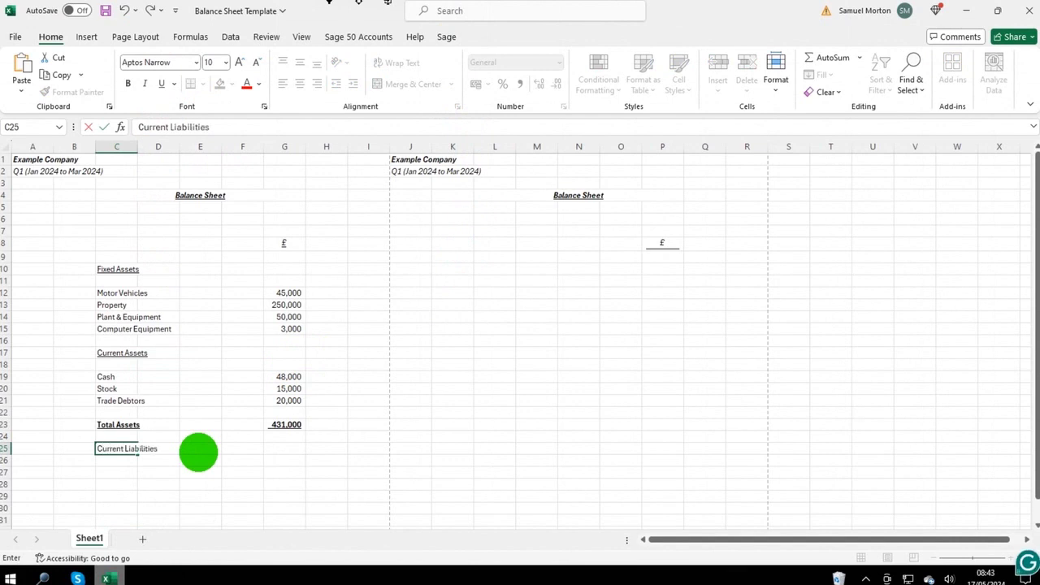
key(Return)
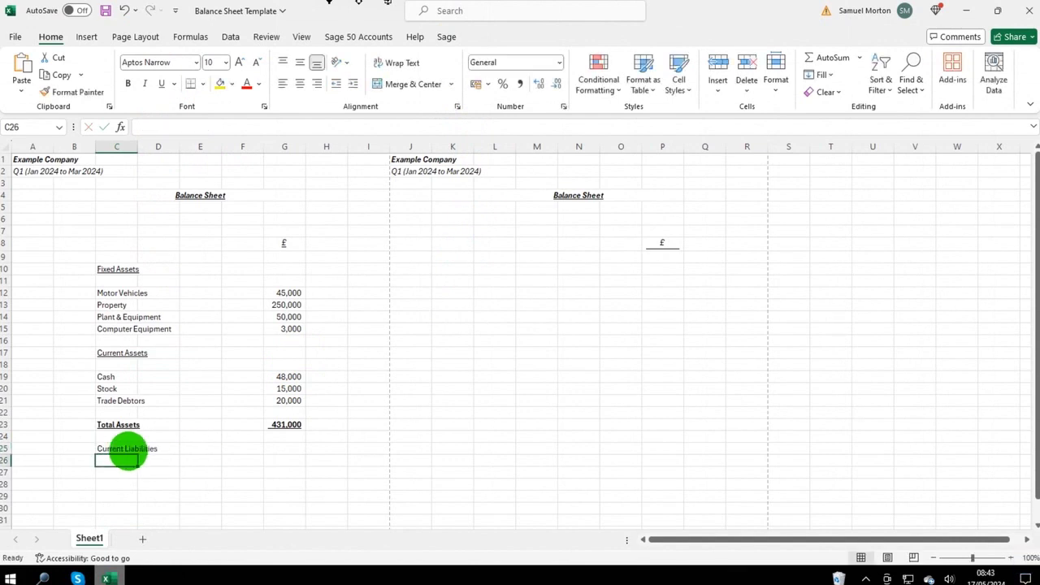
click(122, 451)
click(158, 83)
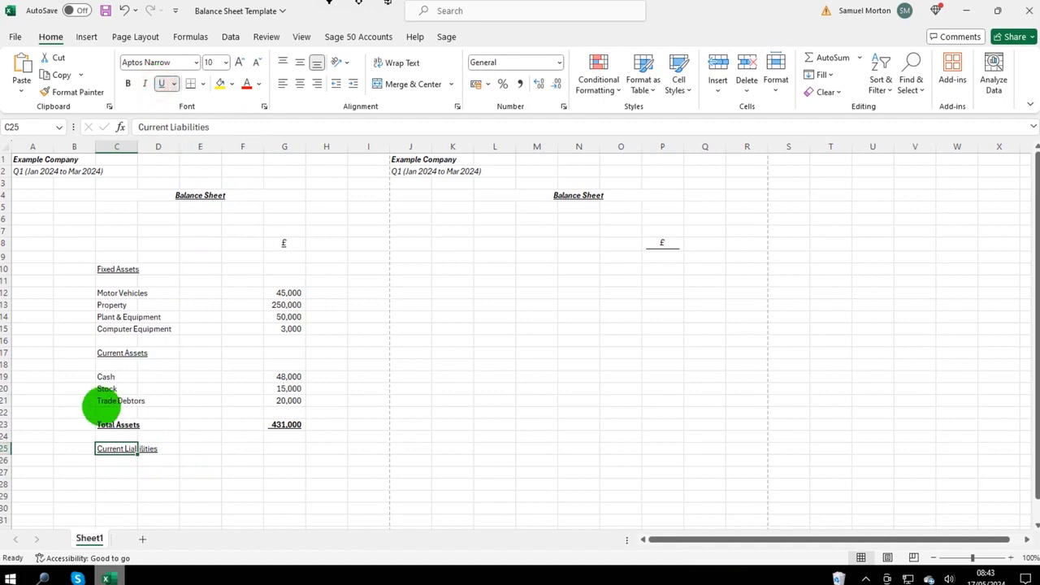
Enter the label Trade Creditors in C27 under the Current Liabilities heading, correcting its spelling.
click(120, 471)
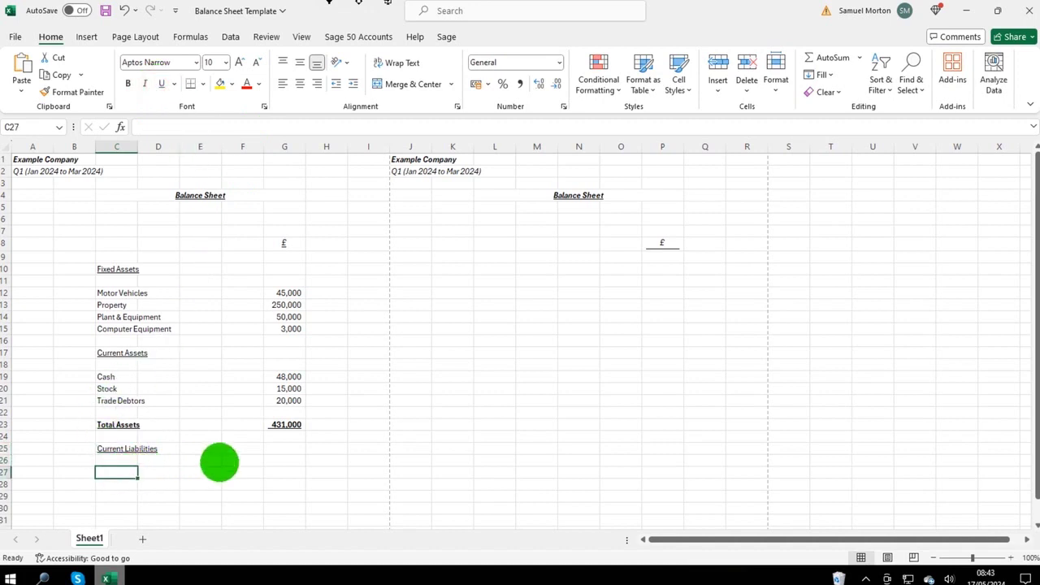
scroll(219, 462, down, 1)
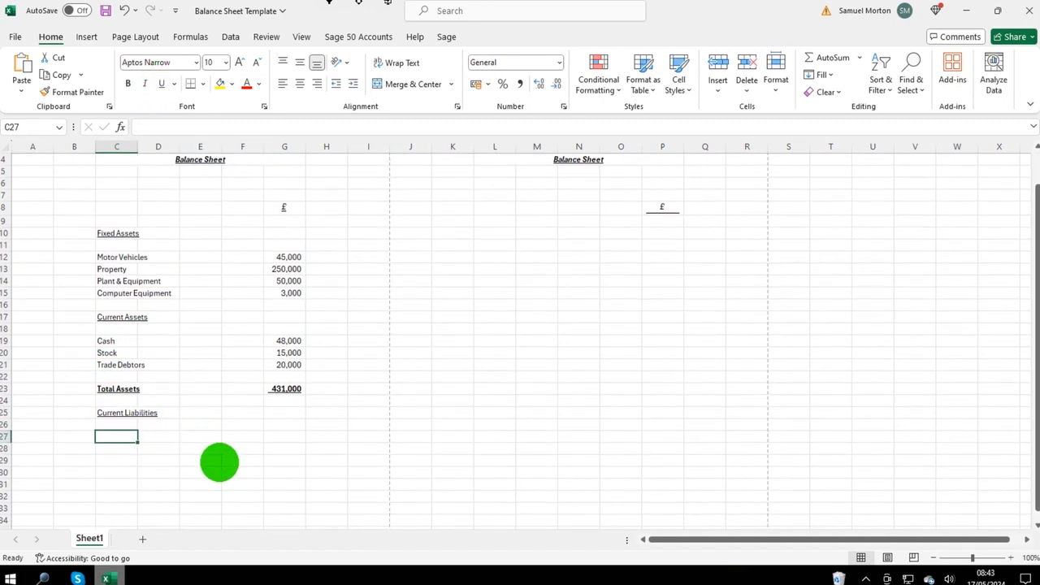
text(Trade)
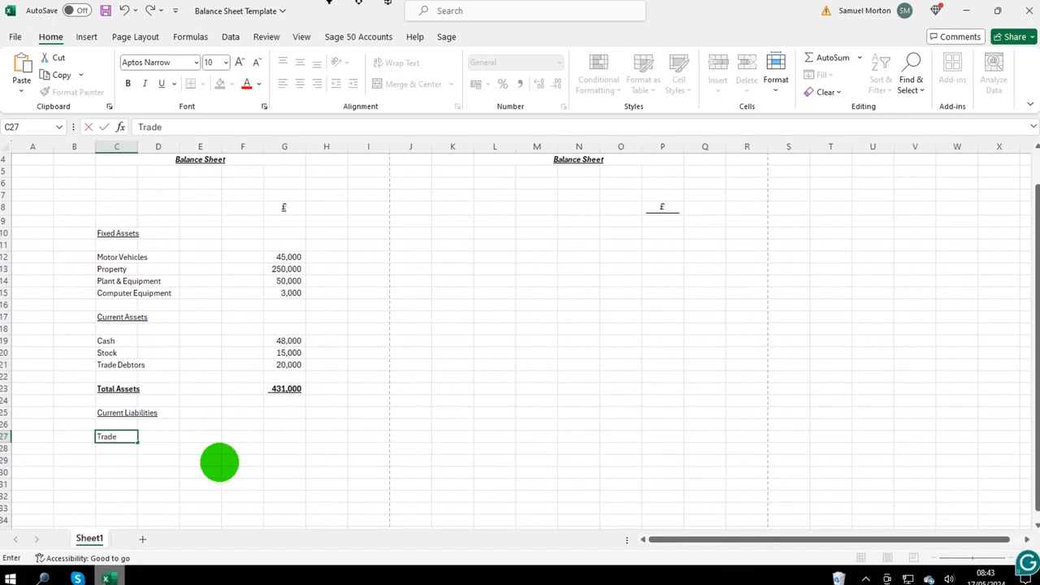
text( Creditord)
key(Return)
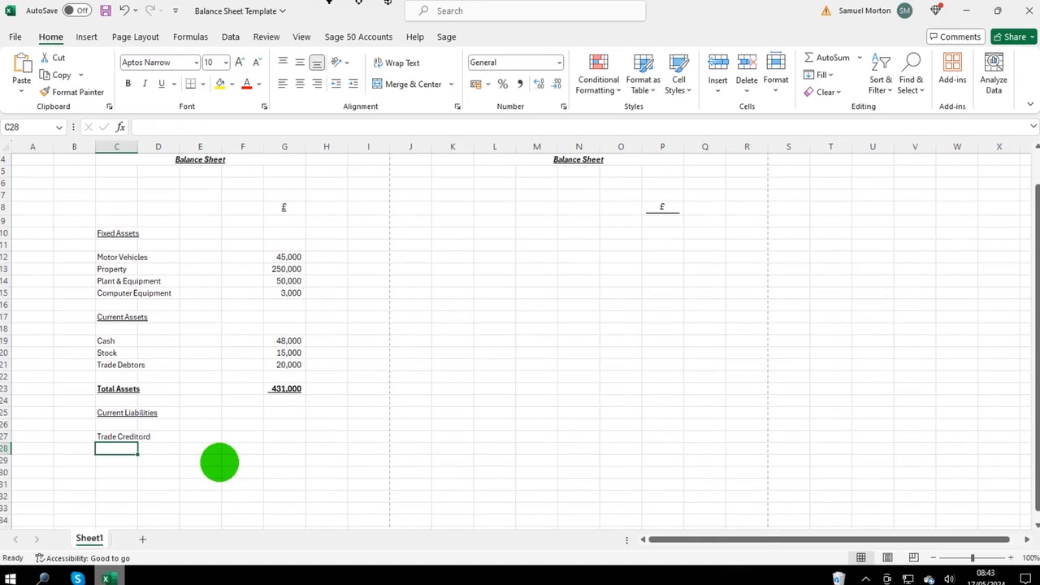
click(119, 438)
click(238, 128)
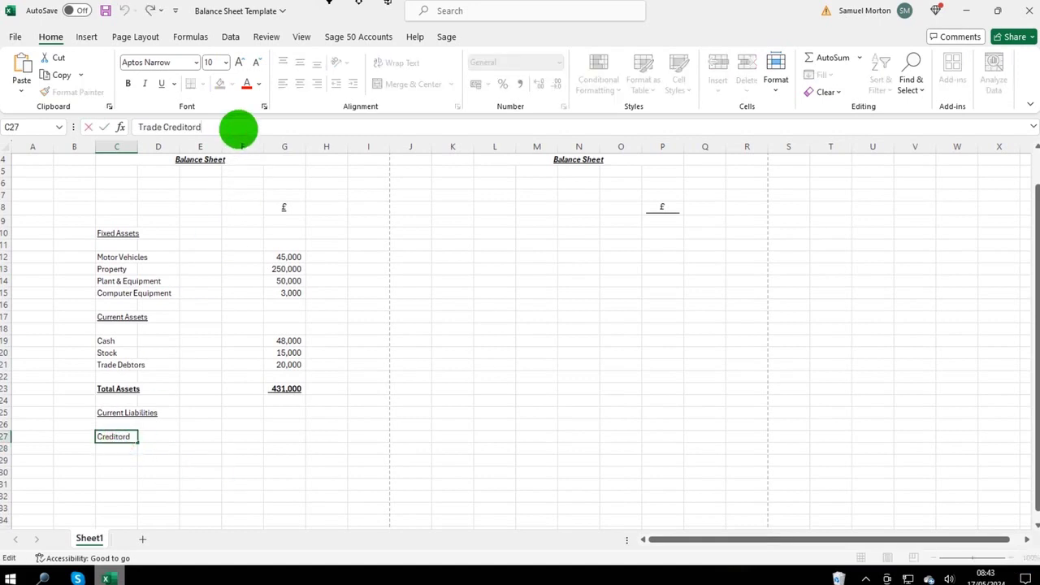
key(Return)
Add the labels Credit Cards in C28 and Overdrafts in C29.
text(Cre)
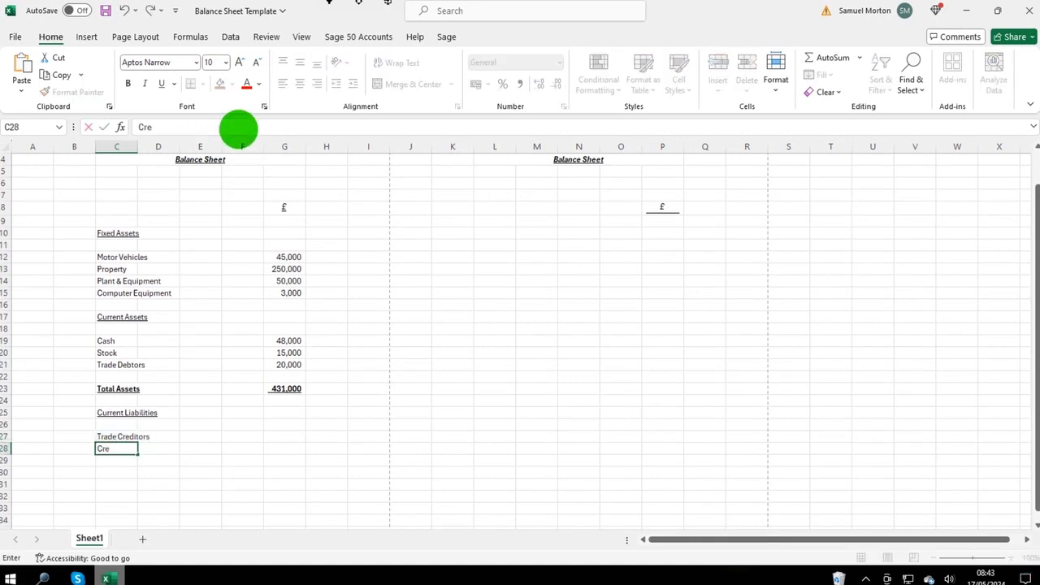
text(dit Cards)
key(Return)
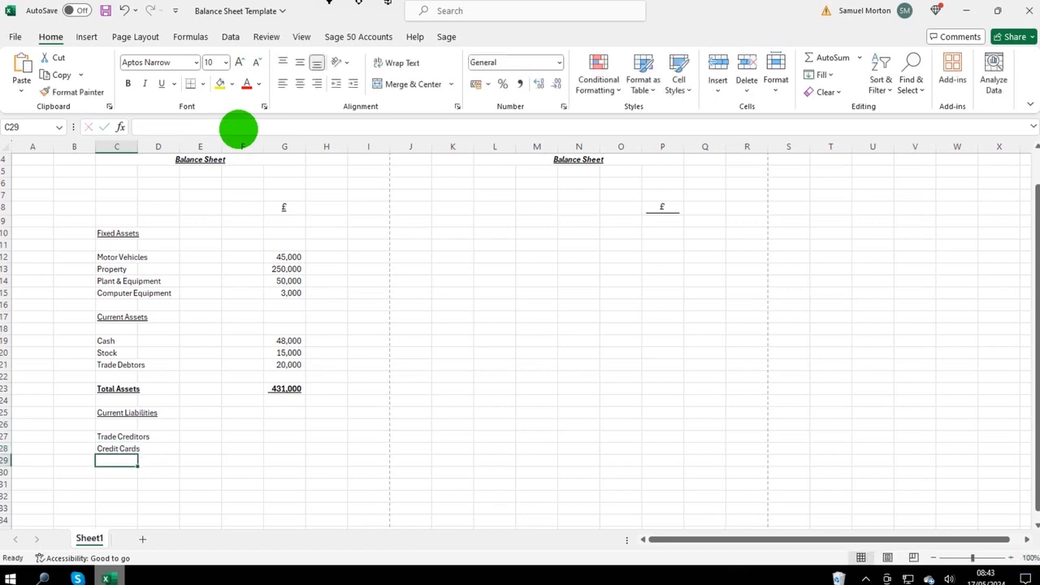
text(Overdrafts)
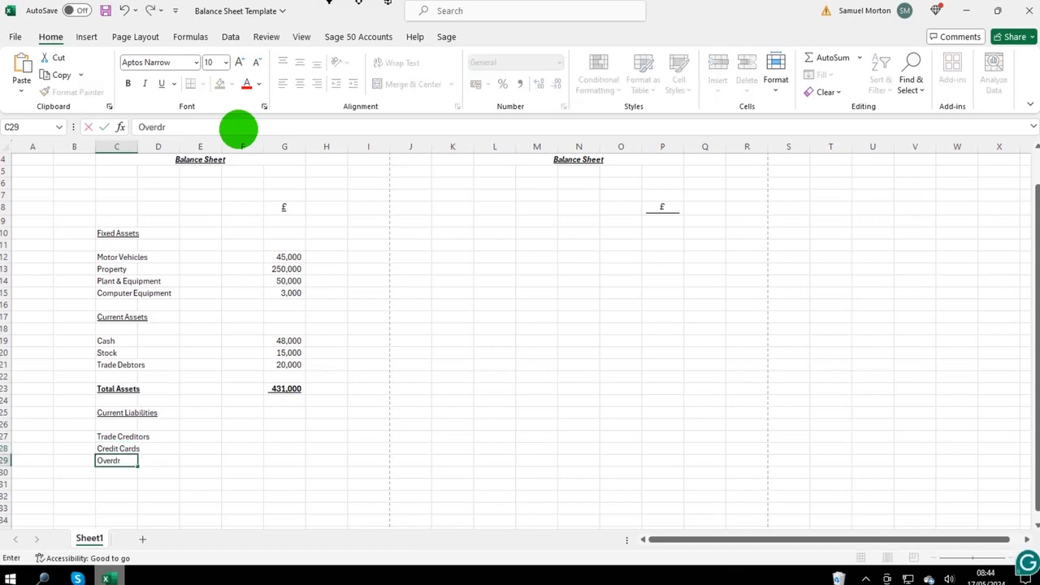
key(Return)
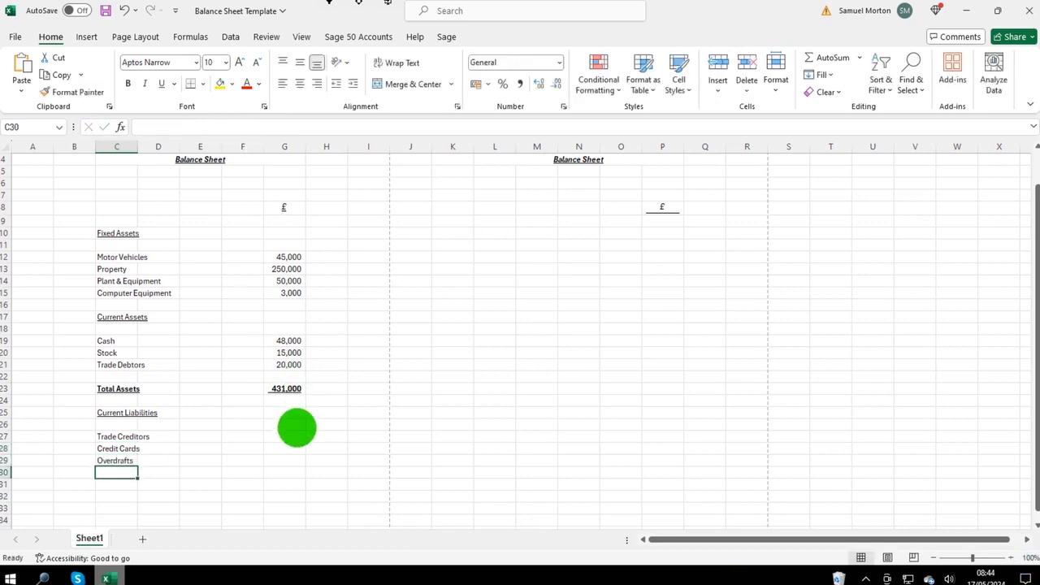
Enter 62000 as the Trade Creditors amount in G27.
click(277, 424)
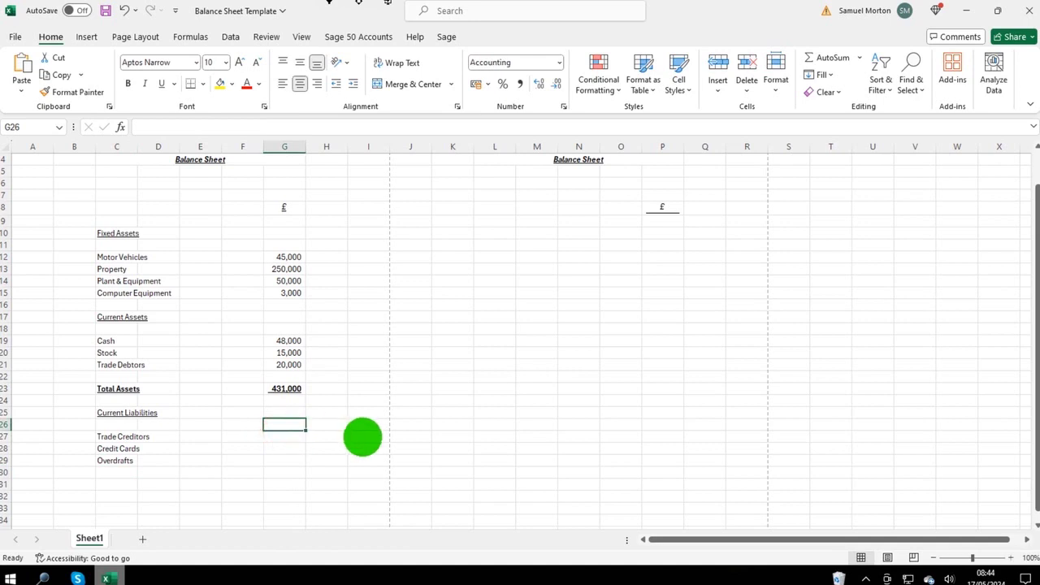
key(Down)
key(Left)
key(Right)
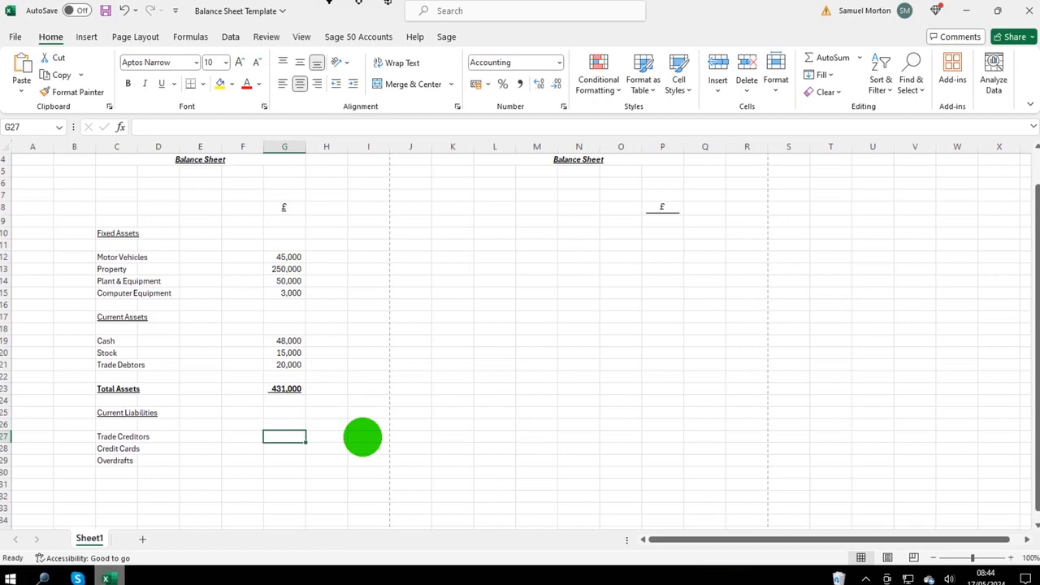
text(62000)
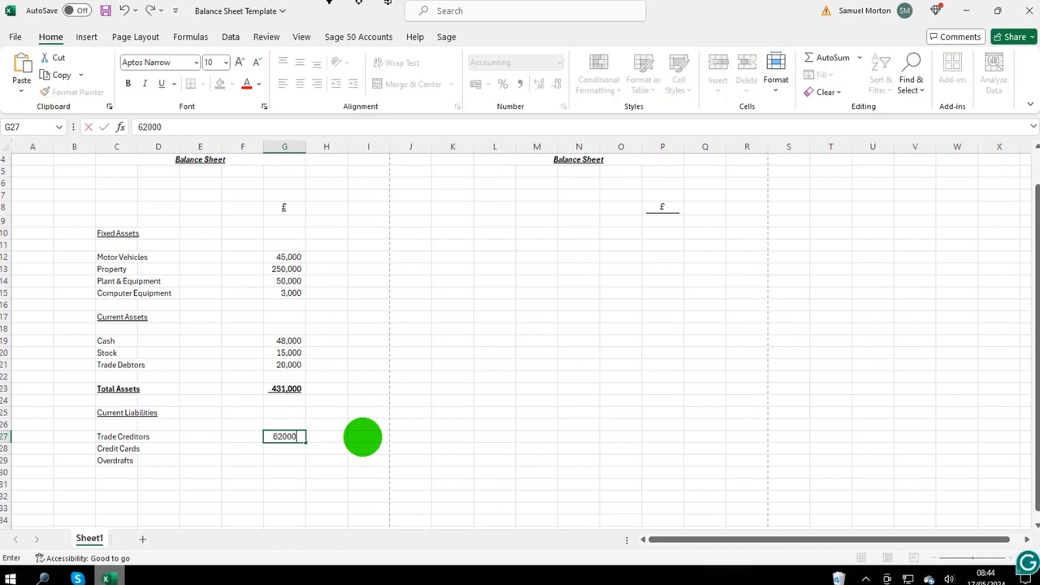
key(Return)
Enter 12000 as the Credit Cards amount in G28 and 5000 as the Overdrafts amount in G29.
drag(116, 437, 277, 436)
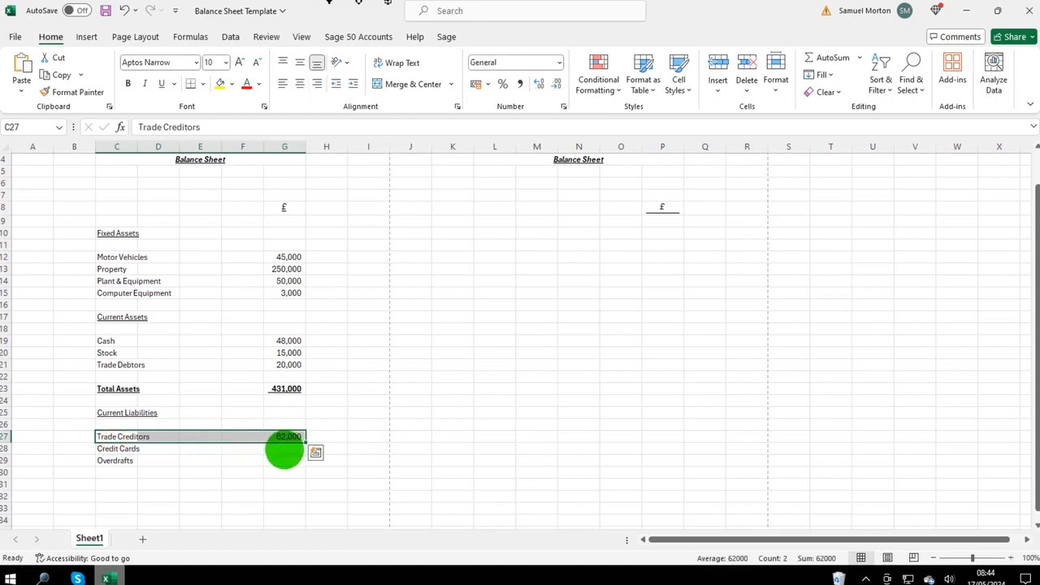
click(288, 434)
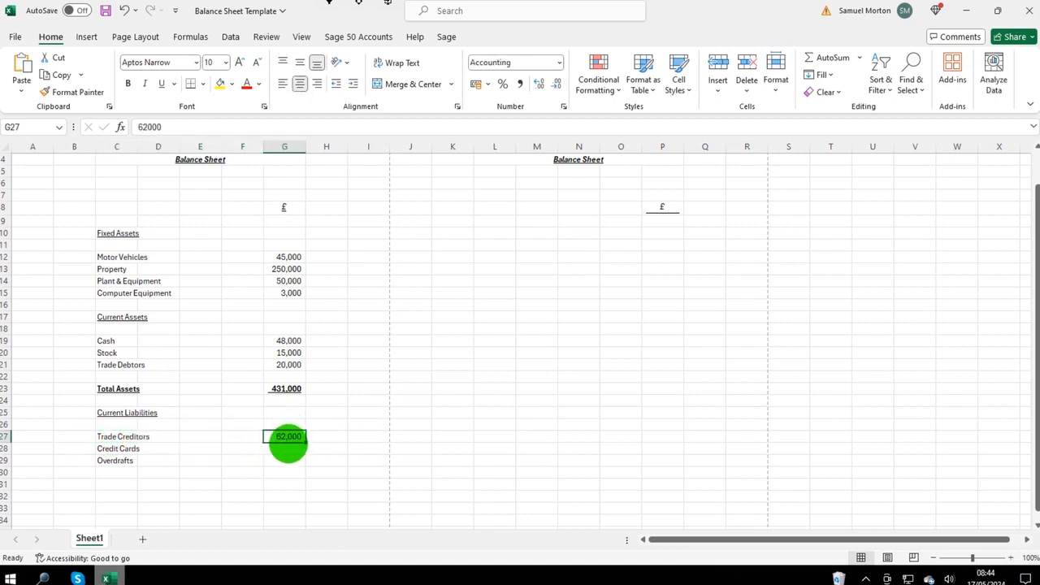
click(285, 449)
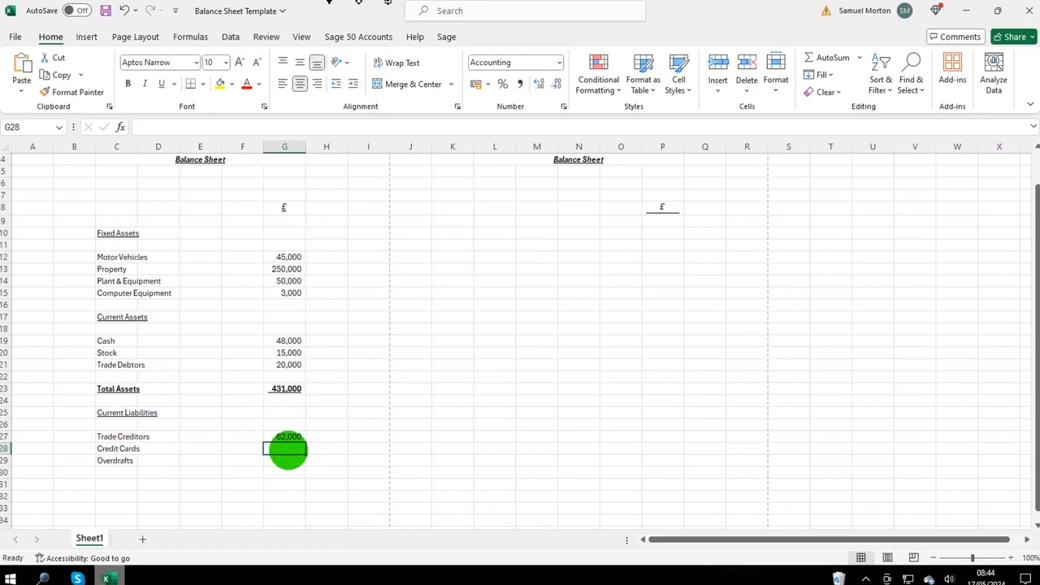
text(12000)
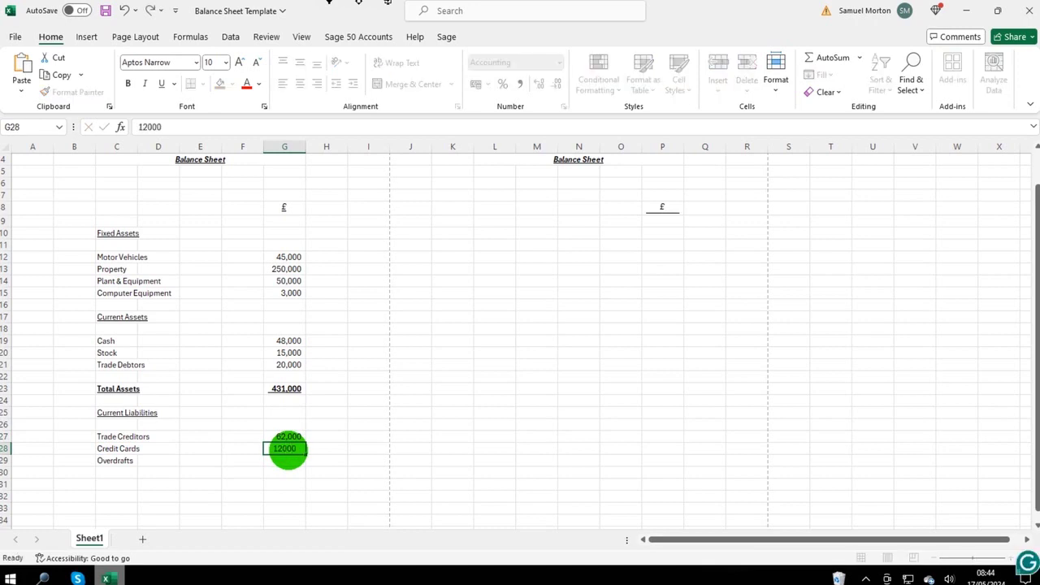
key(Return)
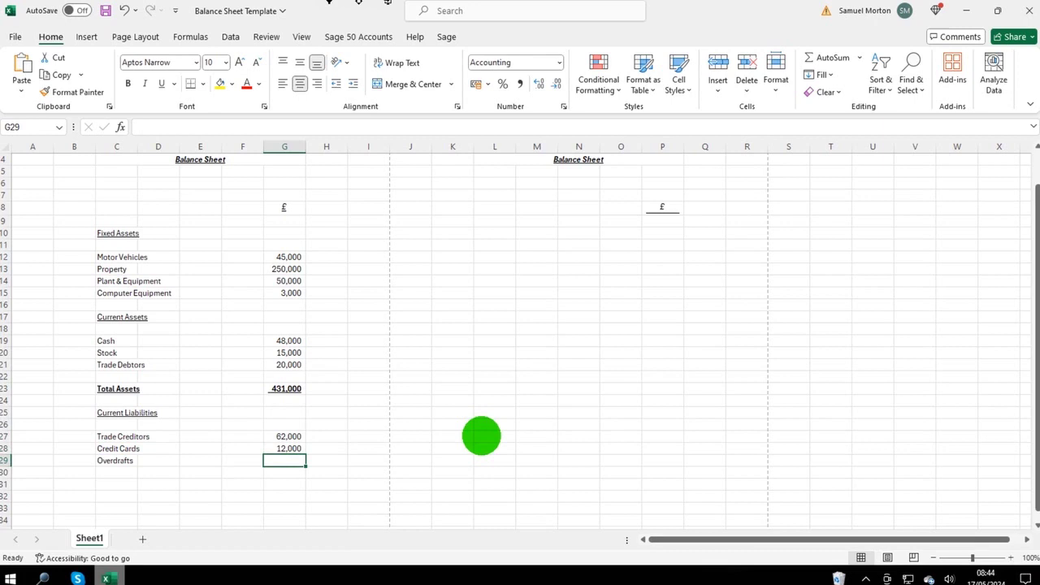
text(5000)
key(Return)
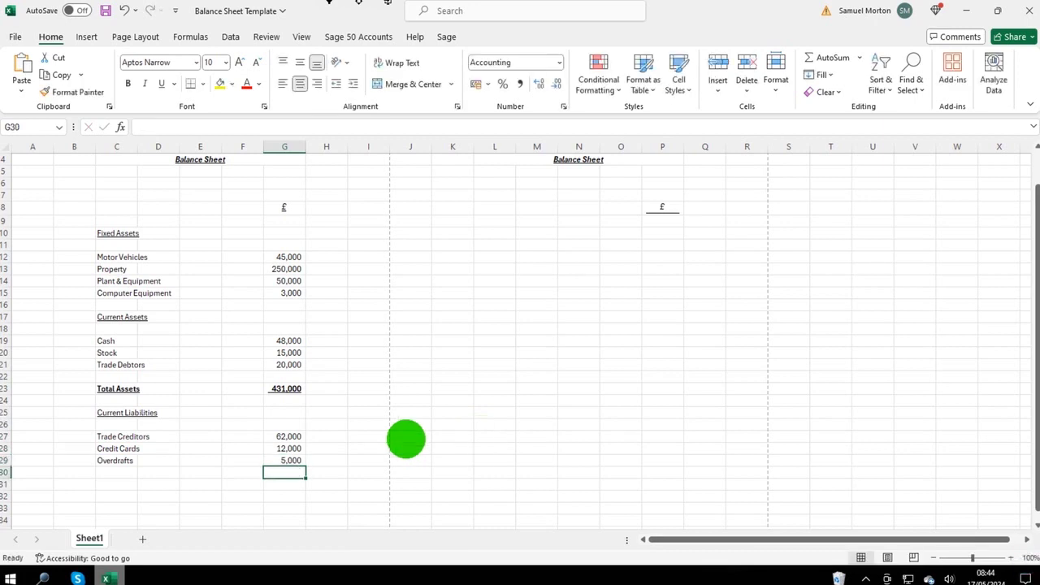
Add the heading Long-Term Liabilities in C31 and underline it.
scroll(341, 443, down, 1)
click(124, 452)
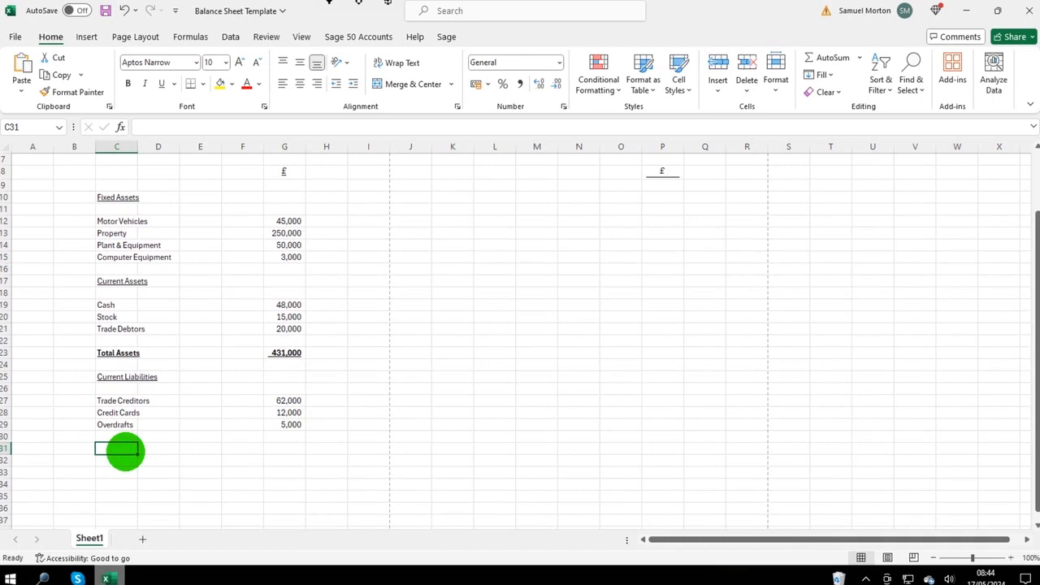
text(Long-Te)
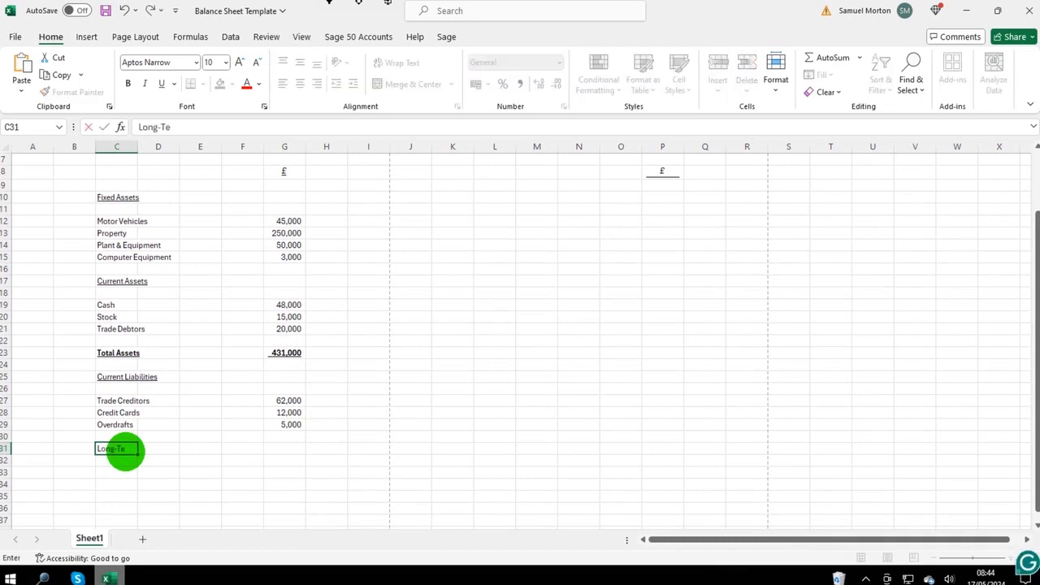
text(rm Liabilities)
key(Return)
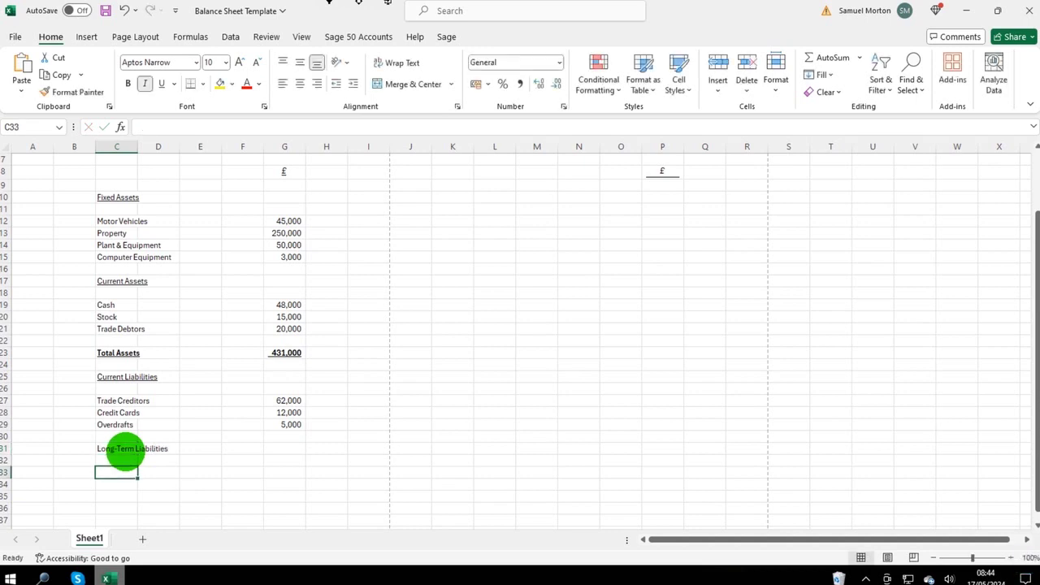
click(122, 452)
click(162, 83)
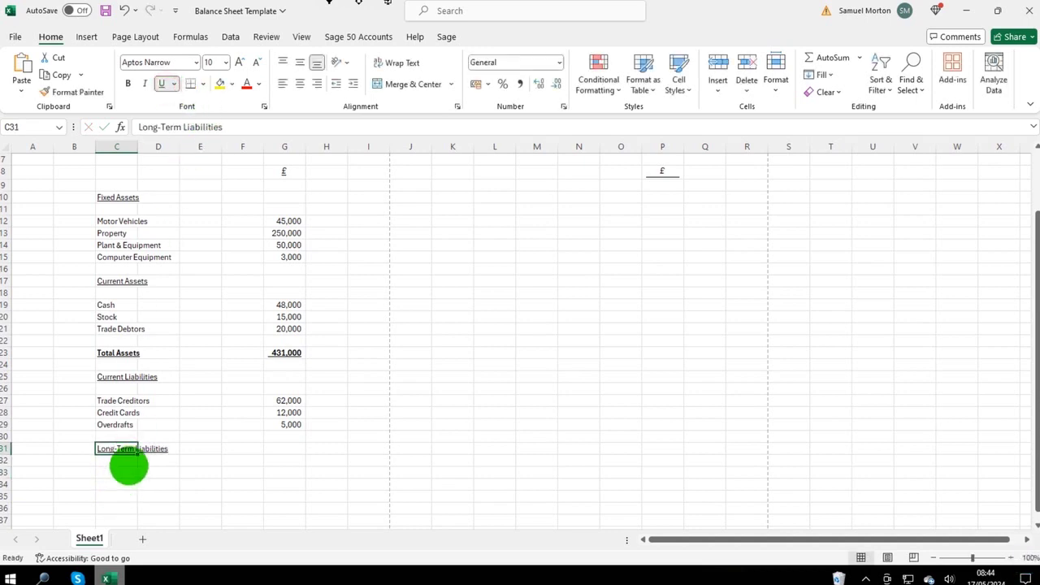
Add the labels Bank Loan in C33 and Finance Agreements in C34 under Long-Term Liabilities.
click(128, 460)
click(123, 475)
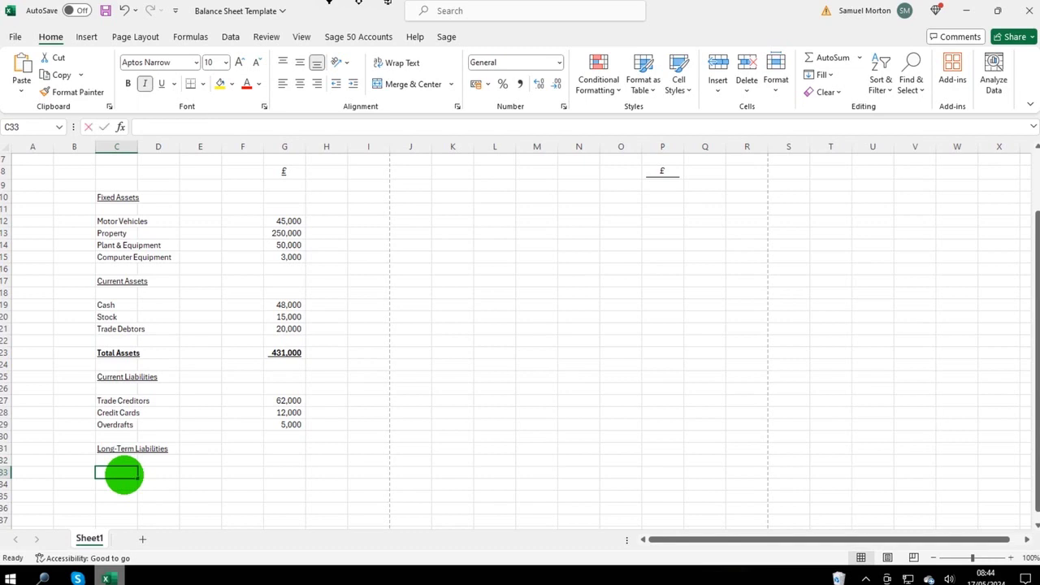
text(Bank Loan)
key(Return)
text(Fin)
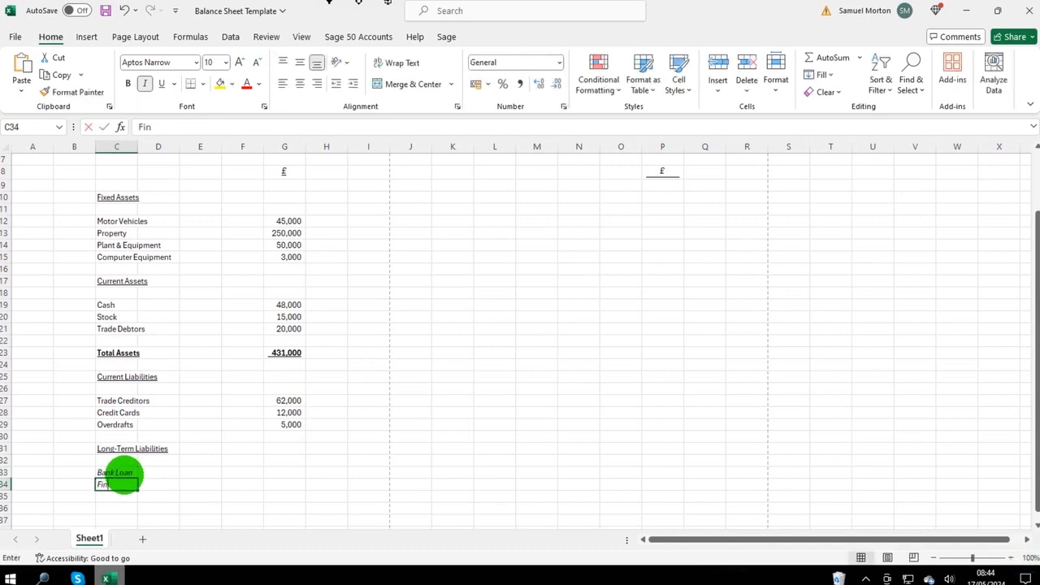
text(ance)
key(BackSpace)
key(BackSpace)
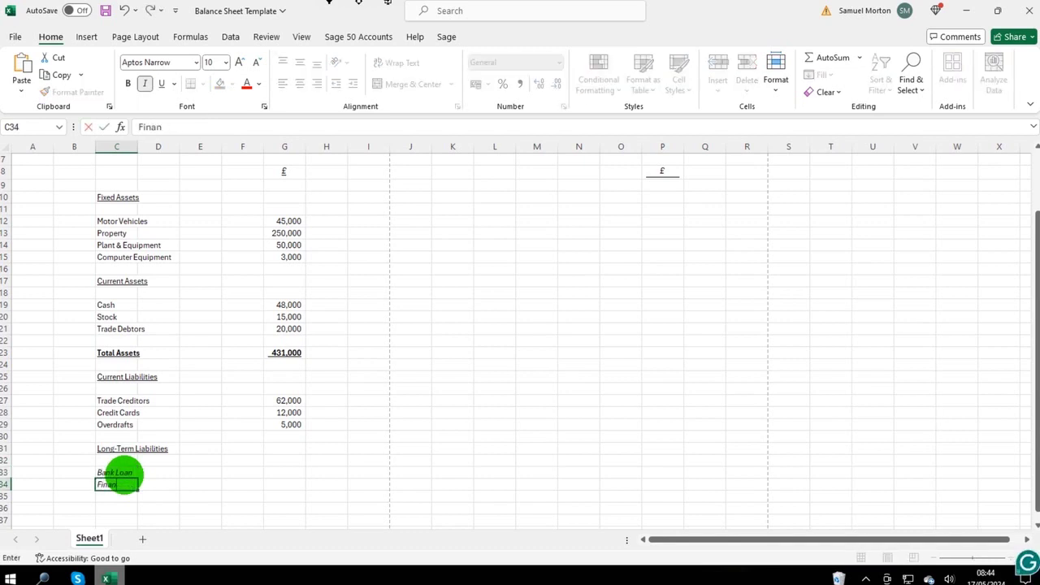
text(ce Agrem)
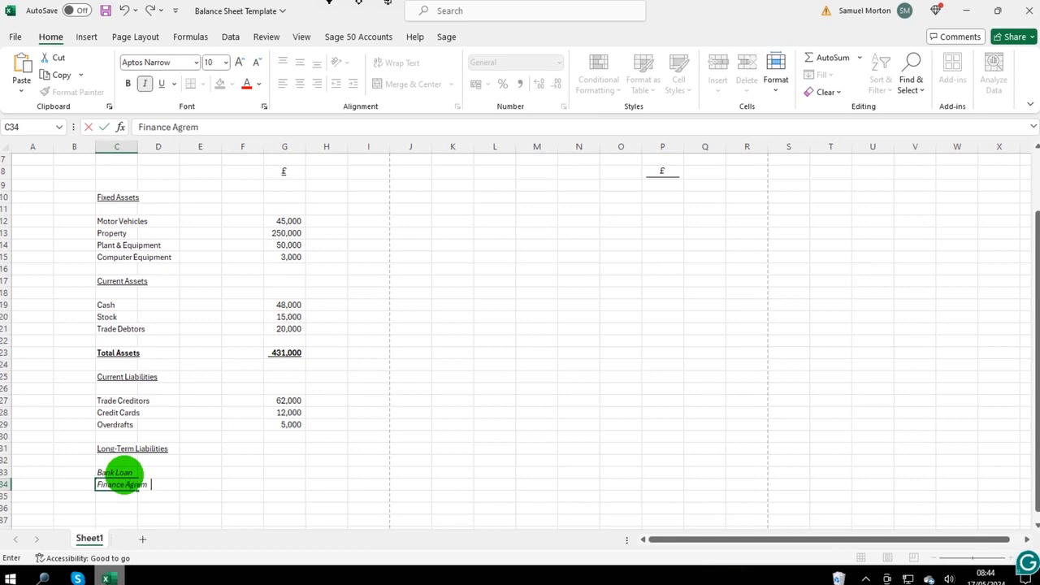
text(ent)
key(BackSpace)
key(BackSpace)
key(BackSpace)
key(BackSpace)
text(ements)
key(Tab)
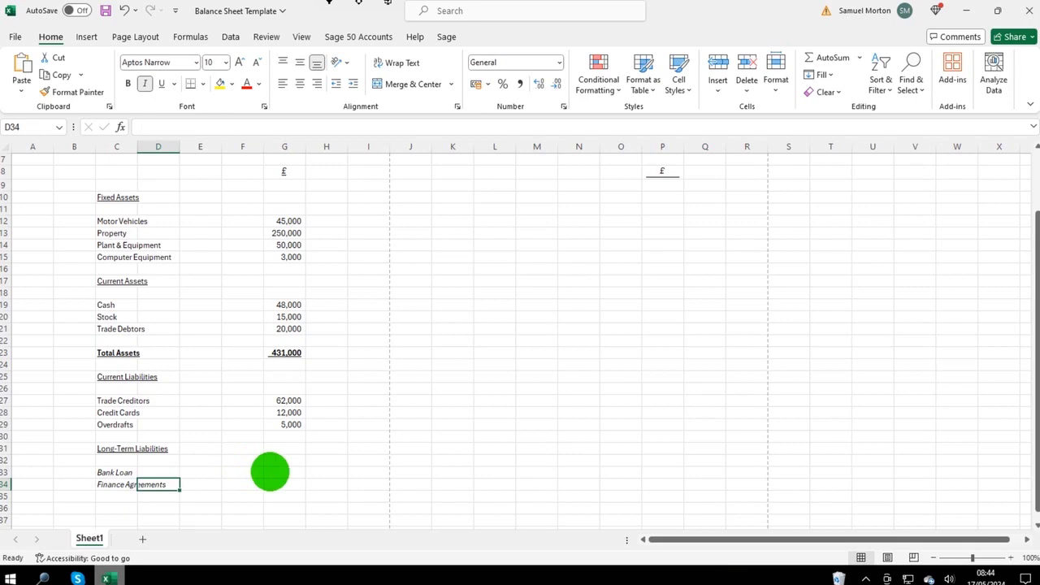
Enter 150000 as the Bank Loan amount in G33.
click(270, 472)
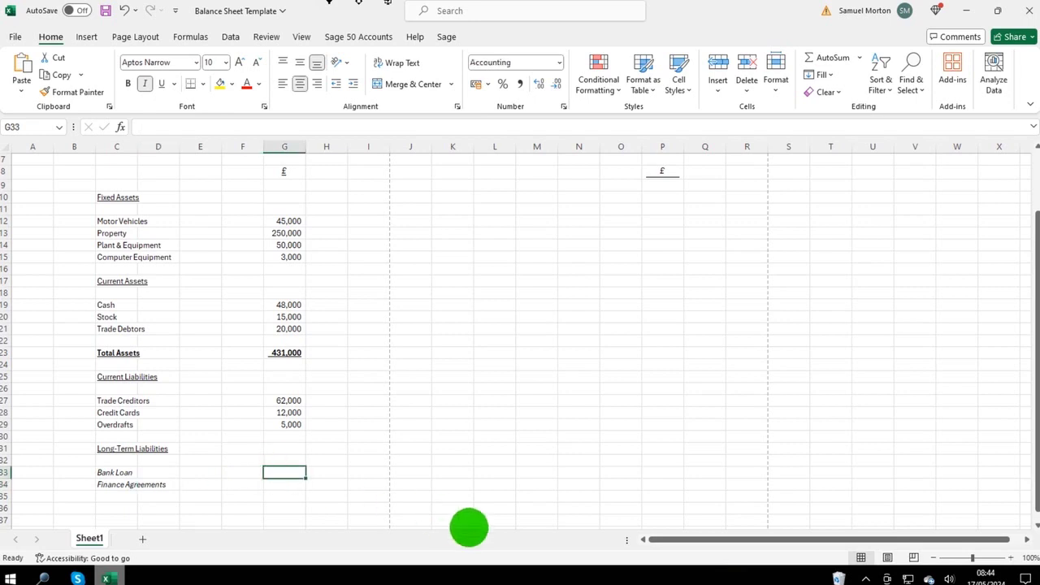
text(150,0000)
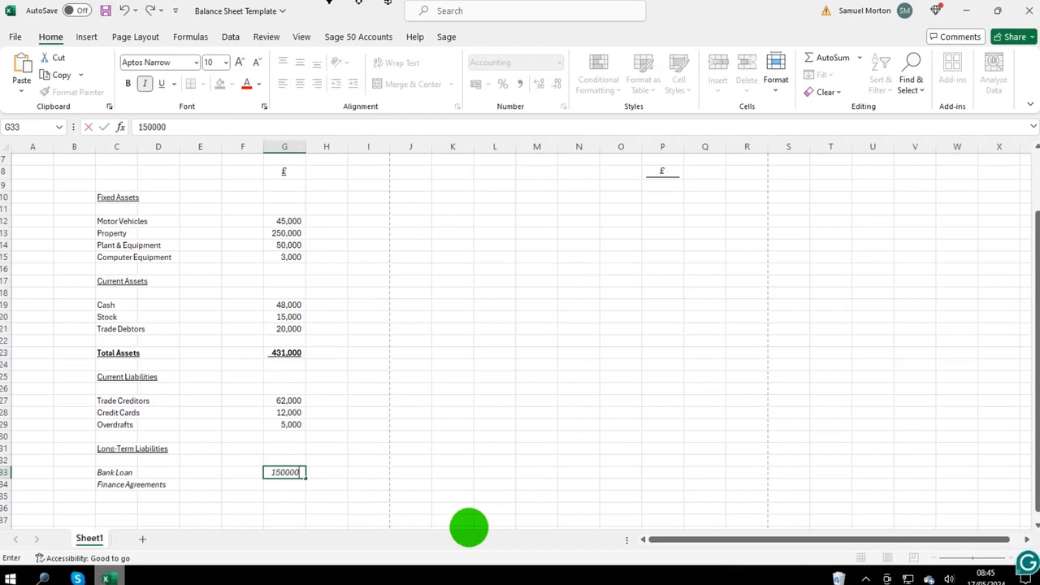
key(Return)
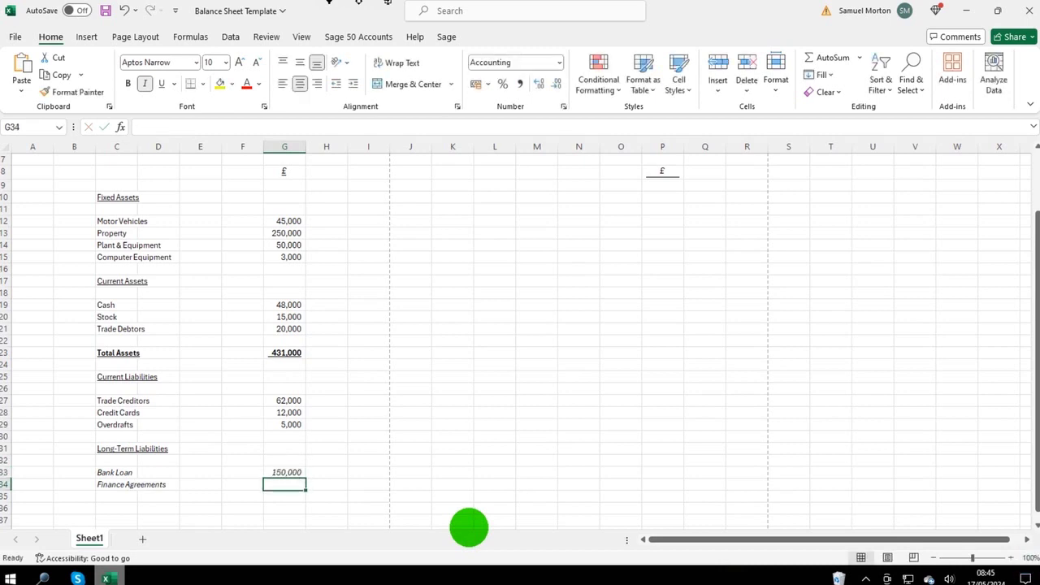
Enter 62500 as the Finance Agreements amount in G34 and add the label Total Liabilities in C36.
text(62500)
key(Return)
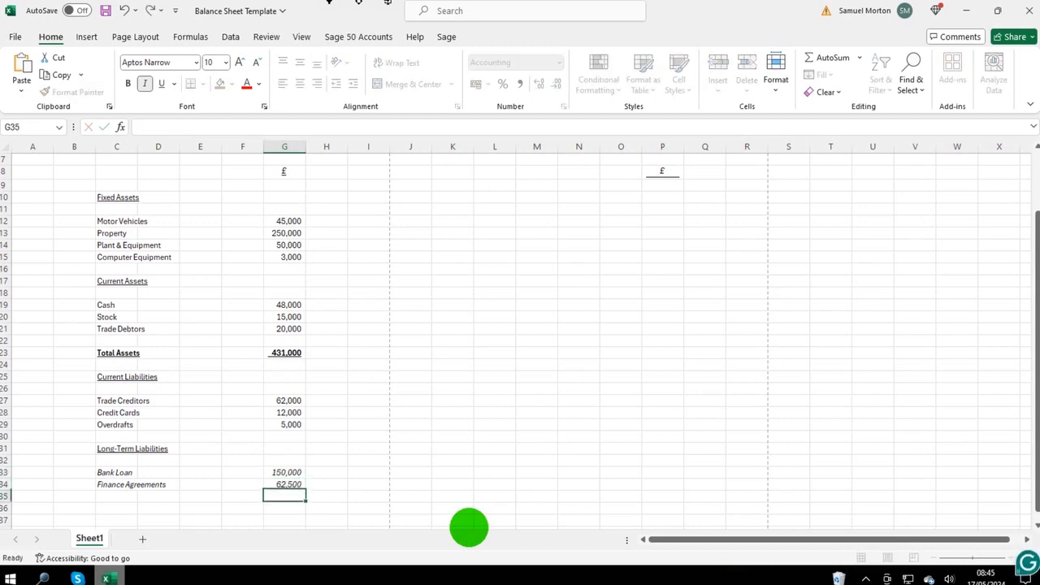
scroll(277, 477, down, 1)
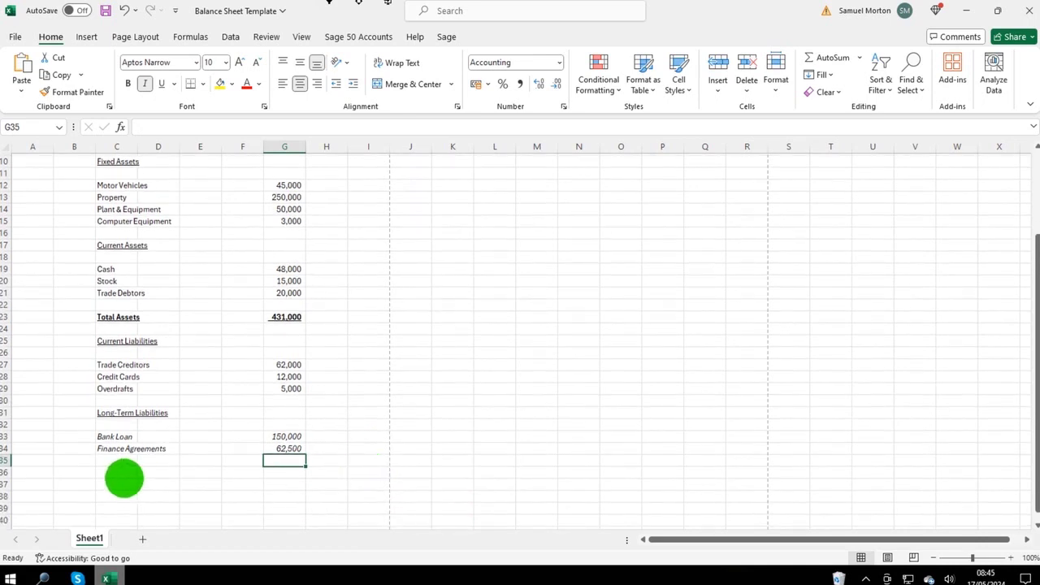
click(124, 471)
text(Tota)
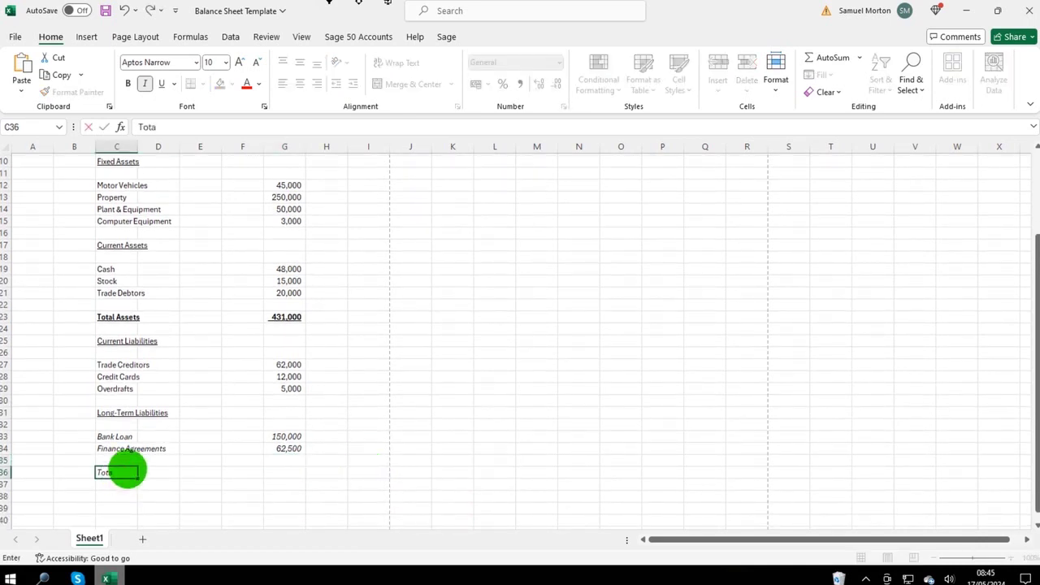
text(l Liabilities)
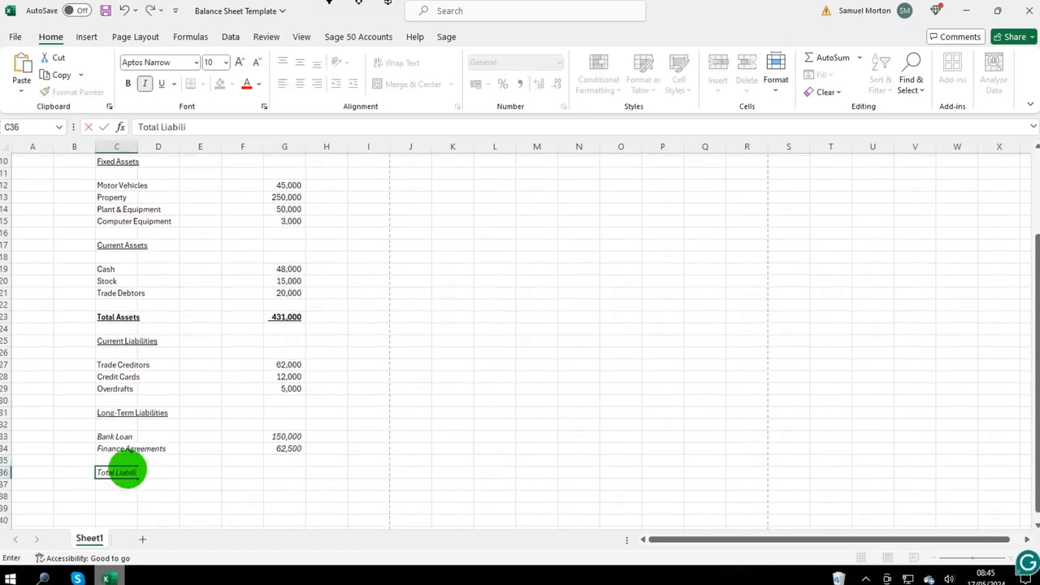
click(144, 471)
Total the liability amounts G27:G34 with a SUM formula in G36 on the Total Liabilities row.
click(286, 472)
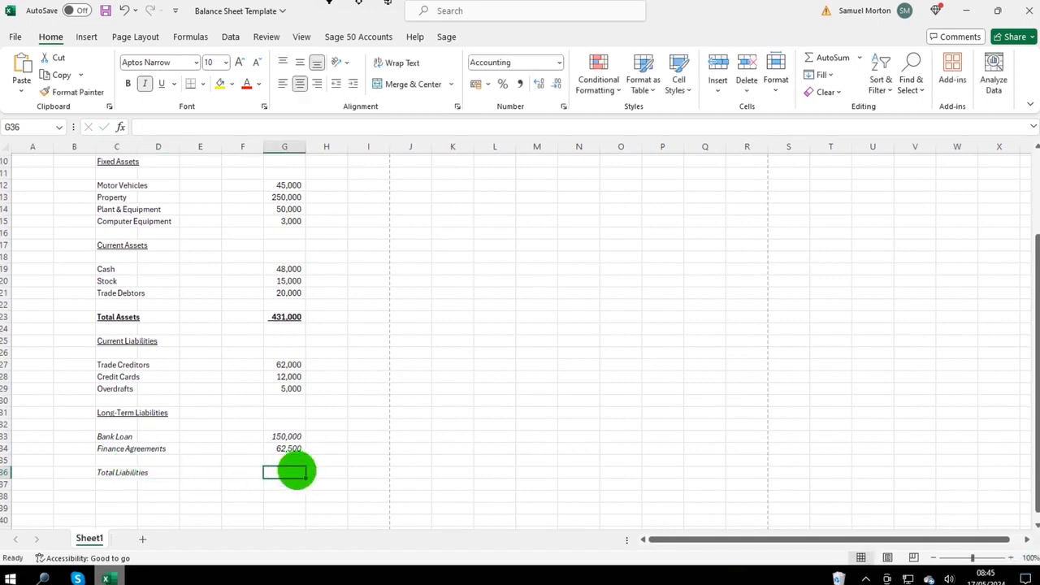
drag(118, 316, 290, 316)
scroll(176, 431, down, 1)
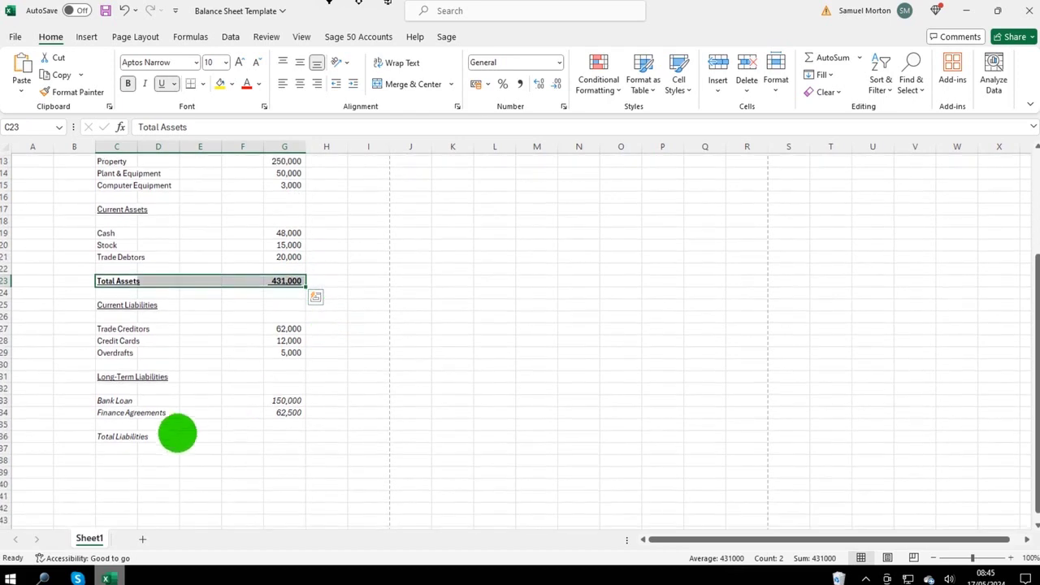
drag(121, 436, 291, 437)
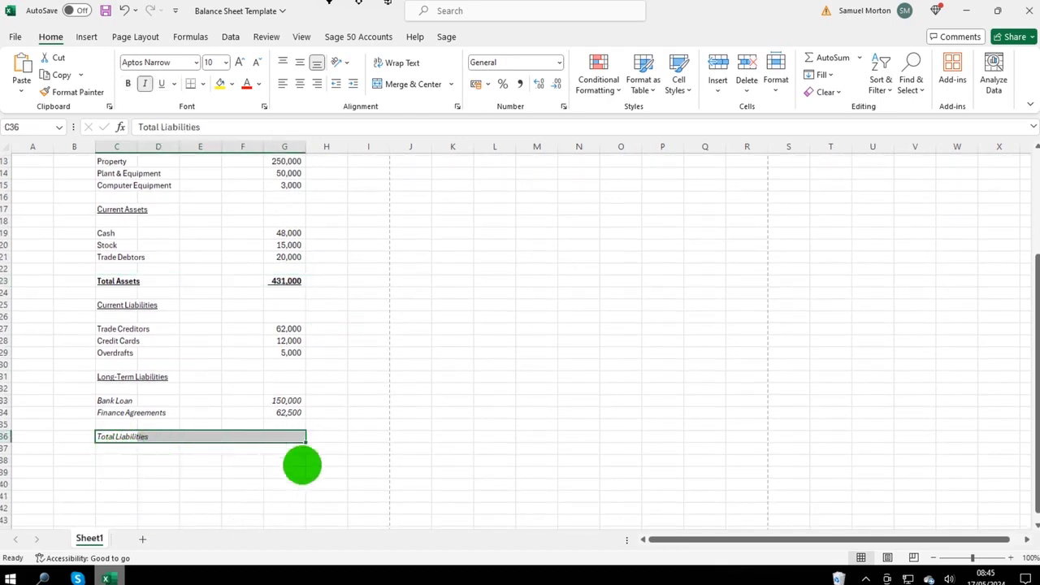
click(285, 281)
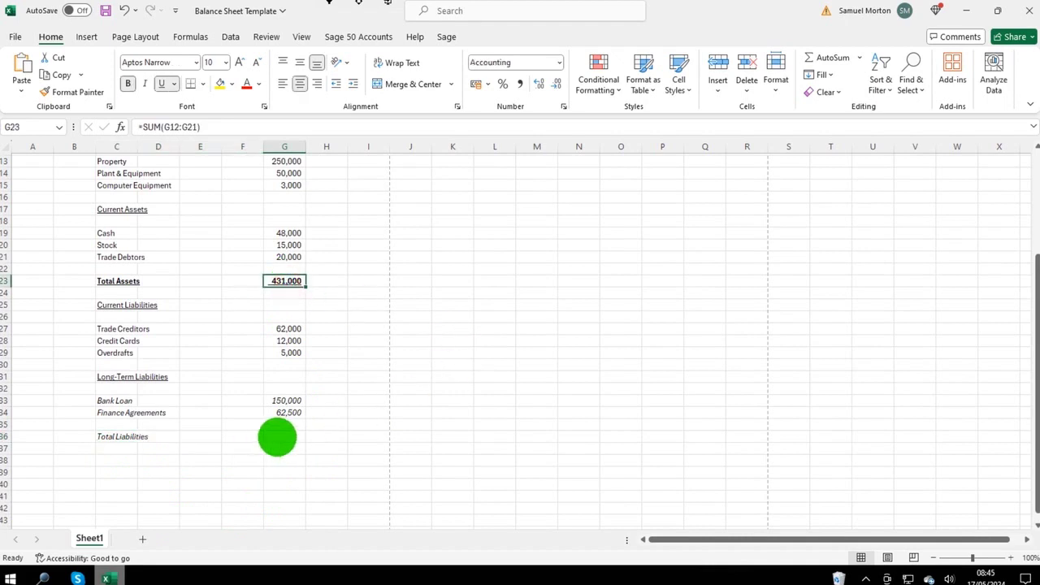
click(280, 436)
text(=sum()
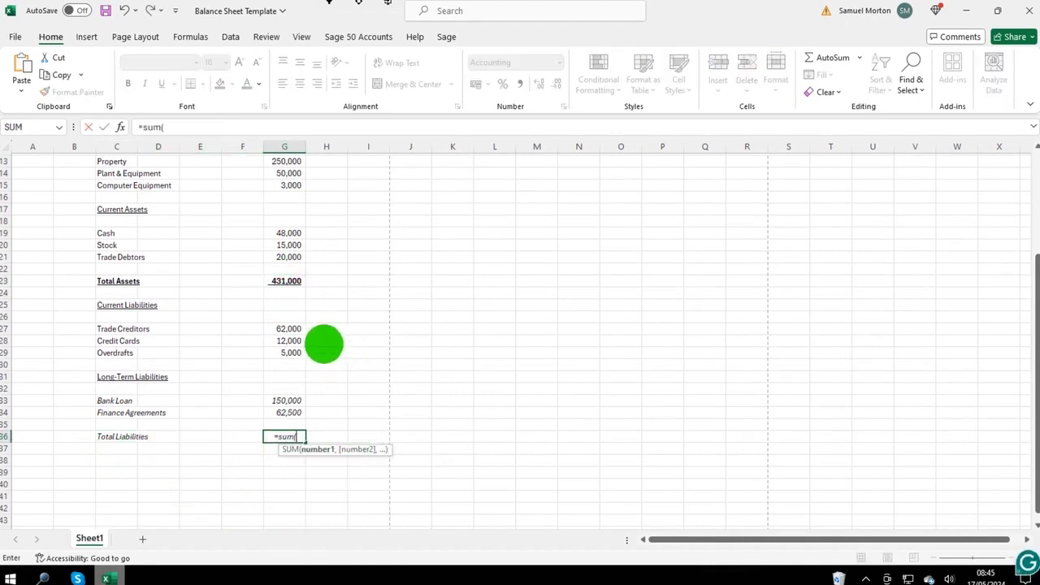
drag(285, 328, 291, 409)
key(Return)
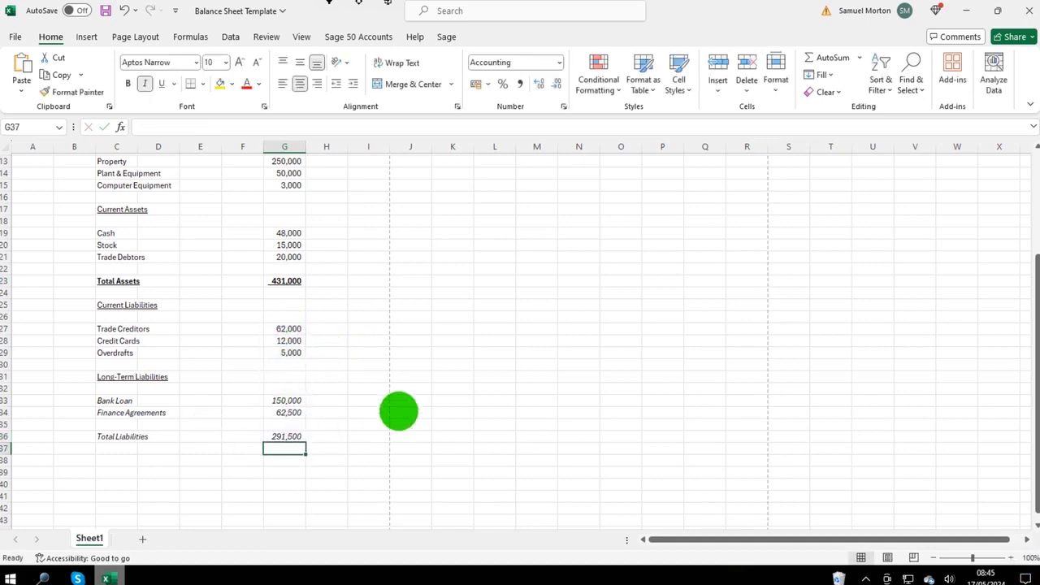
click(295, 437)
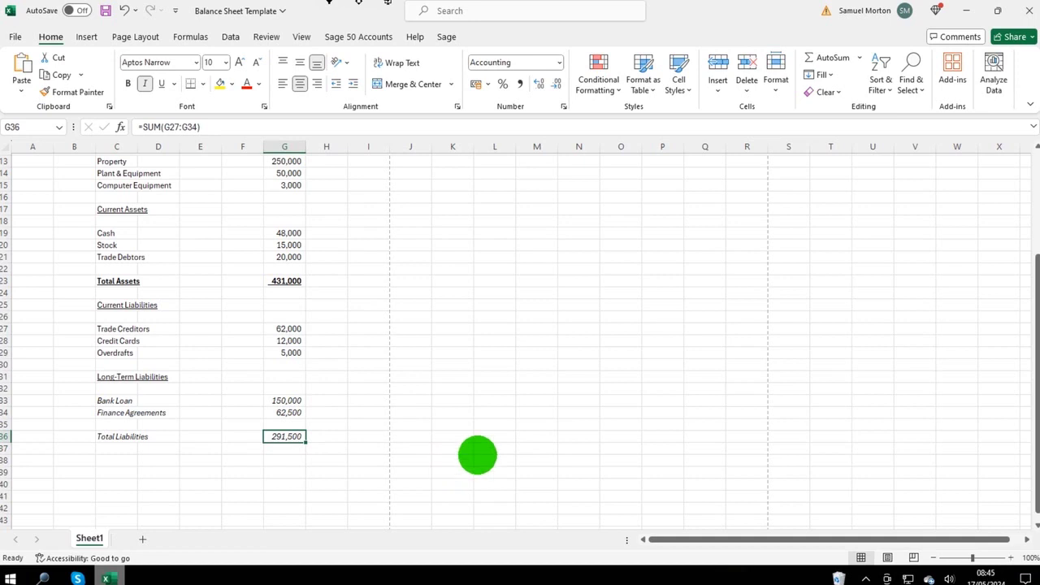
Add the heading Equity in C38 and underline it.
scroll(406, 459, down, 1)
click(122, 424)
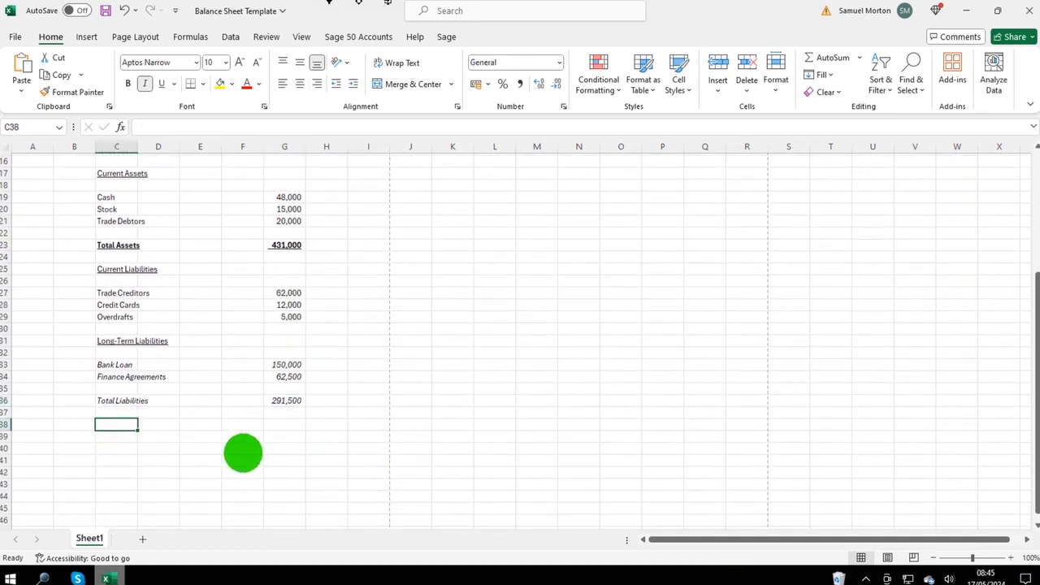
text(Equity)
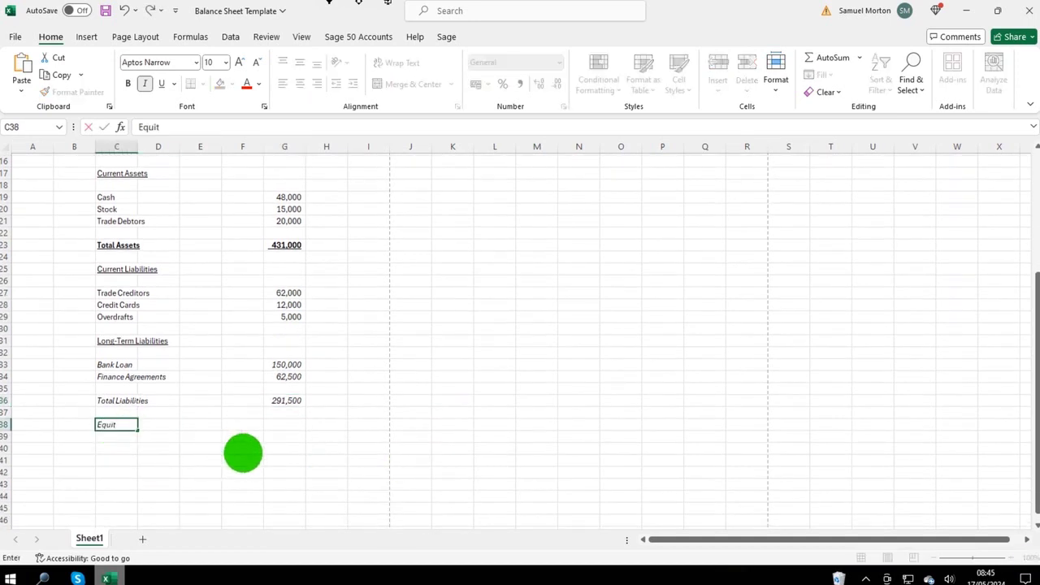
key(Return)
click(122, 424)
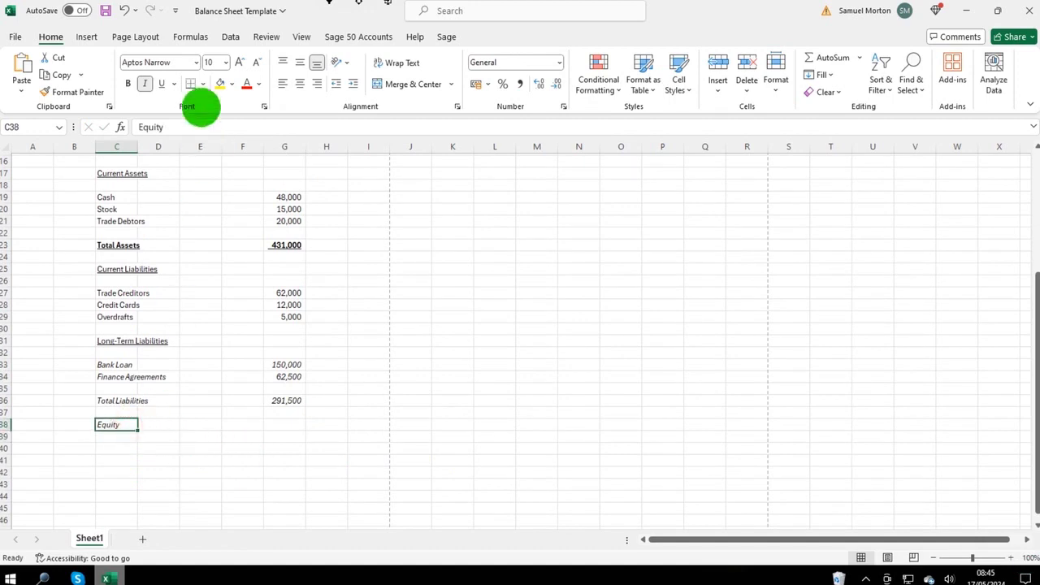
click(162, 84)
Add the label Share Capital in C39 under Equity and enter 1000 as its amount in G39.
click(118, 437)
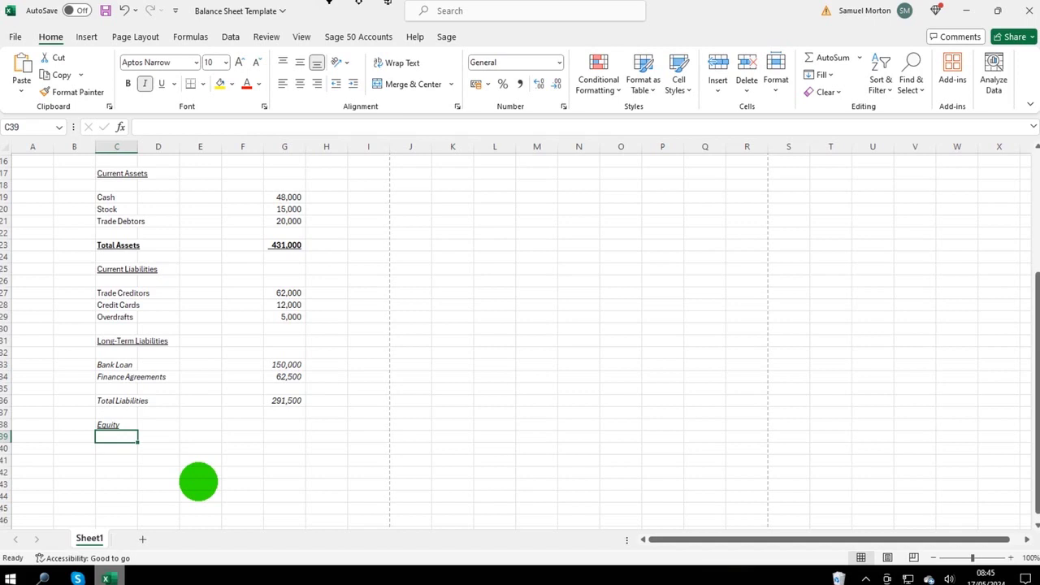
text(Share Capi)
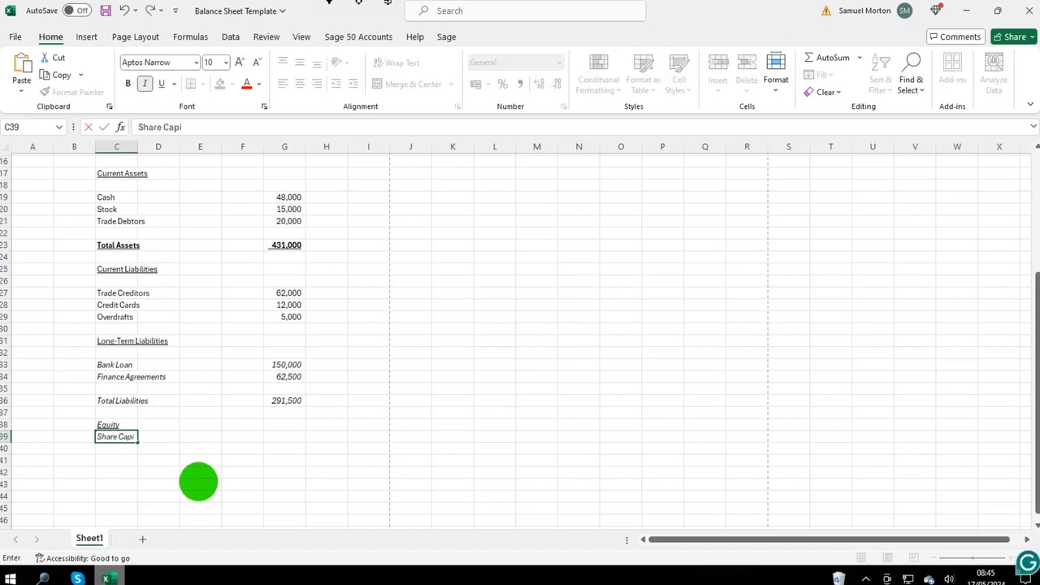
text(tal)
key(Tab)
key(Tab)
key(Tab)
key(Tab)
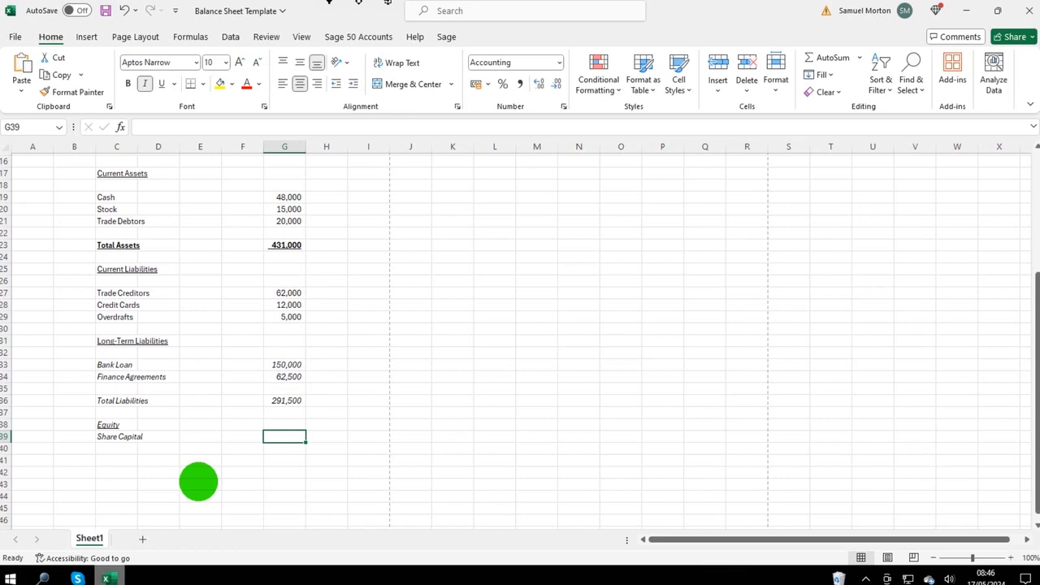
text(1000)
key(Return)
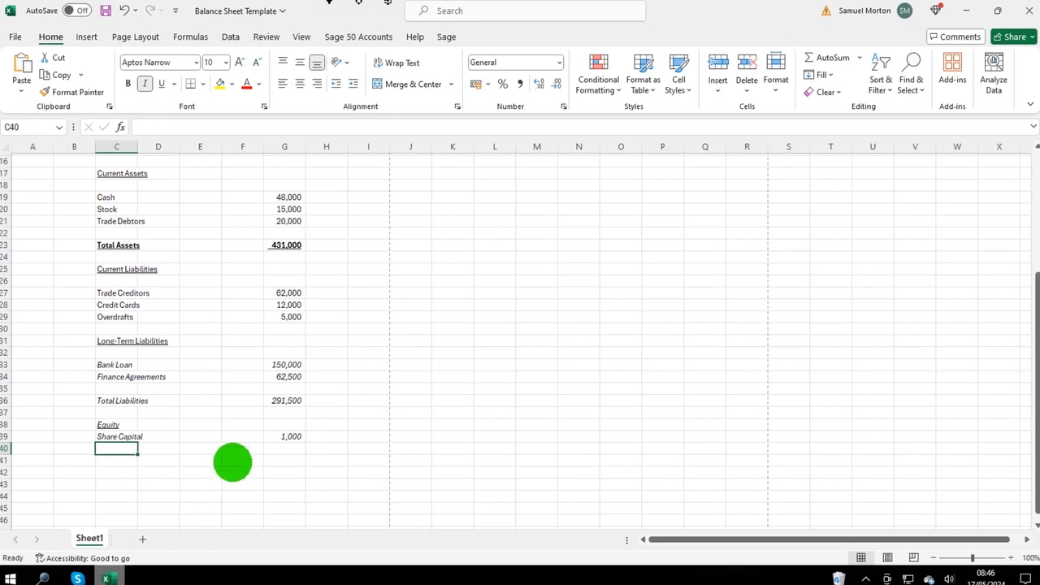
Add the label Capital Account / Equity in C40 below Share Capital.
click(290, 434)
click(117, 448)
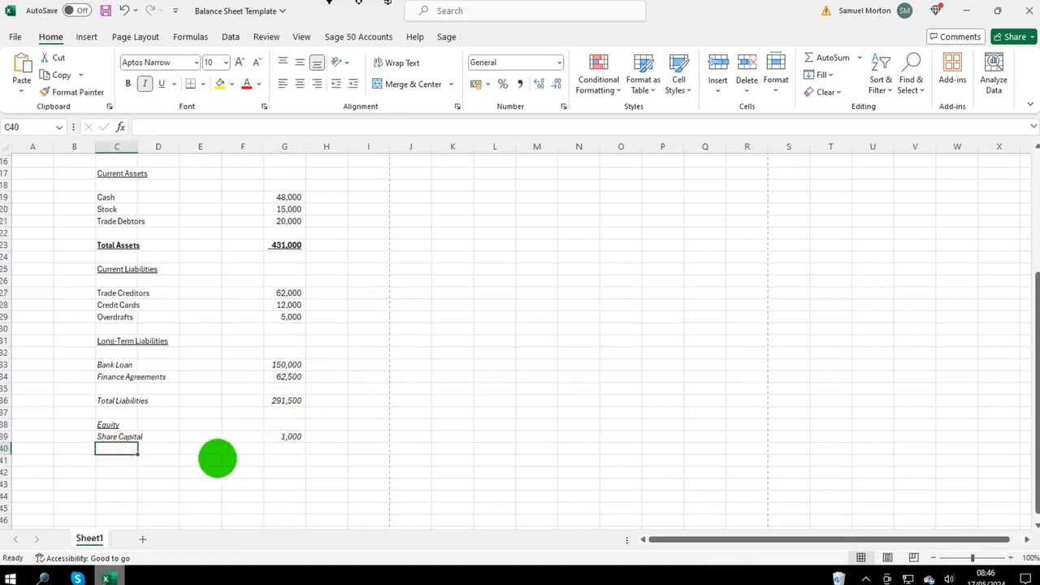
click(276, 437)
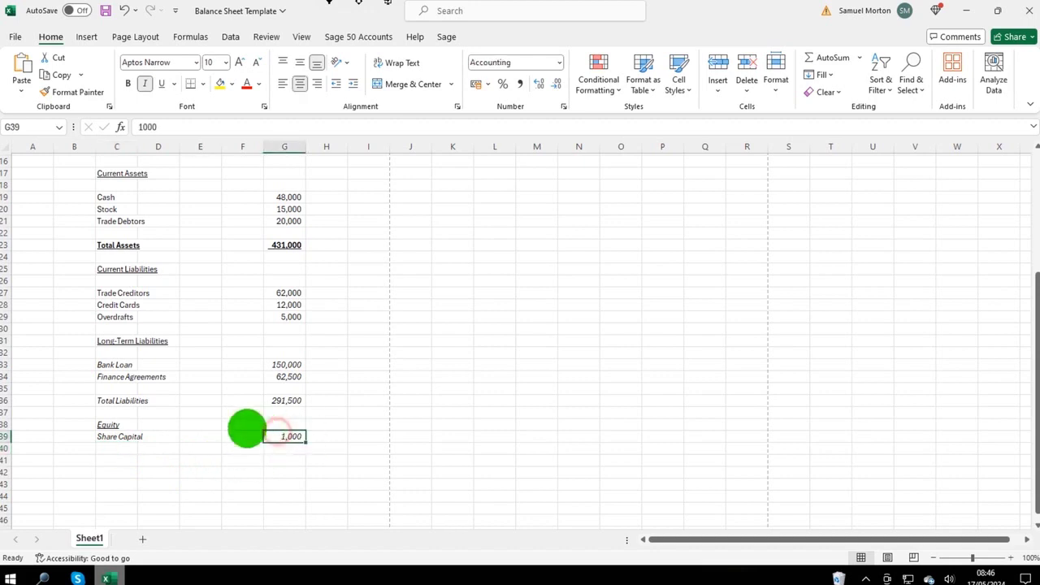
click(117, 448)
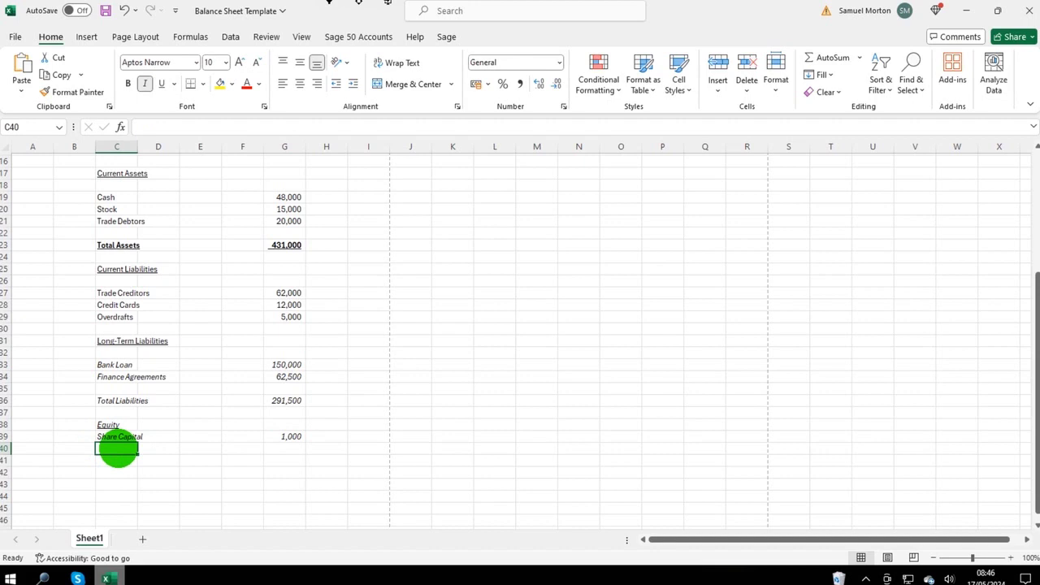
text(Capital)
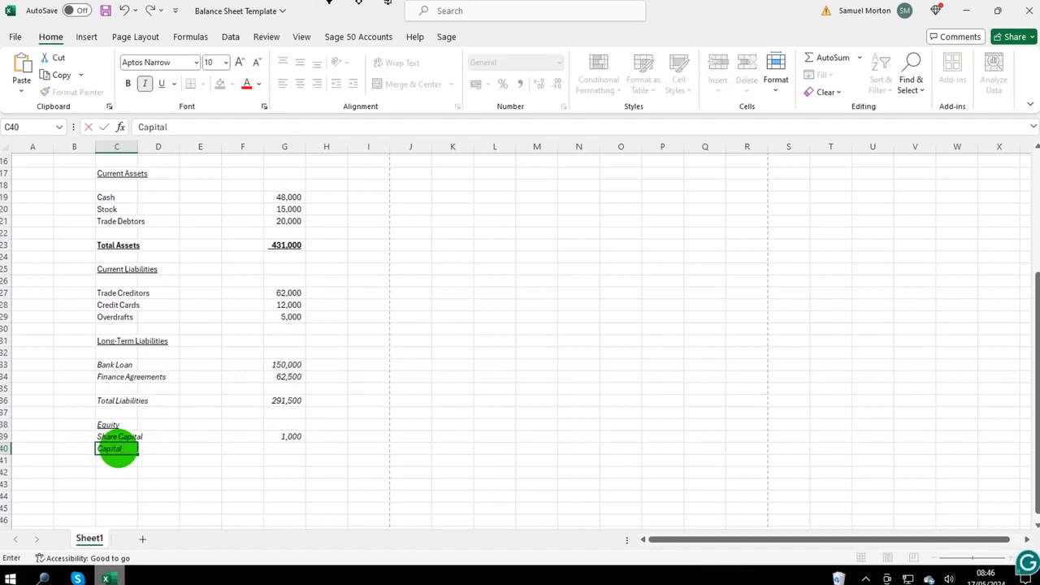
text( Account / Equity)
key(Return)
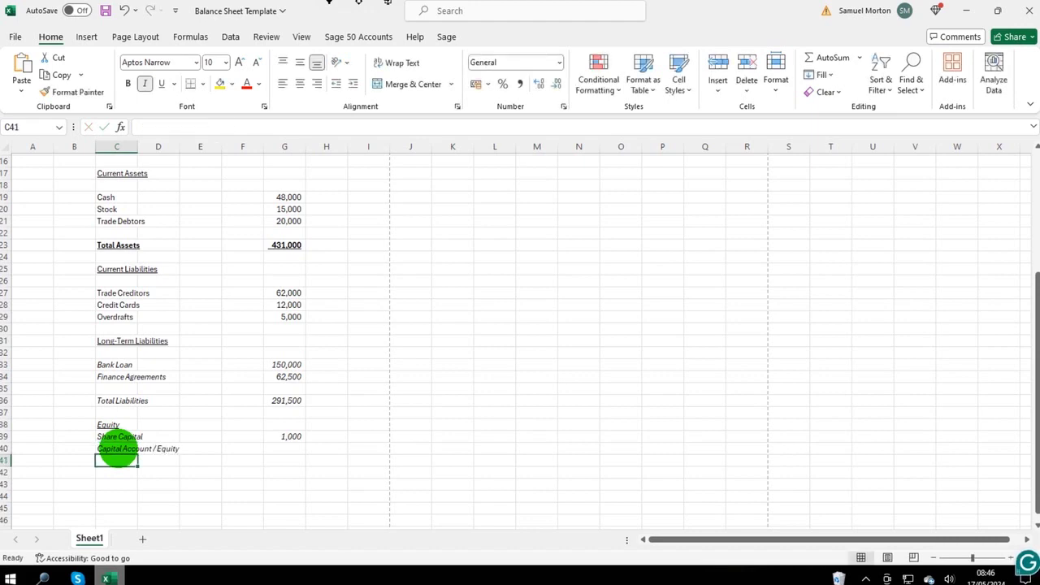
Enter 10000 as the Capital Account / Equity amount in G40.
click(130, 424)
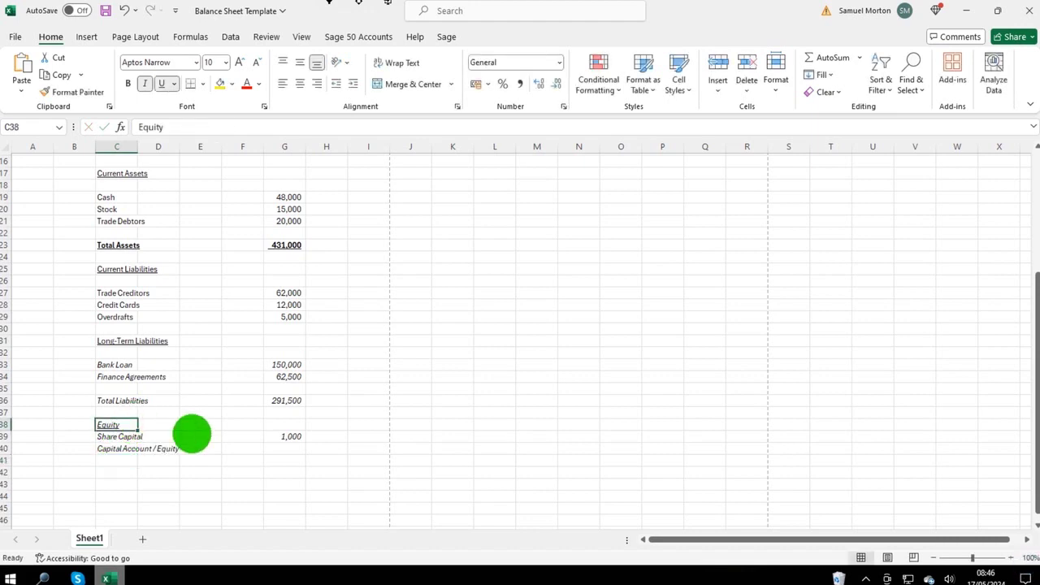
click(113, 448)
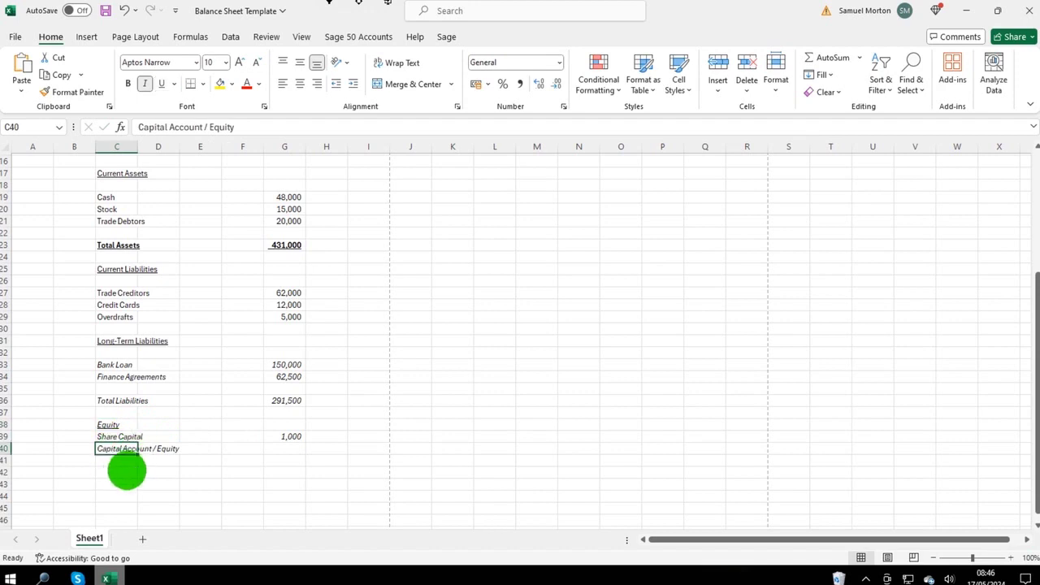
click(294, 448)
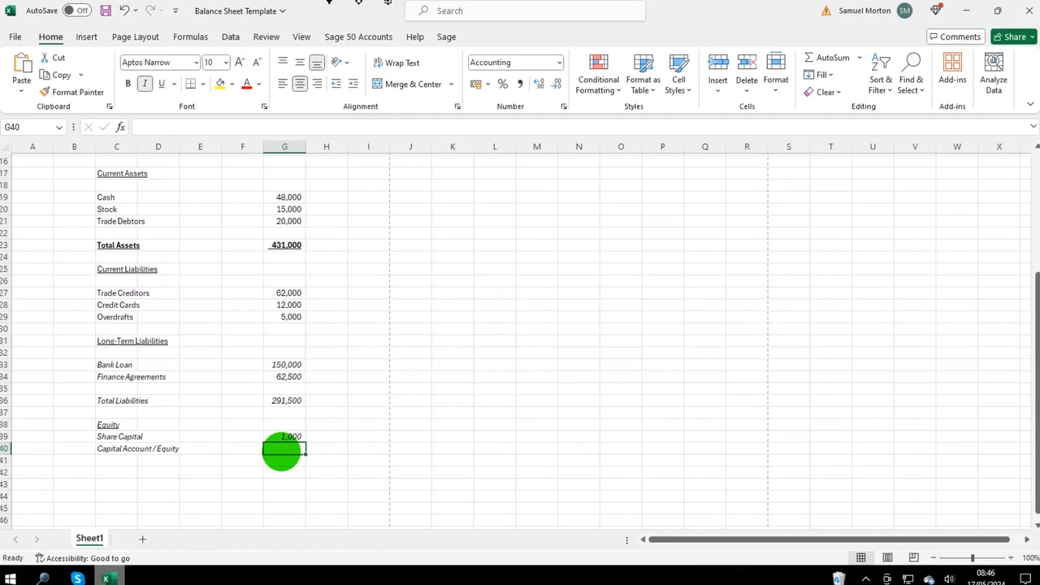
text(10000)
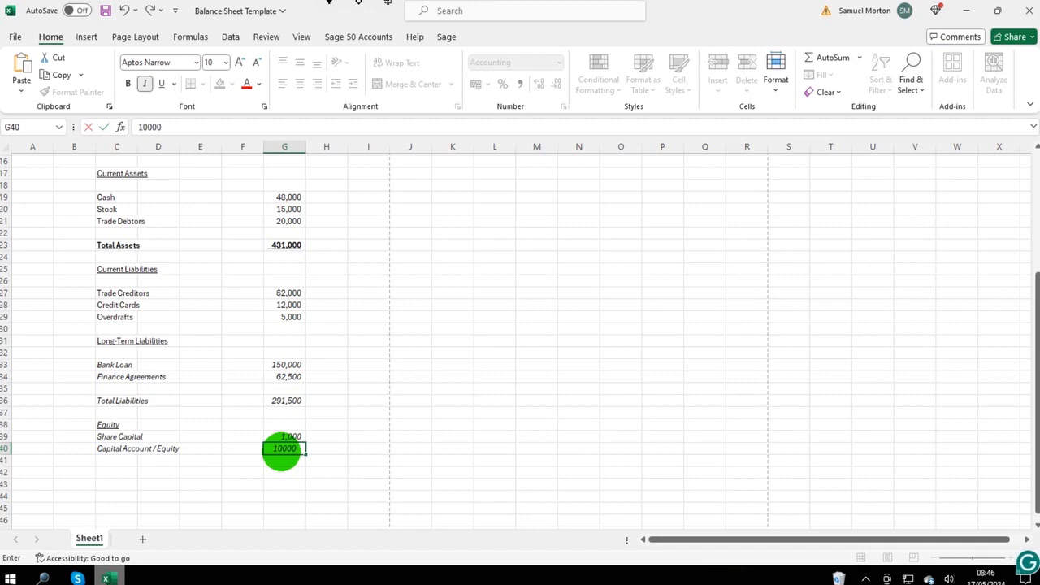
key(Return)
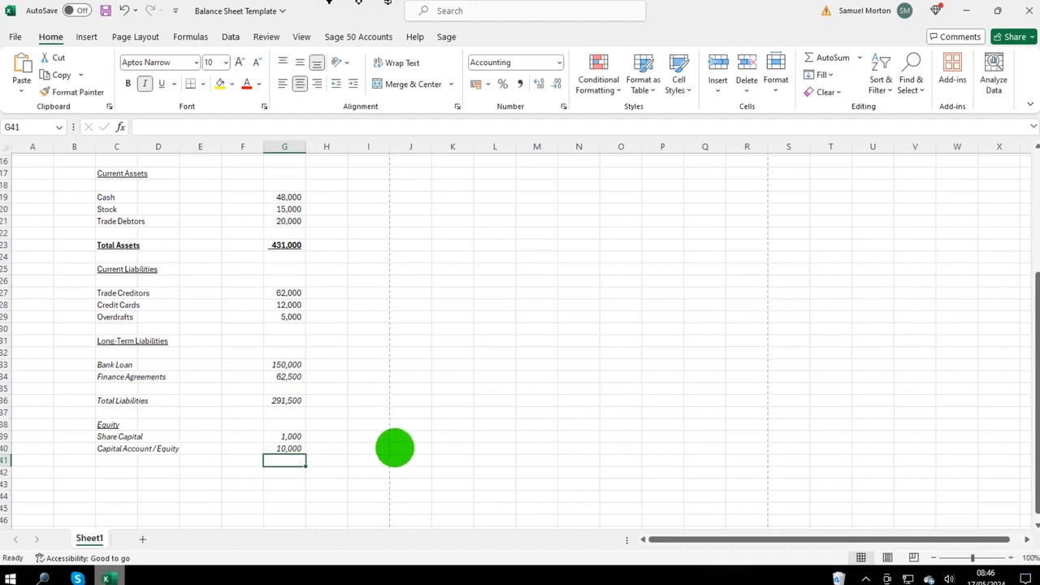
Add the label Retained Earnings / Profit and loss Account in C41 as the third Equity line.
click(286, 401)
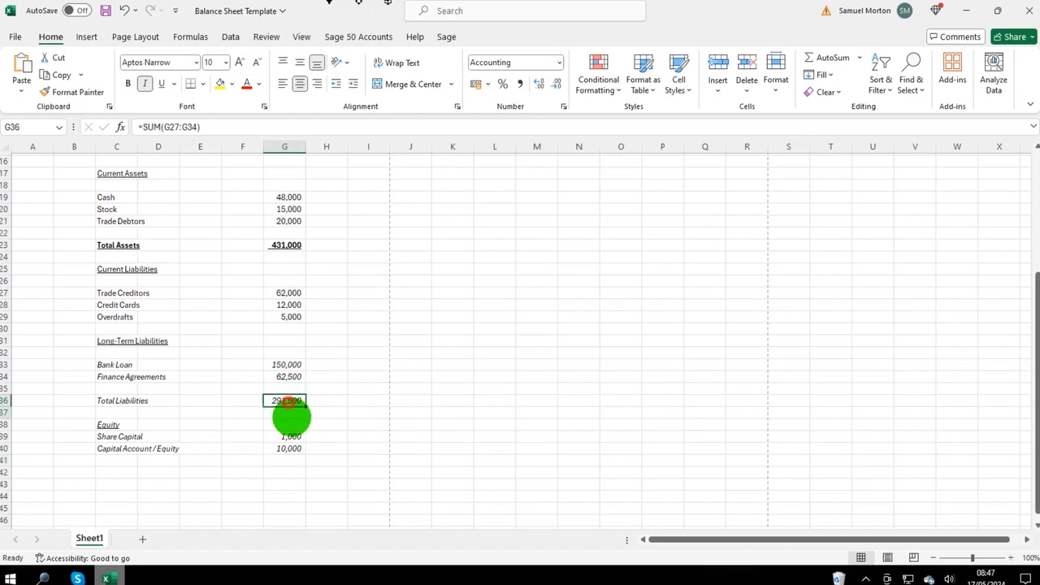
drag(286, 400, 292, 460)
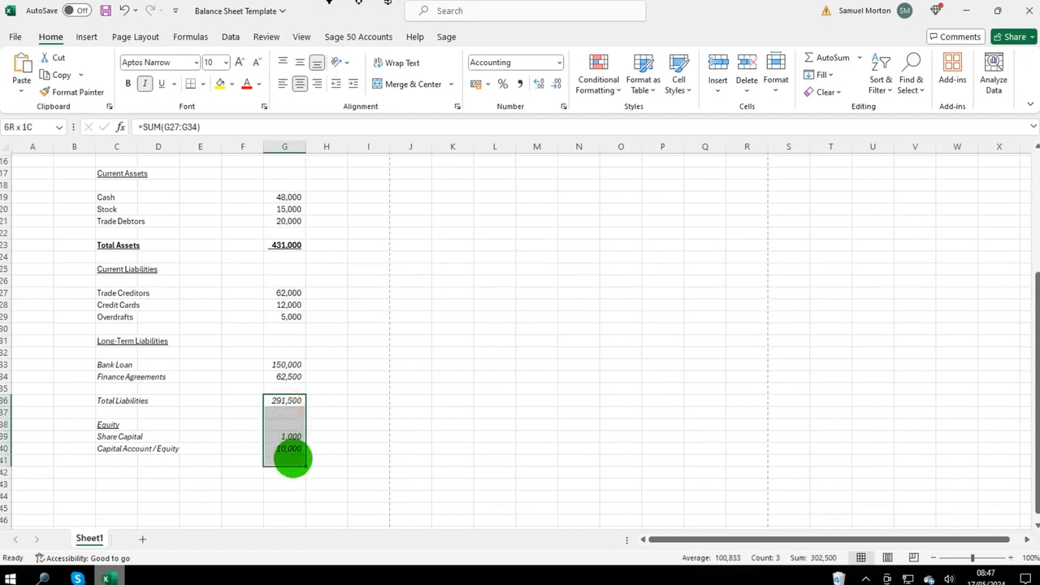
click(118, 460)
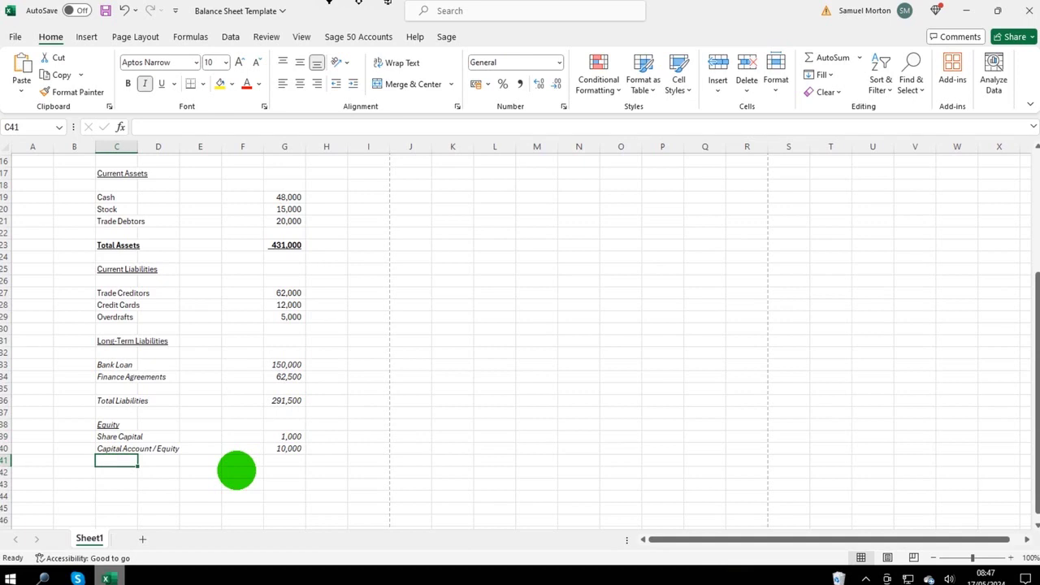
text(Retain)
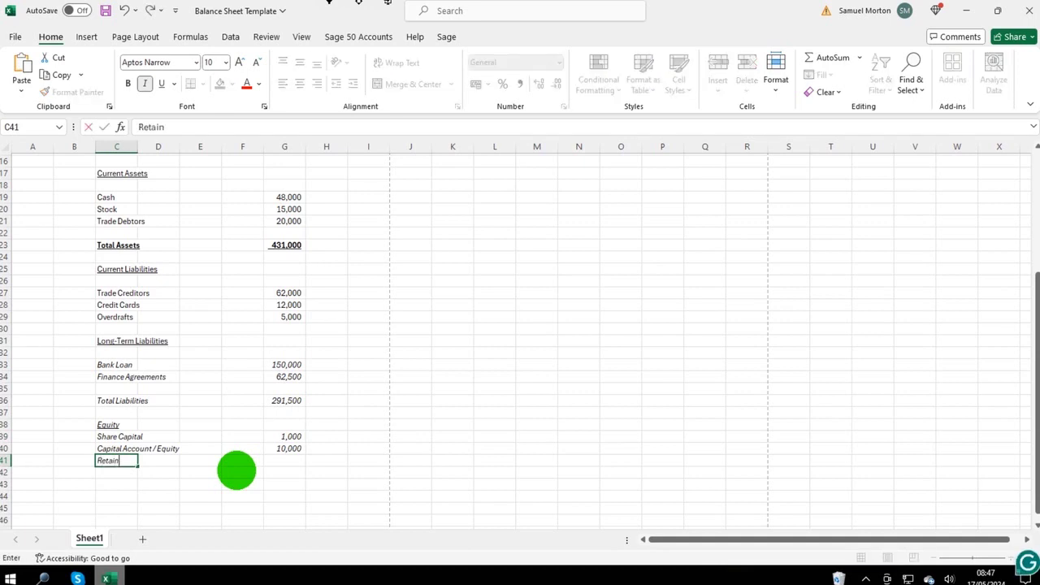
text(ed Eaern)
key(BackSpace)
key(BackSpace)
key(BackSpace)
text(rnings)
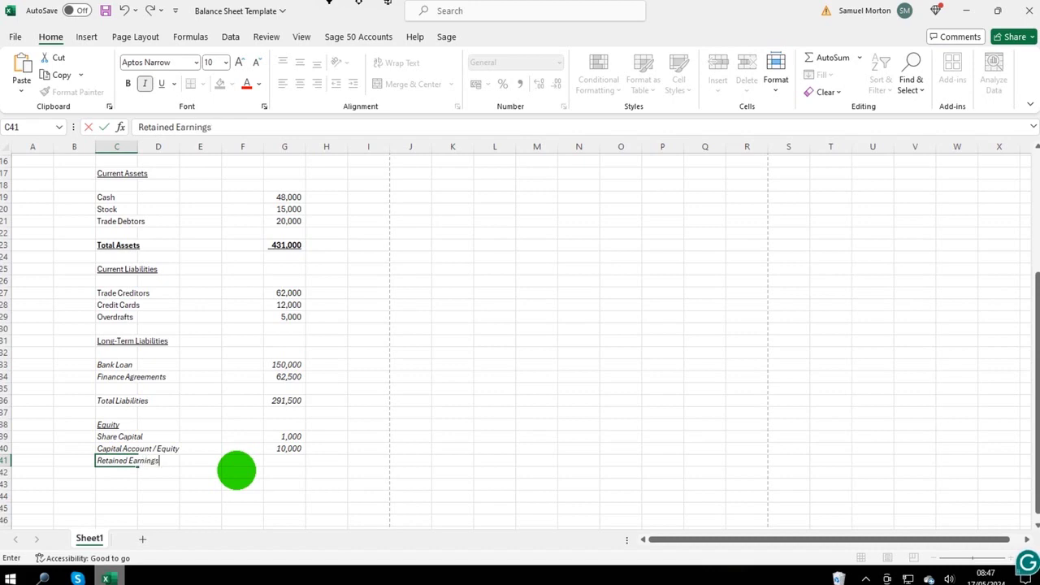
text( / Profit and)
text(loss)
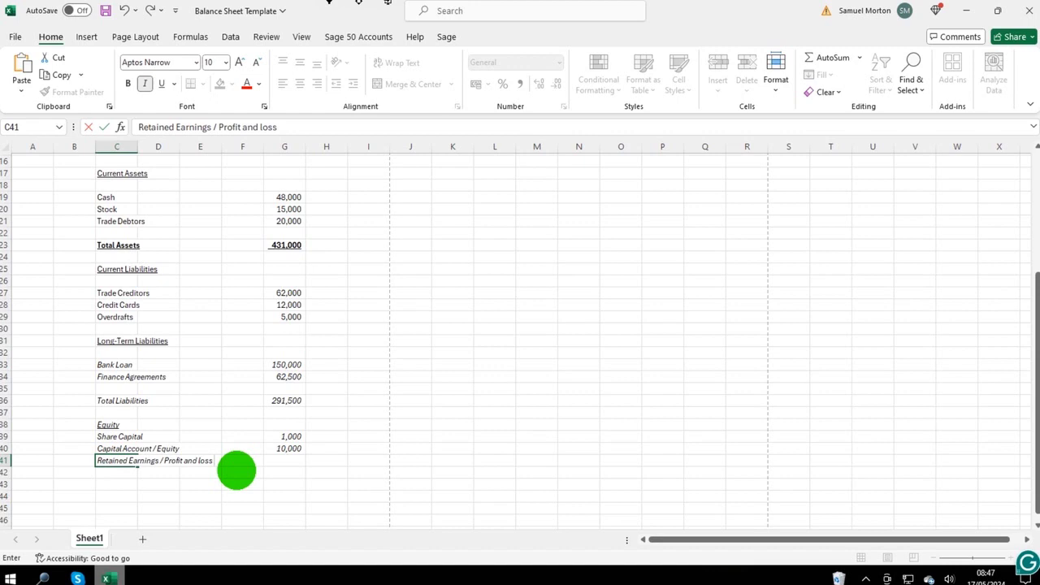
text( Account)
key(Tab)
click(99, 462)
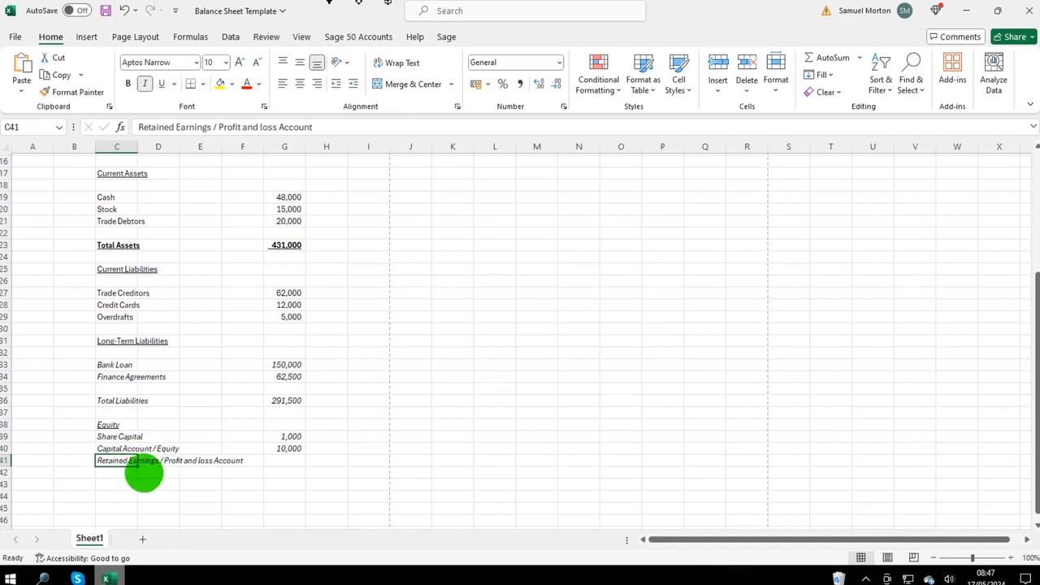
click(124, 425)
click(118, 461)
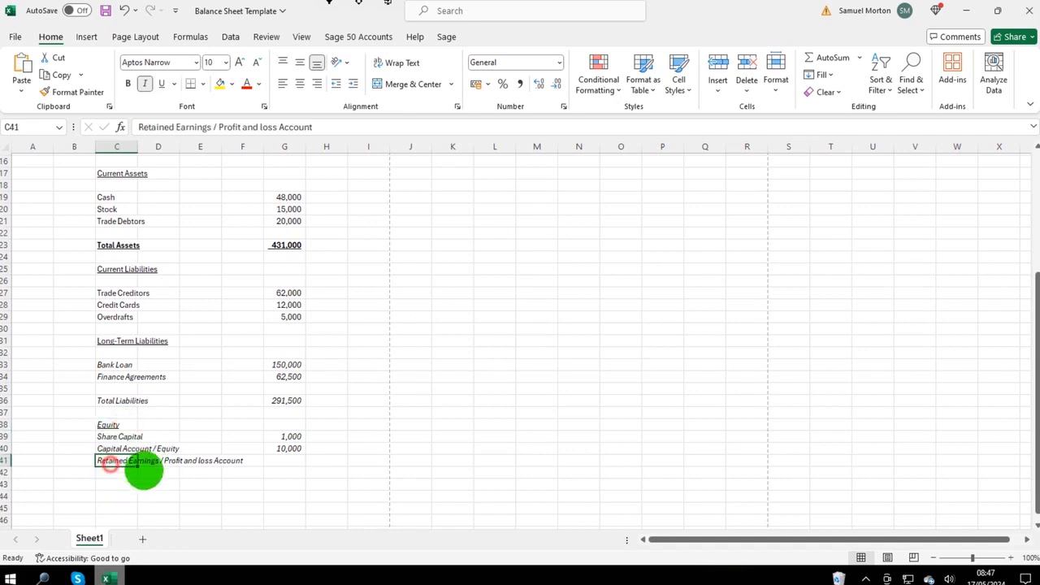
click(289, 460)
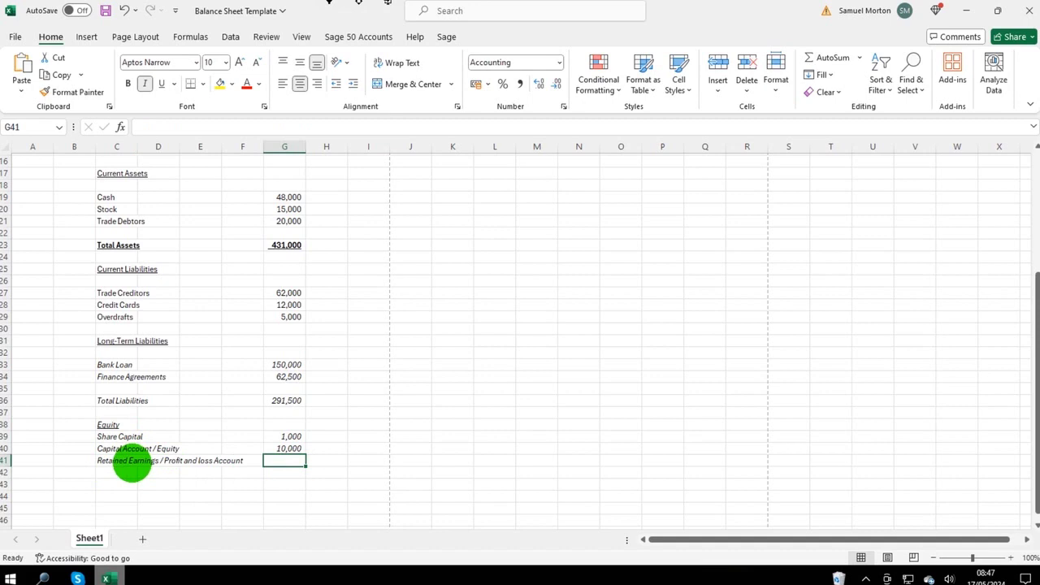
drag(132, 460, 271, 462)
click(286, 461)
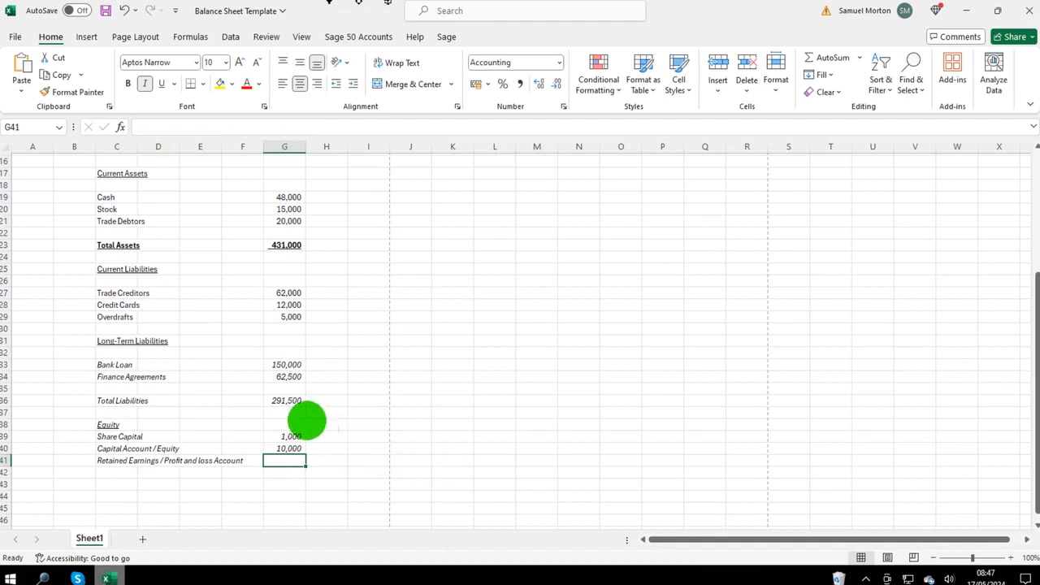
Subtract 302500 from 431000 in Calculator and enter 128500 as the Retained Earnings / Profit and loss Account amount in G41.
drag(286, 401, 288, 460)
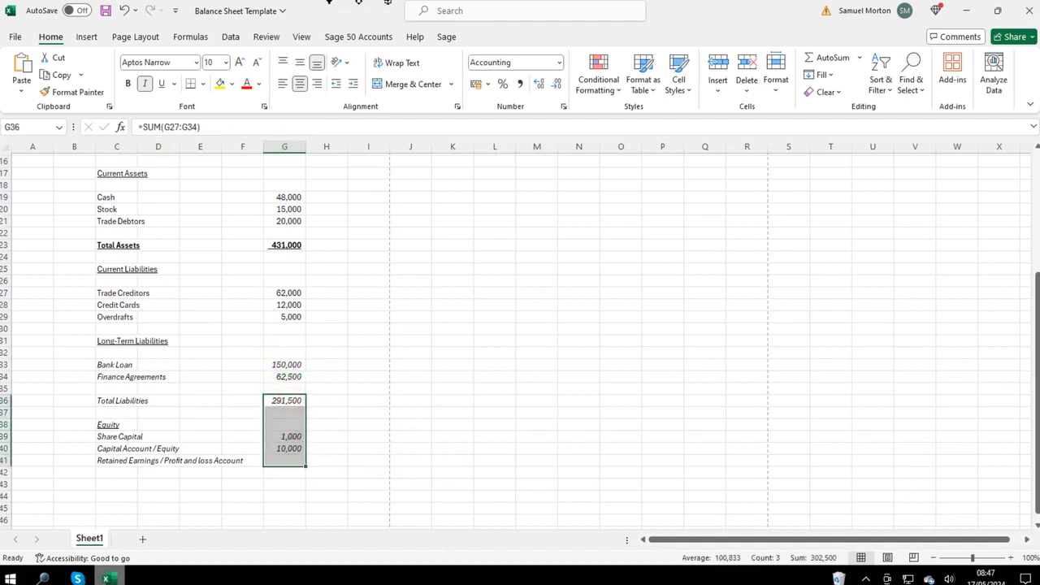
key(XF86Calculator)
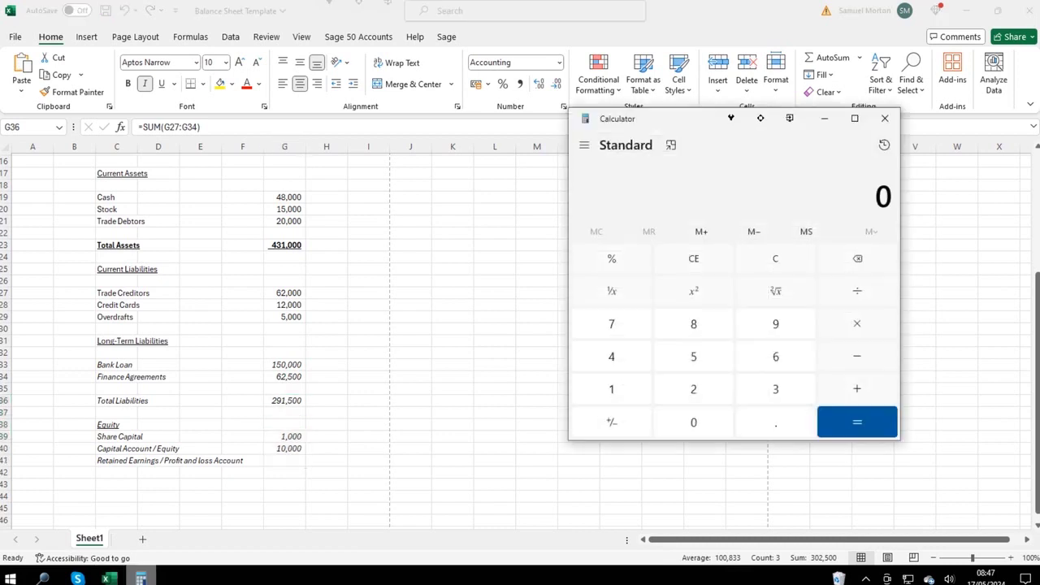
text(431000 - )
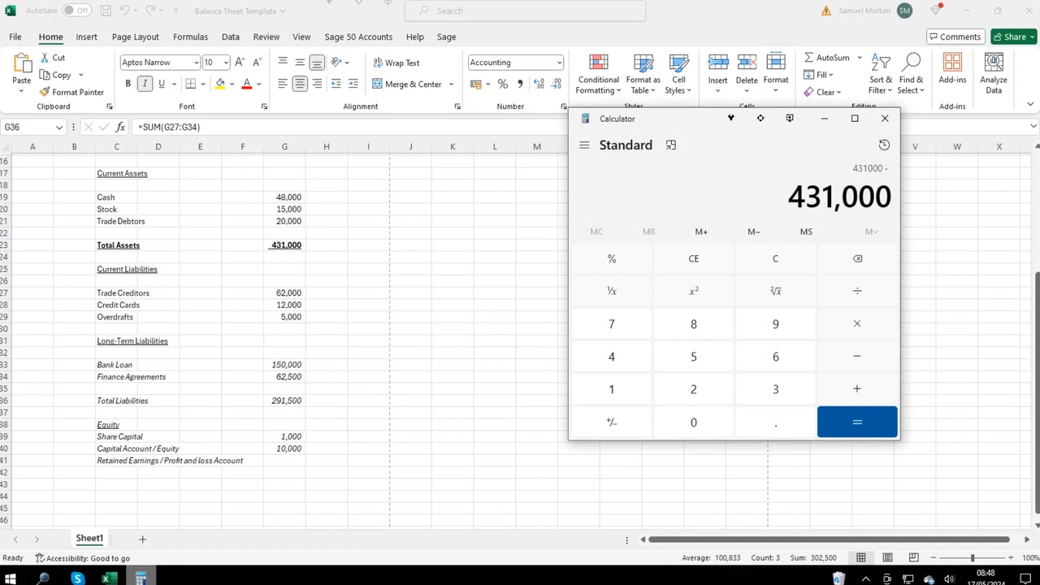
text(302500)
key(Return)
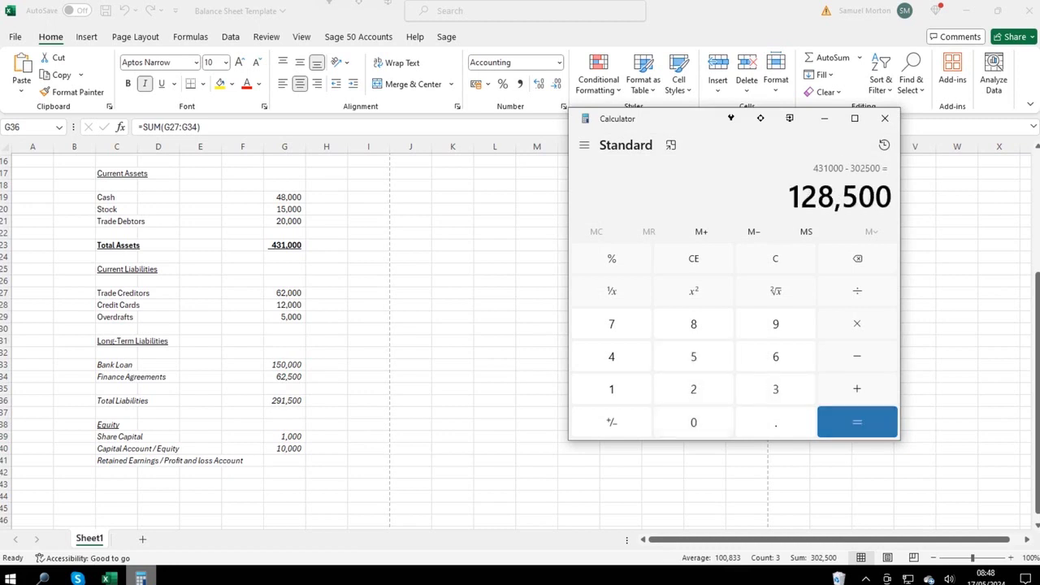
click(1025, 179)
click(288, 460)
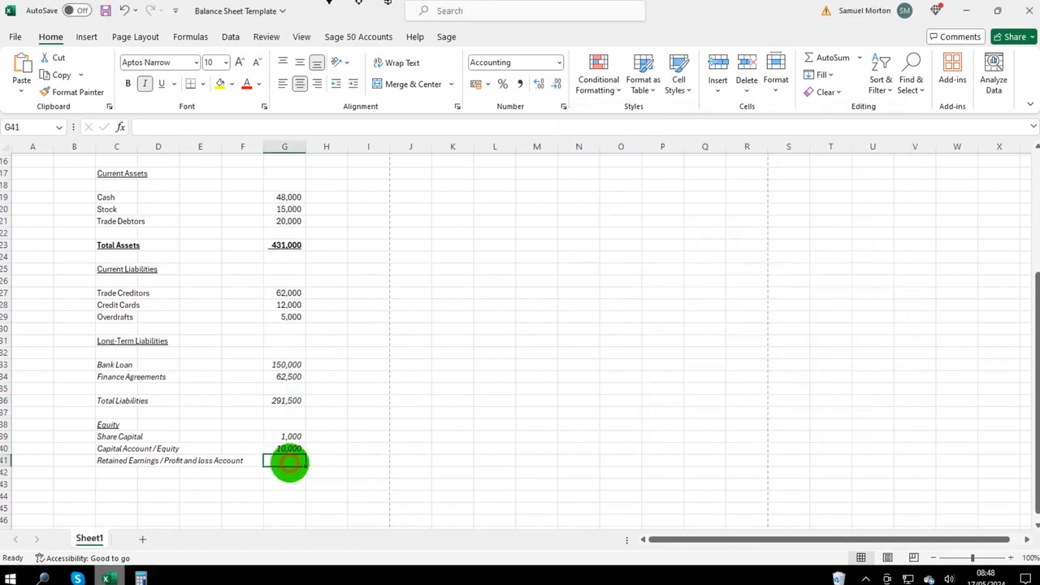
text(128500)
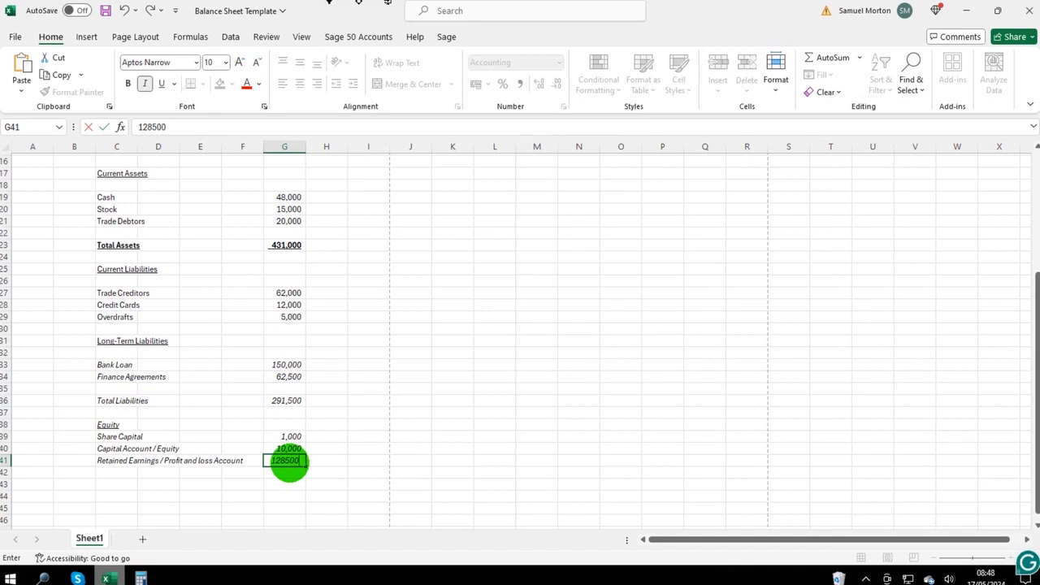
key(Return)
Add the label Shareholder Funds in C43 below the Equity lines.
click(122, 485)
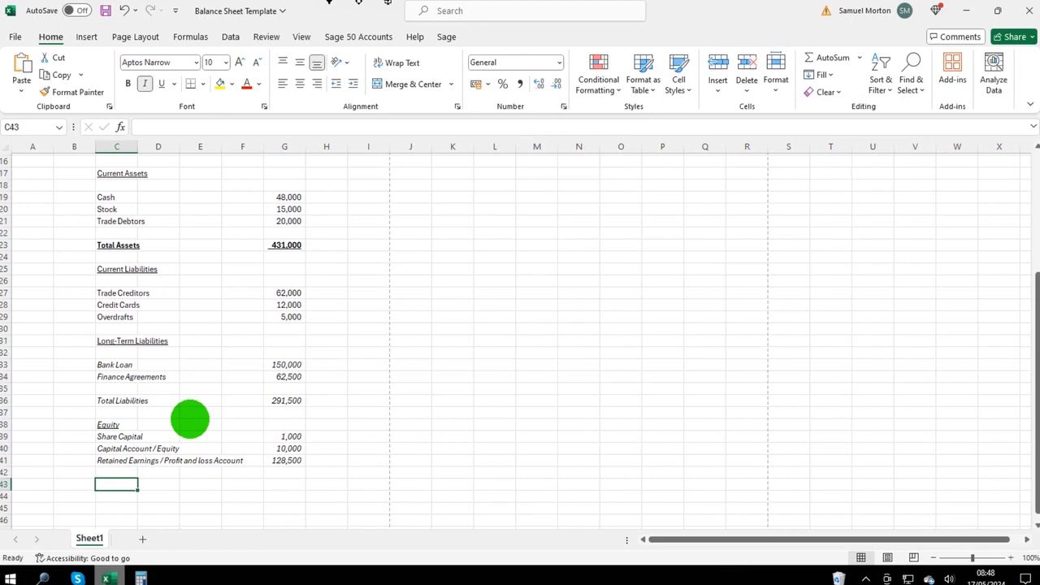
text(Shareholder)
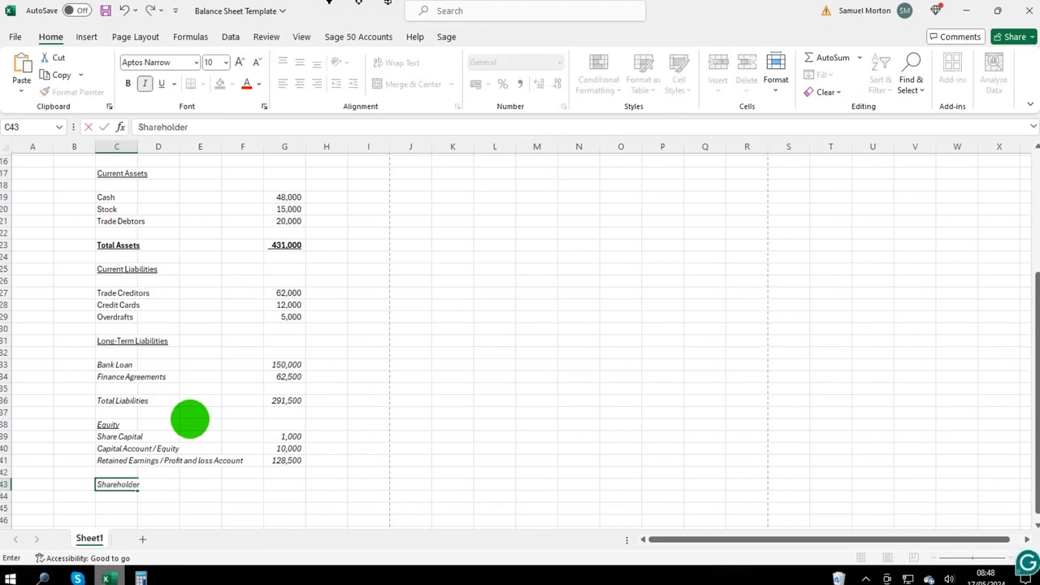
text( Funds)
Total the three Equity amounts in G43 beside Shareholder Funds with the formula =SUM(G39:G41).
key(Tab)
key(Tab)
key(Tab)
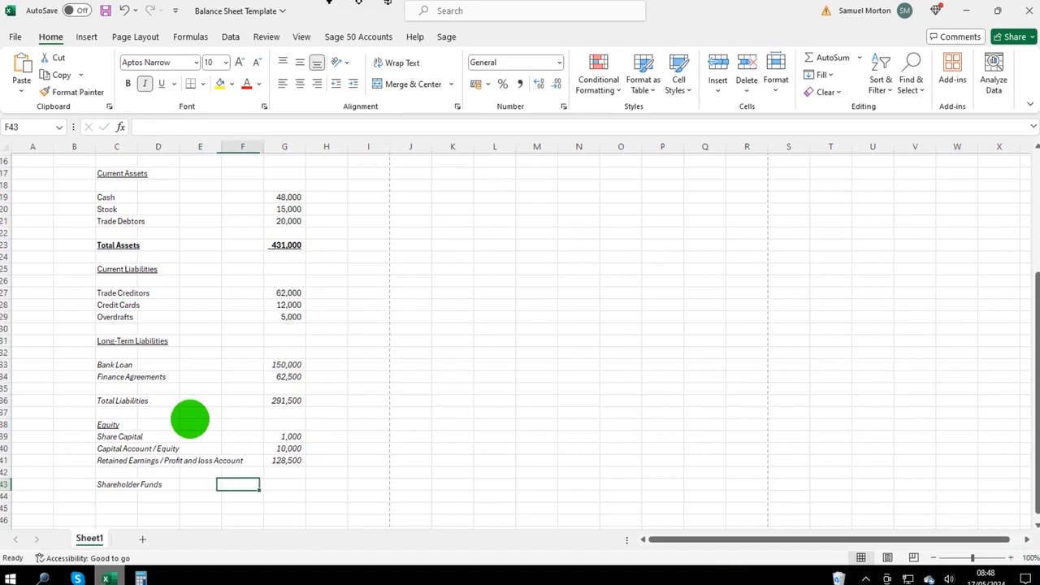
key(Tab)
text(=)
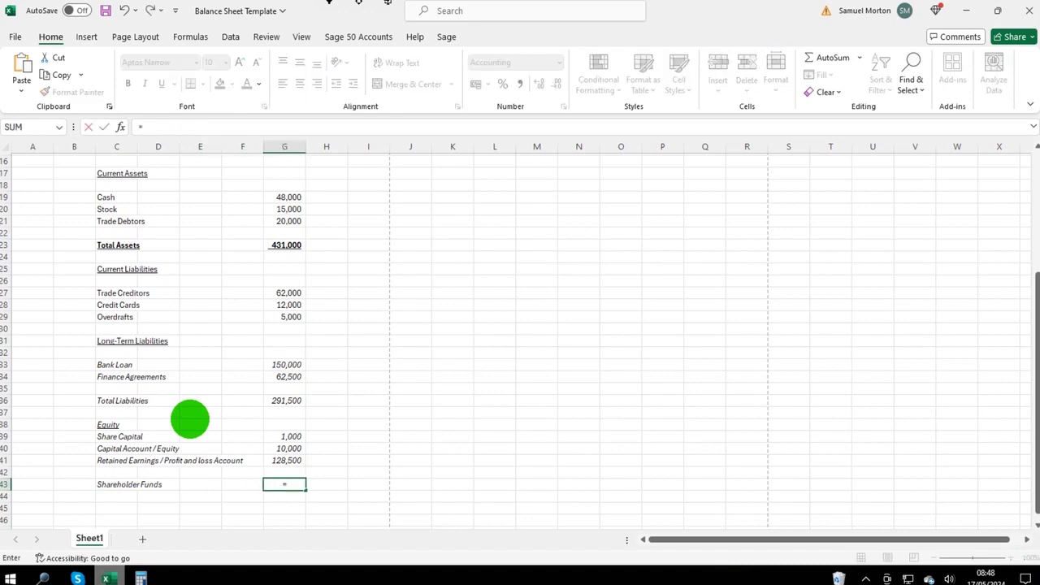
text(sum()
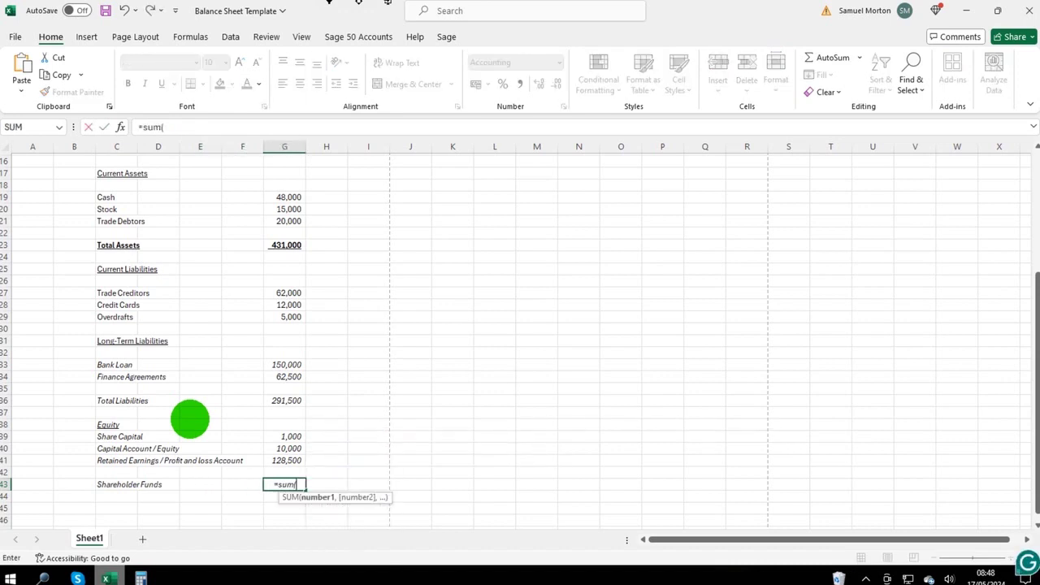
drag(288, 436, 289, 464)
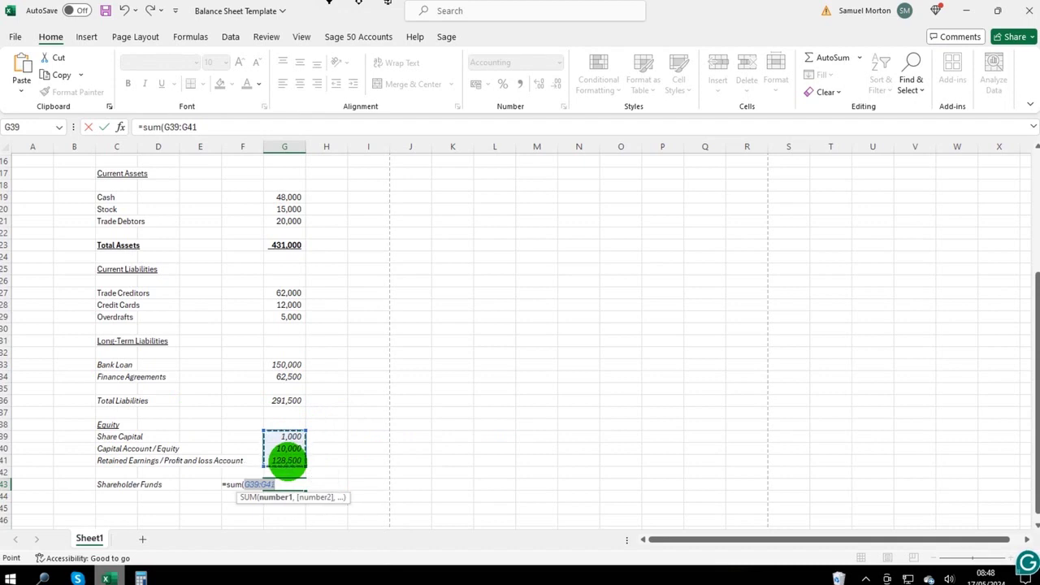
key(Return)
click(290, 483)
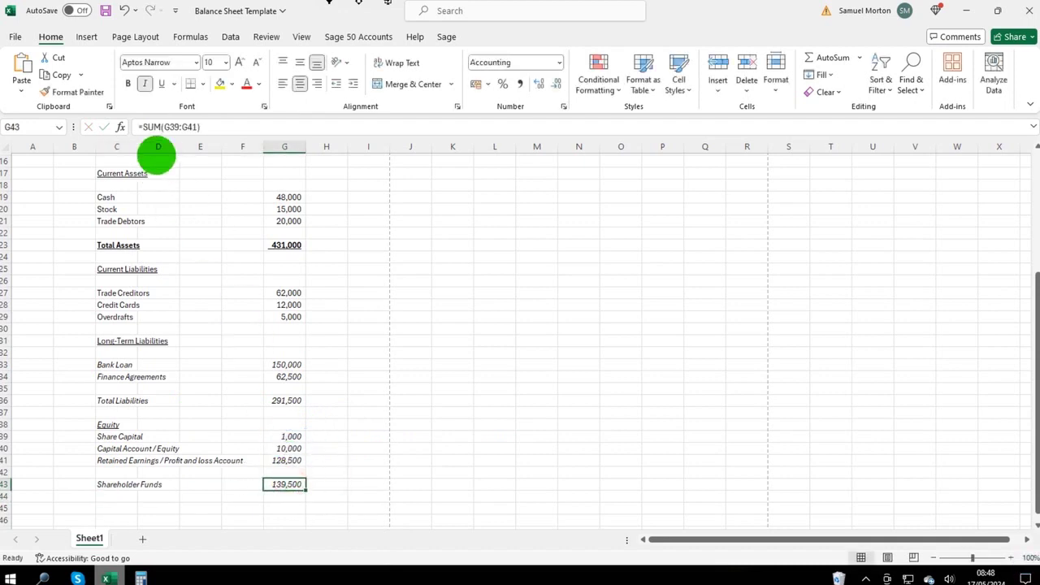
Add the label Total Liabilities & Equity in C45 below Shareholder Funds.
scroll(355, 451, down, 3)
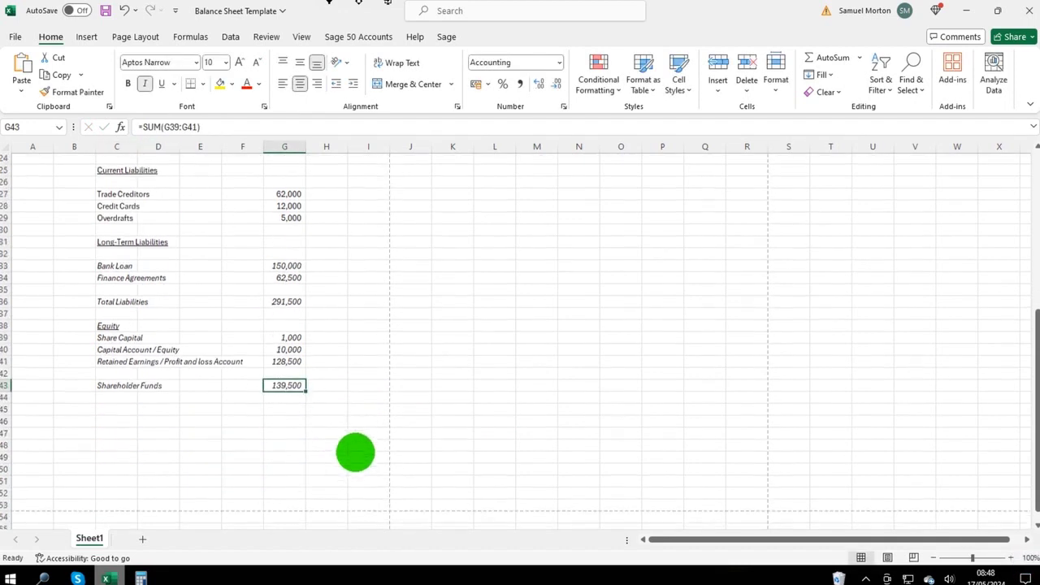
click(128, 404)
scroll(202, 414, up, 5)
scroll(203, 414, down, 3)
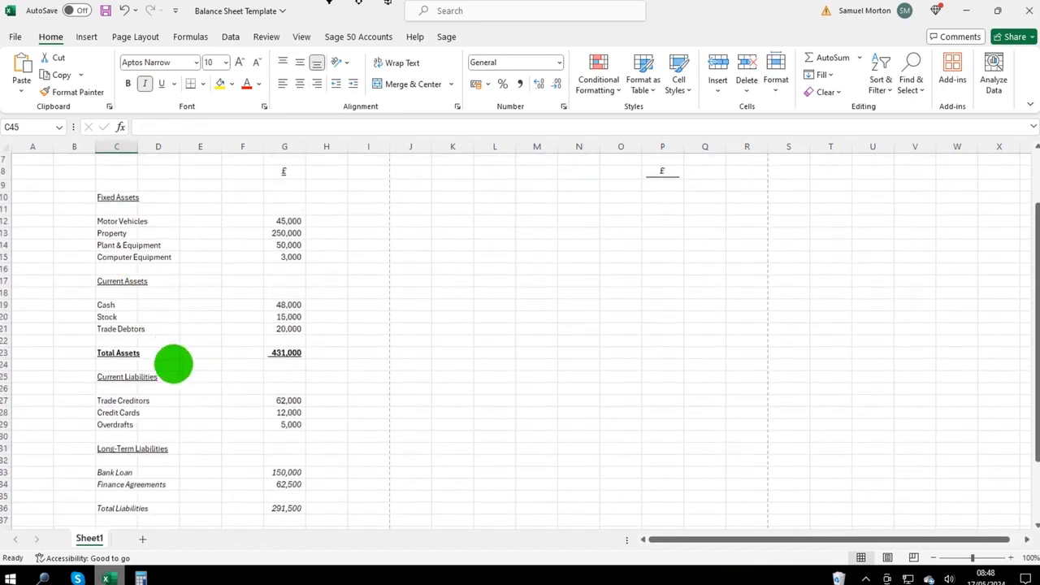
scroll(249, 444, down, 1)
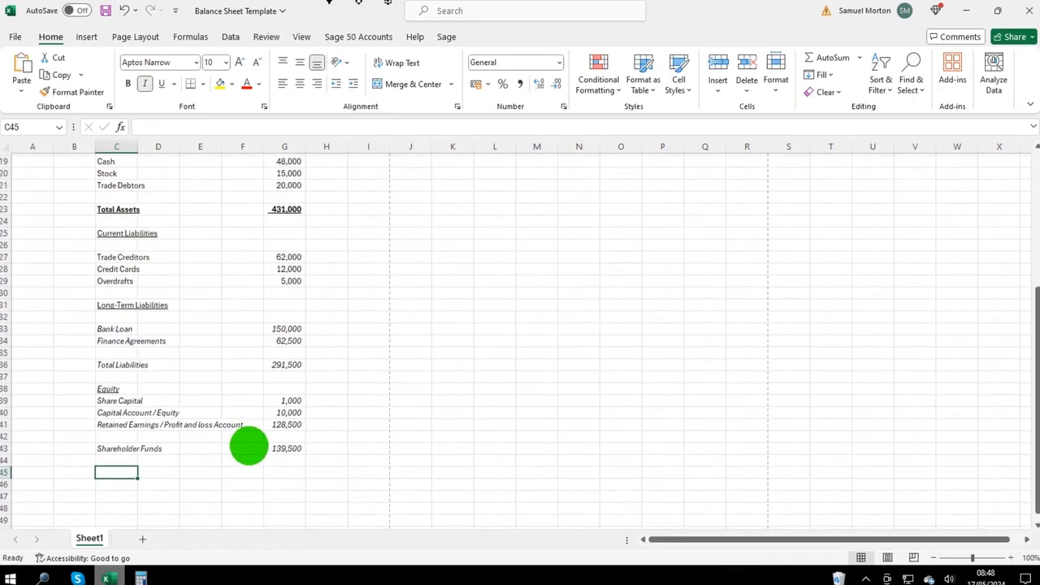
text(Total)
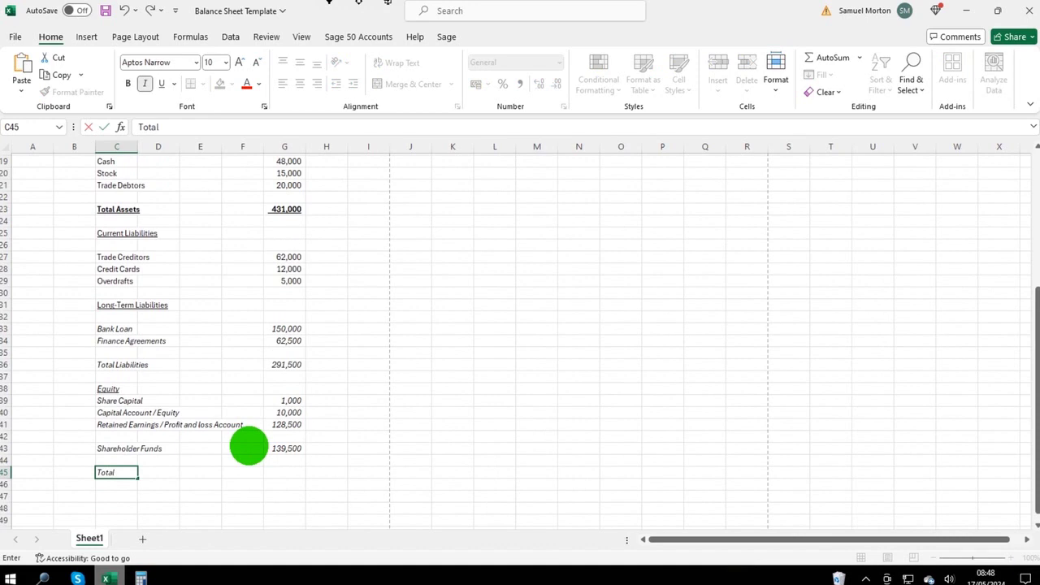
text( A)
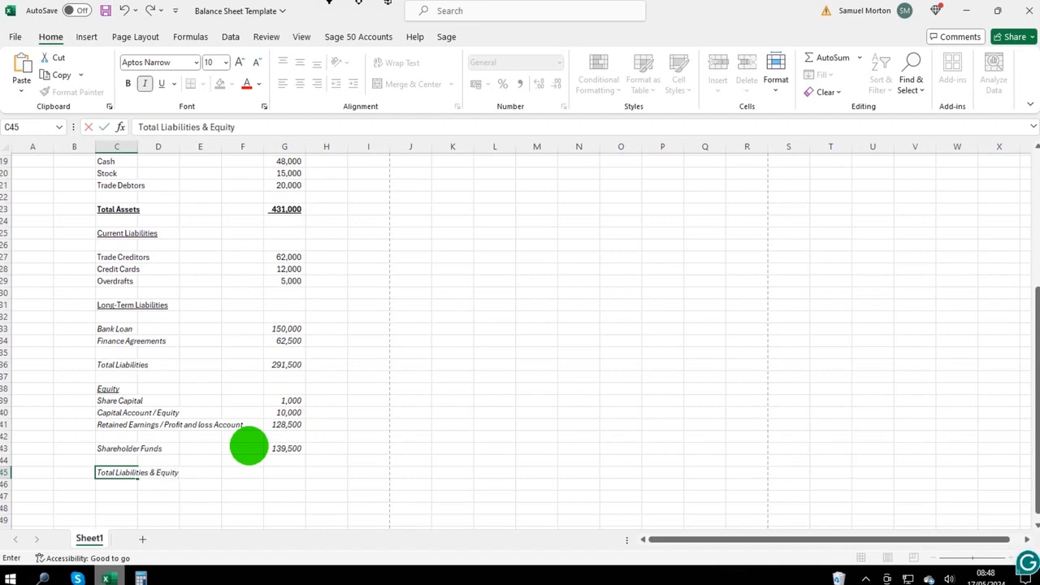
click(174, 471)
Make the Total Liabilities & Equity row from C45 to G45 bold and underlined.
drag(121, 474, 283, 473)
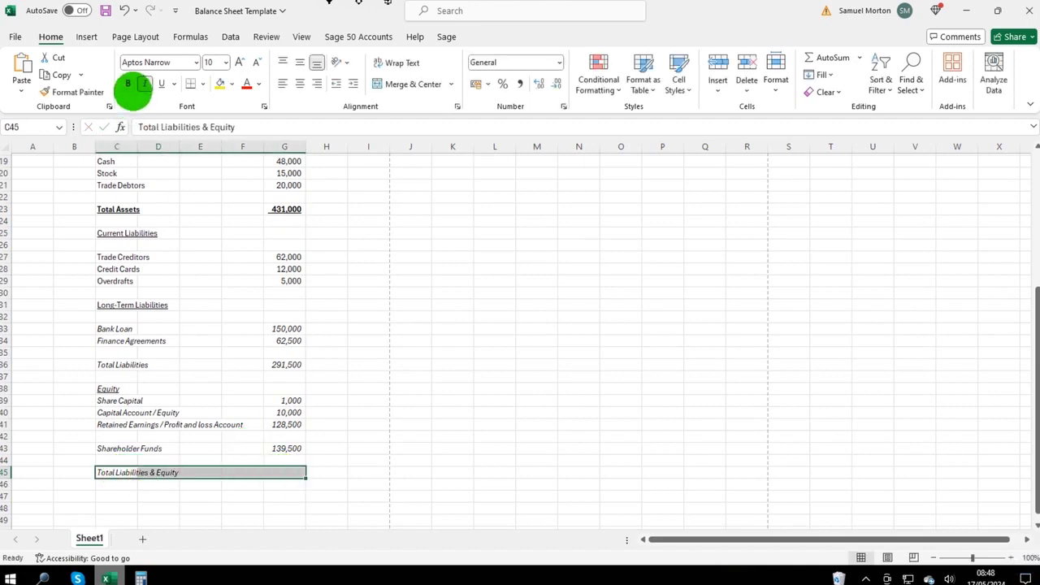
click(127, 84)
click(160, 84)
click(448, 471)
Calculate Total Liabilities & Equity in G45 by adding Total Liabilities and Shareholder Funds with the formula =G36+G43.
click(294, 469)
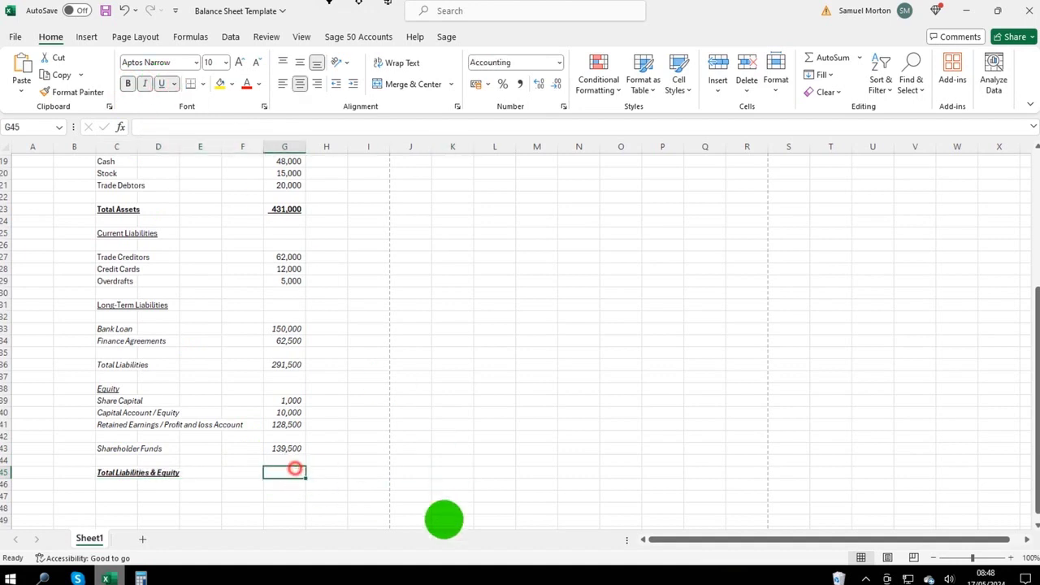
text(=)
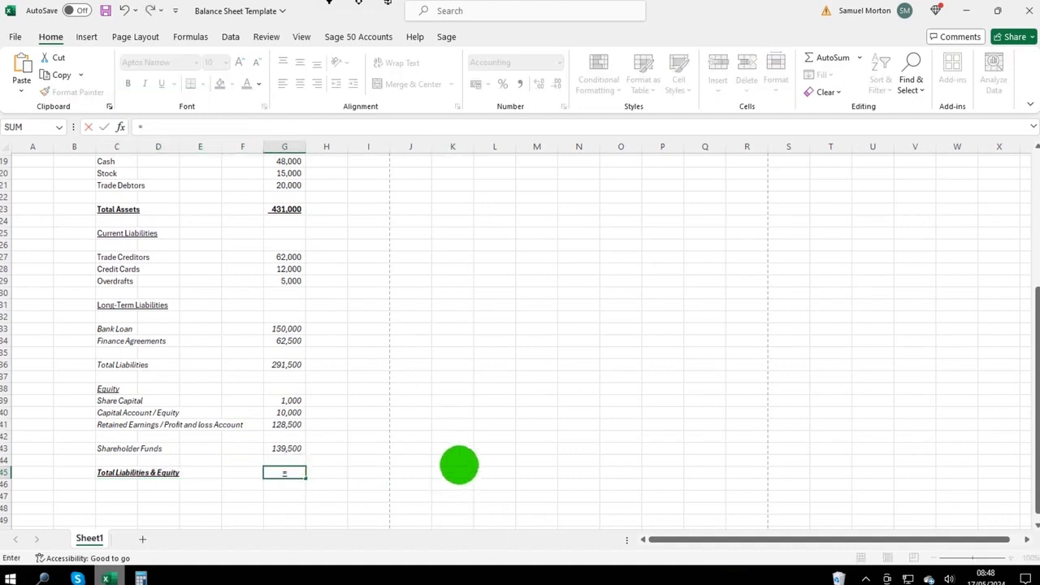
click(295, 364)
text(+)
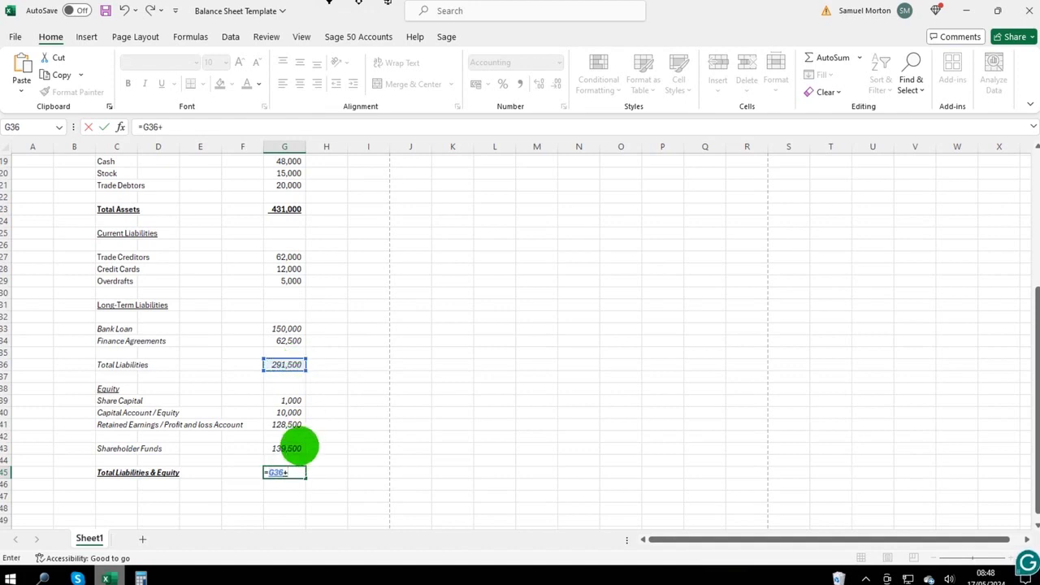
click(296, 447)
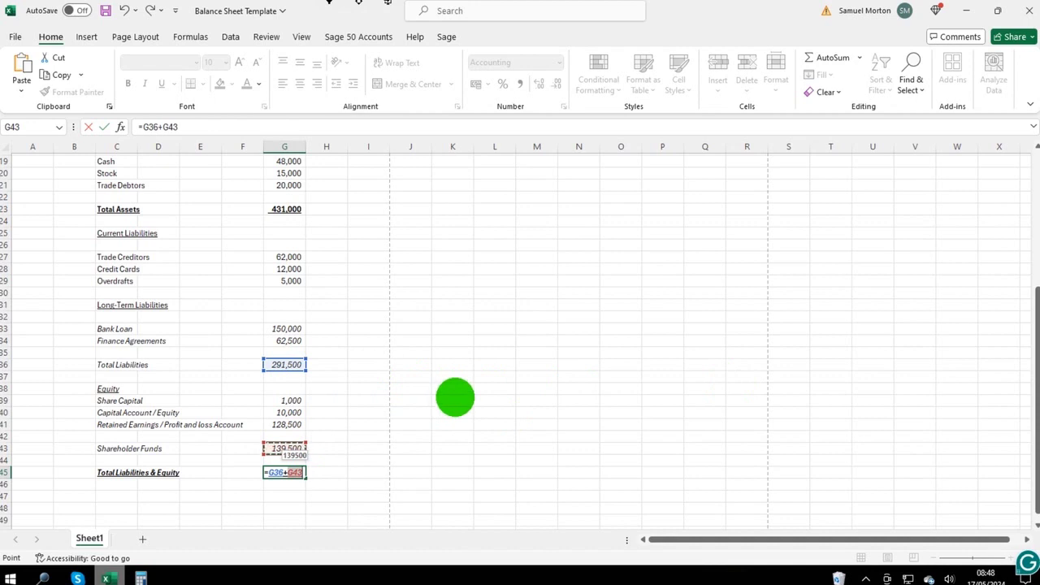
key(Return)
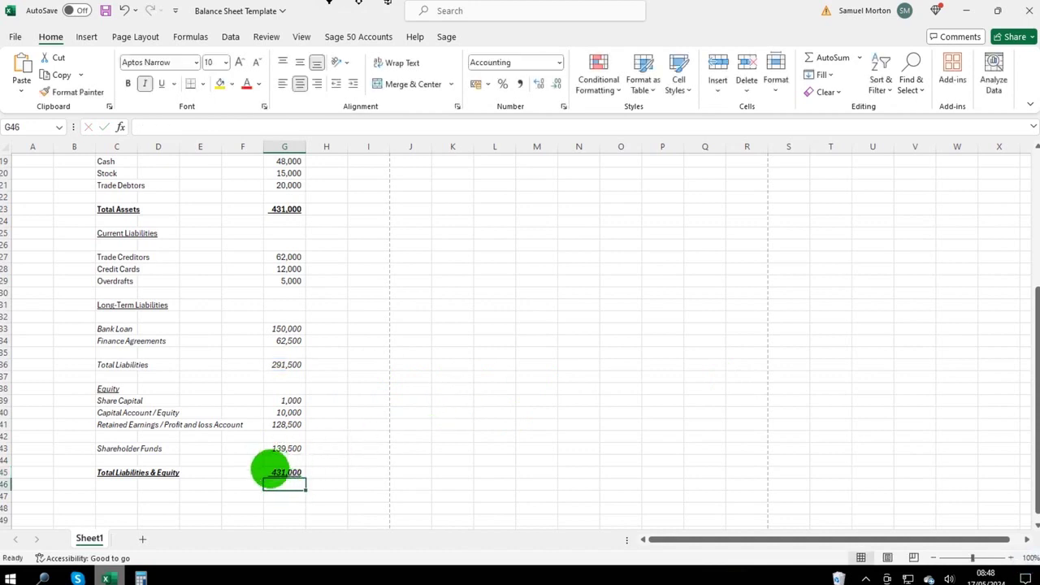
Compare the Total Assets figure in G23 with Total Liabilities & Equity and review the asset lines above it.
click(284, 208)
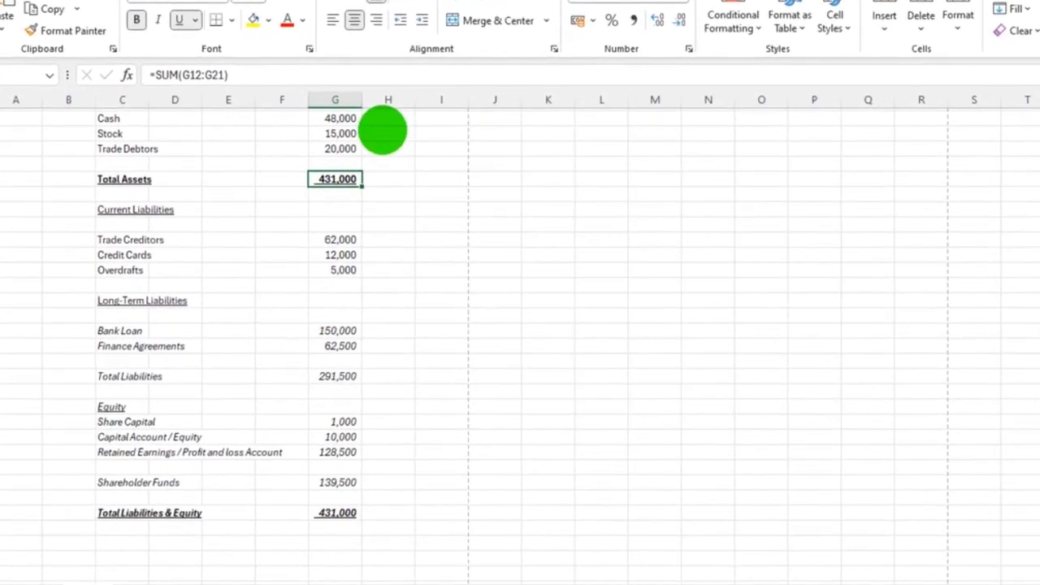
scroll(300, 203, up, 4)
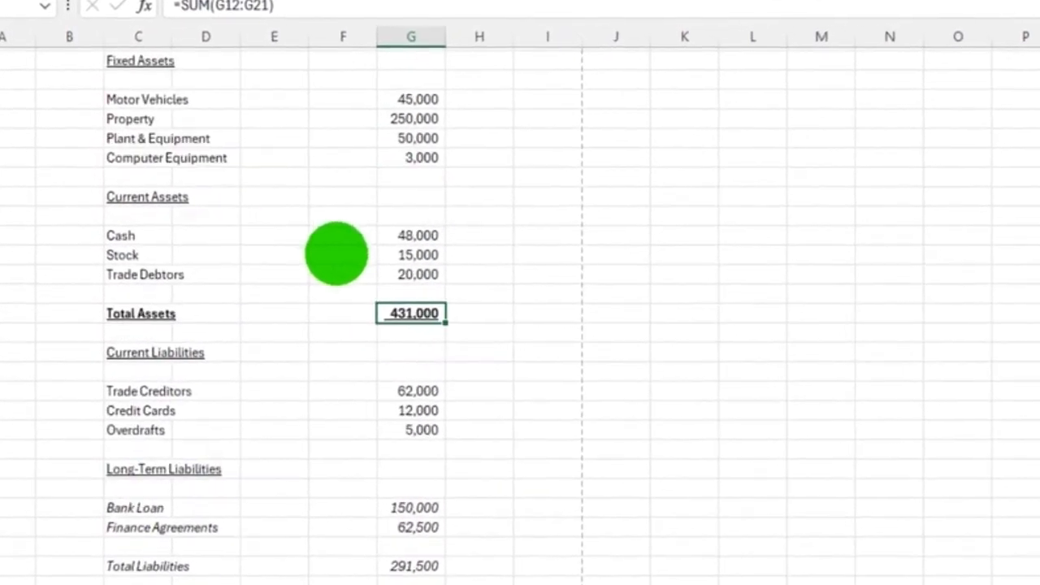
scroll(496, 268, up, 2)
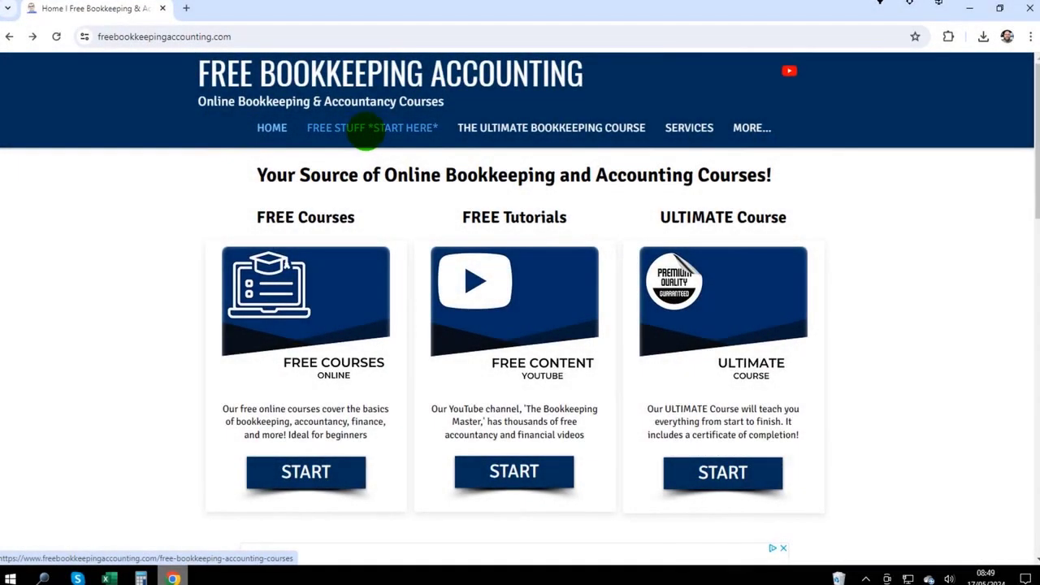
In Chrome, open the free courses page of the Free Bookkeeping Accounting website and go to its Management Accounts course.
click(364, 129)
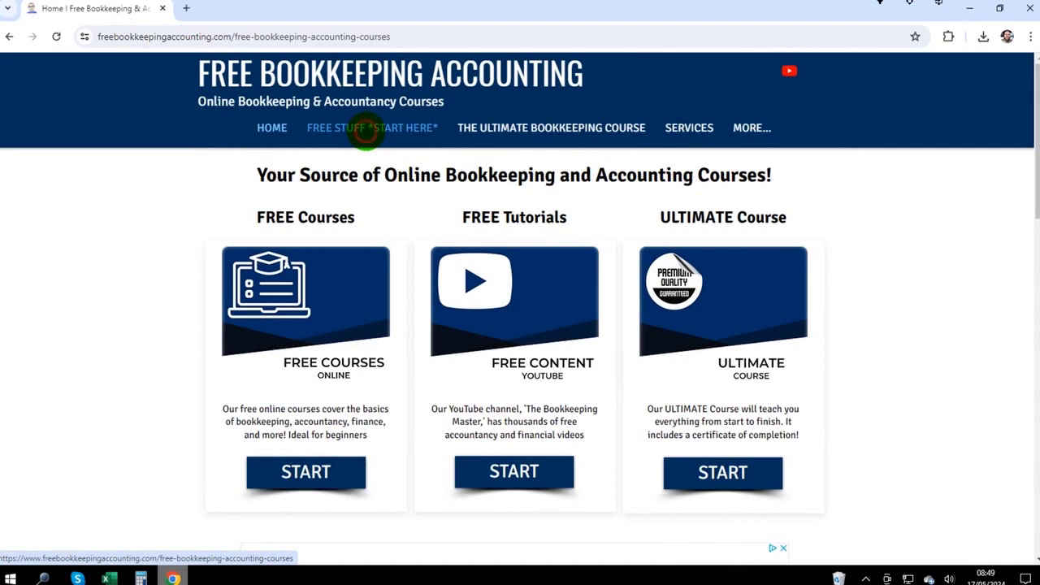
scroll(680, 179, down, 2)
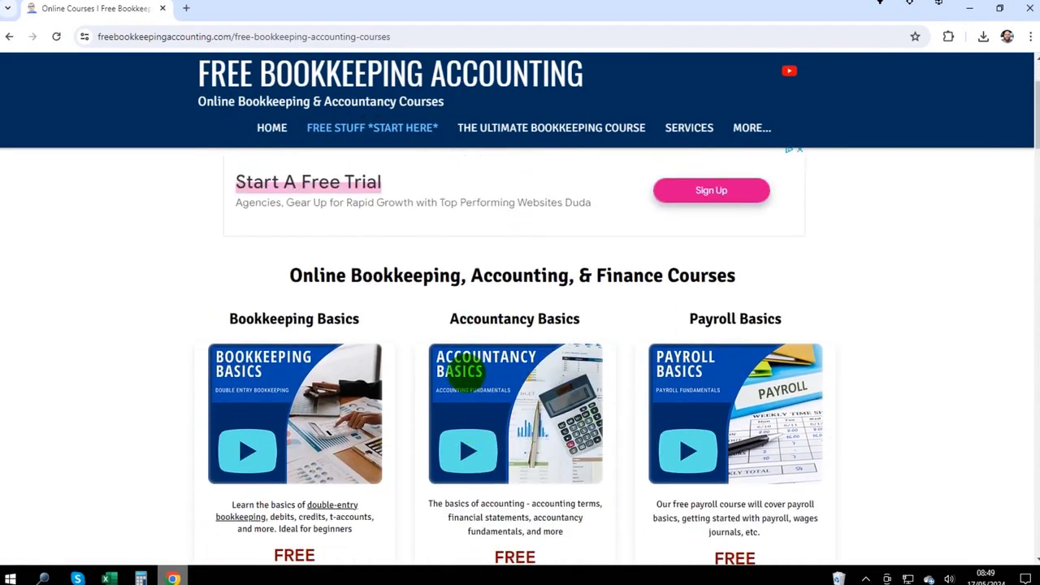
scroll(464, 369, down, 3)
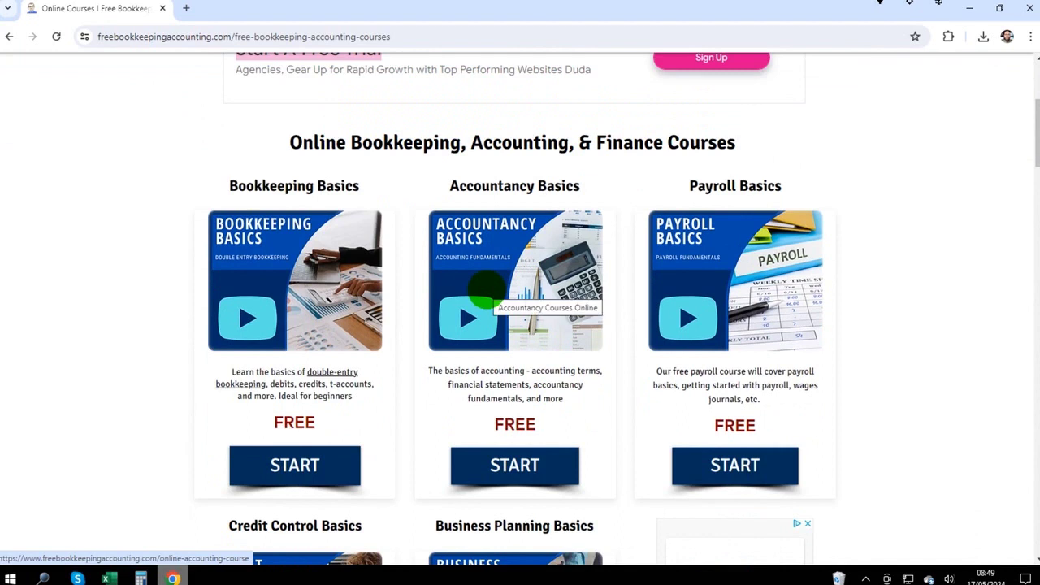
scroll(486, 285, down, 8)
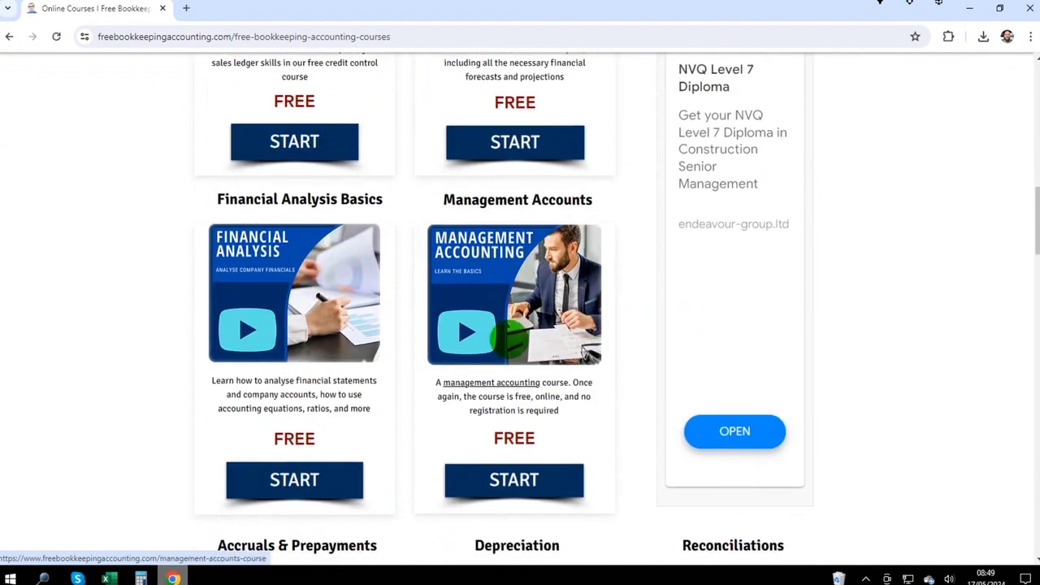
click(551, 258)
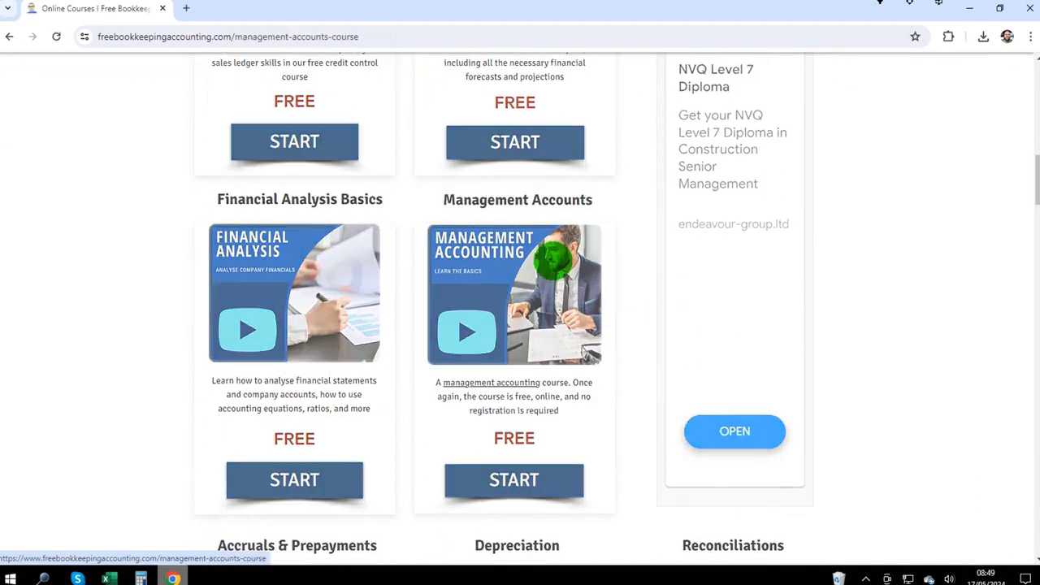
Look through the Management Accounts course page, from the course modules down to the Part 4 balance sheet example and template section.
scroll(439, 261, down, 4)
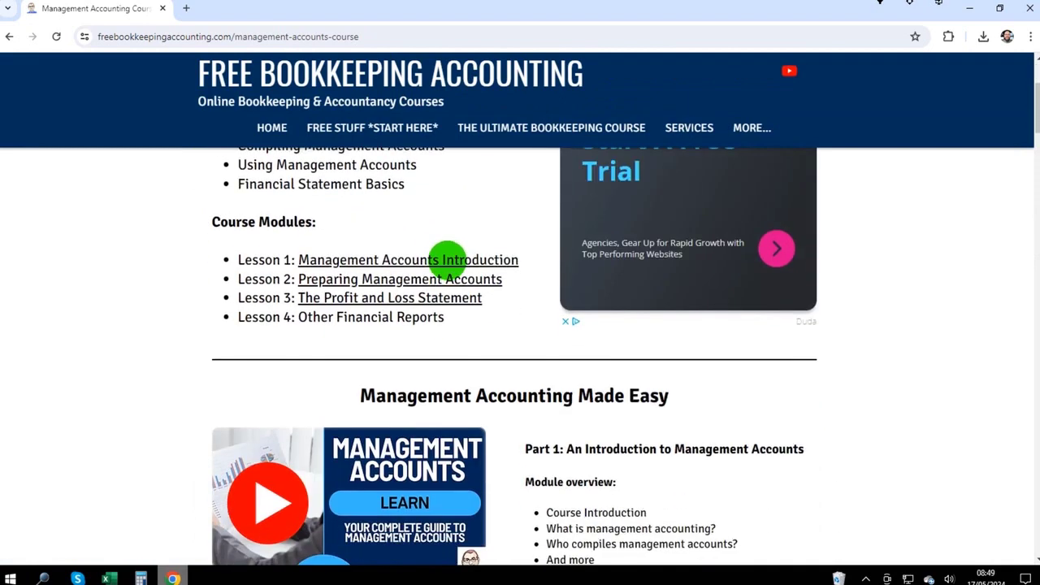
scroll(407, 266, down, 14)
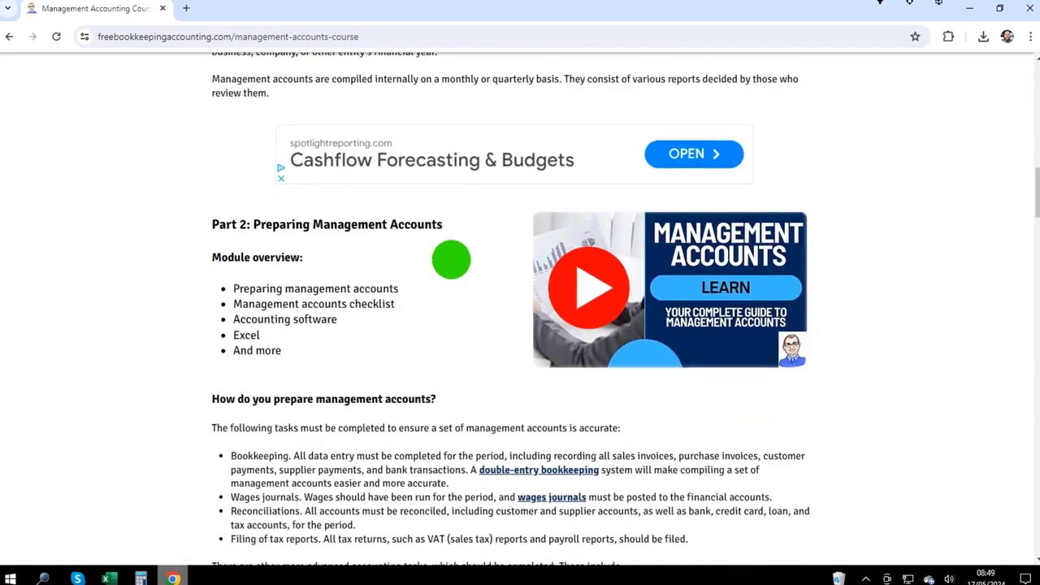
scroll(450, 257, down, 16)
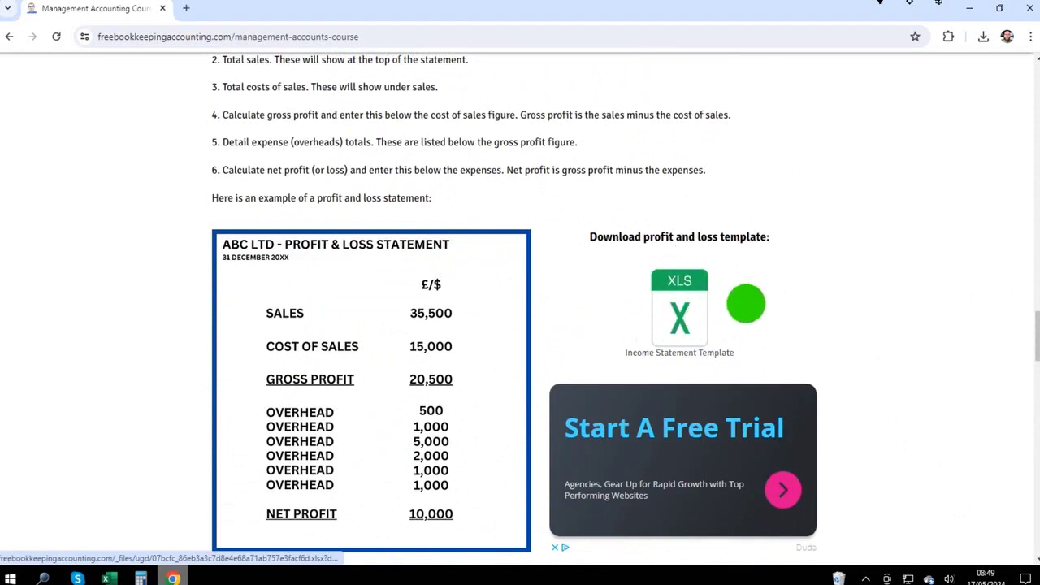
scroll(541, 169, down, 10)
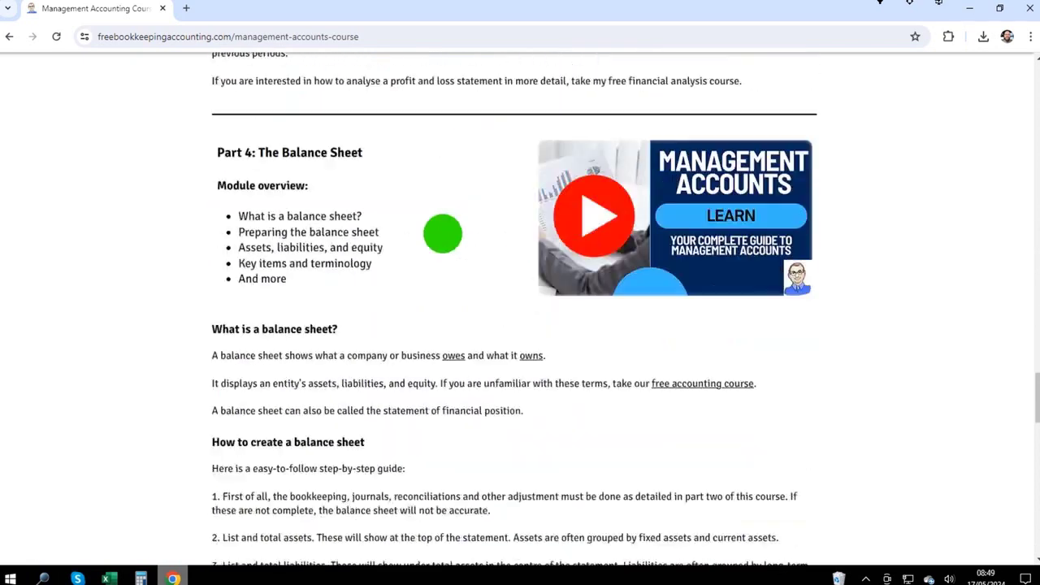
scroll(443, 234, down, 6)
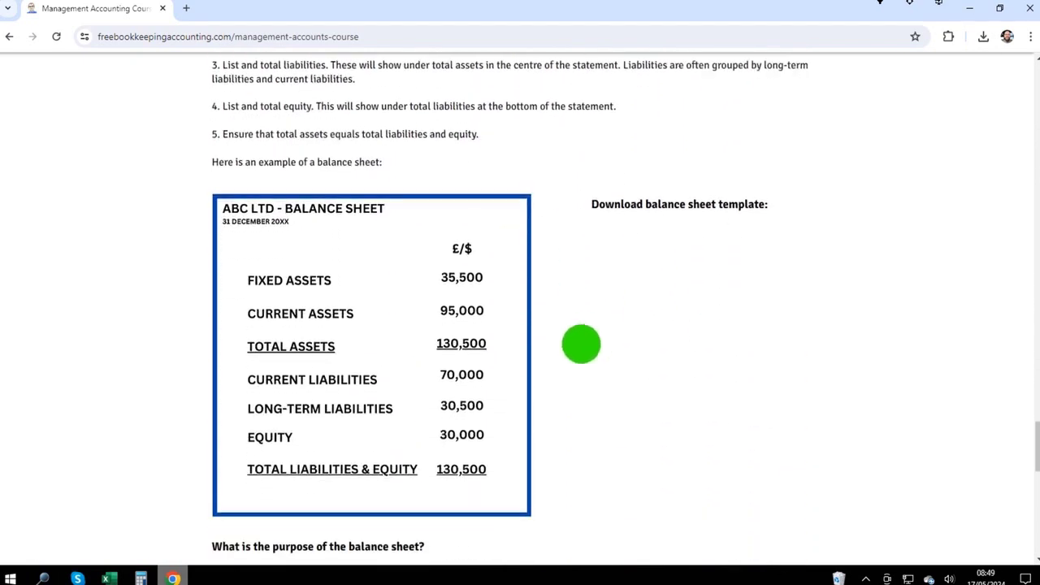
scroll(633, 285, up, 6)
Switch back to Excel and save the Balance Sheet Template workbook.
click(106, 577)
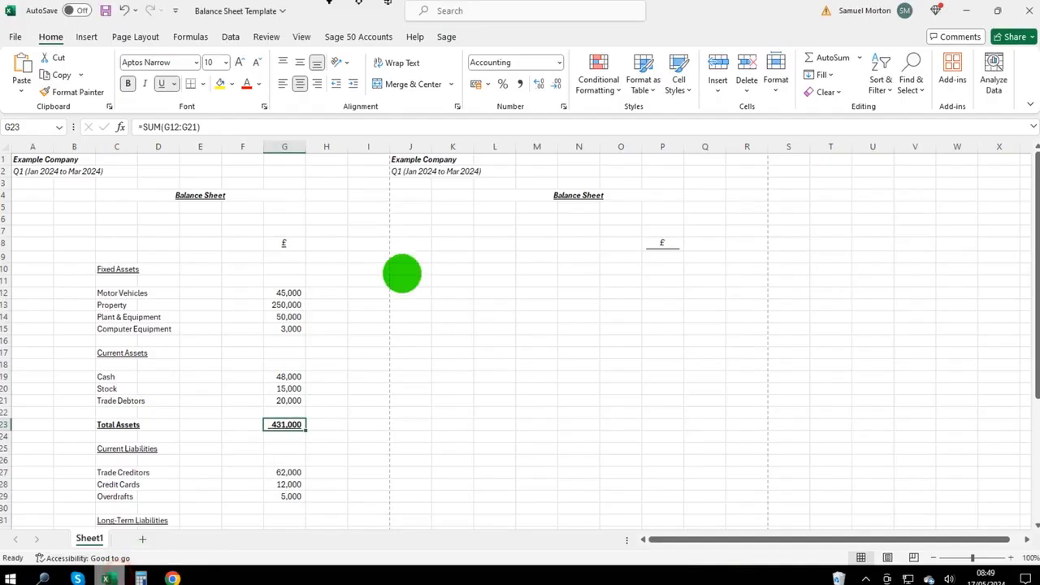
click(447, 376)
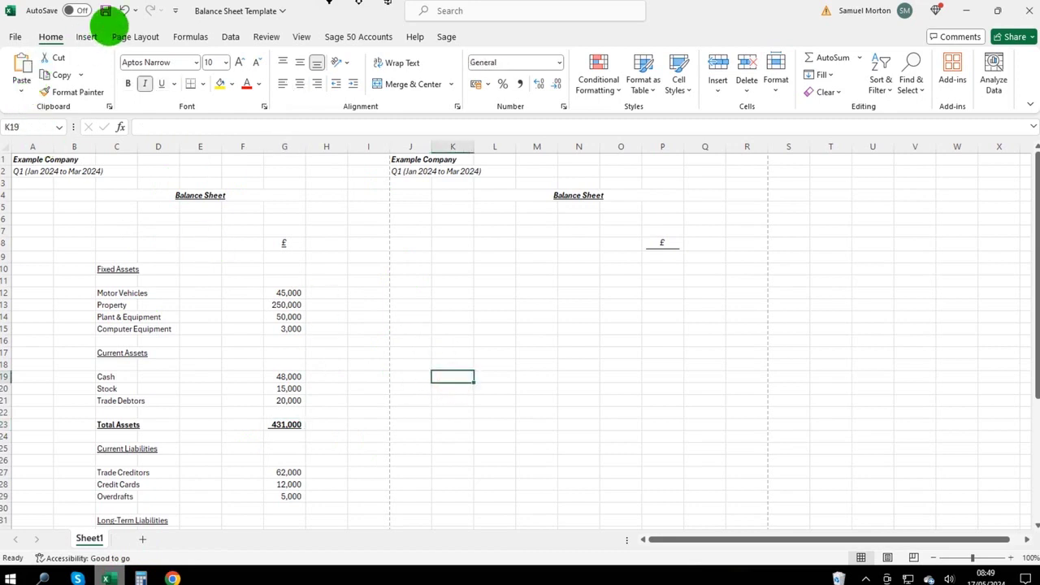
click(105, 10)
click(494, 269)
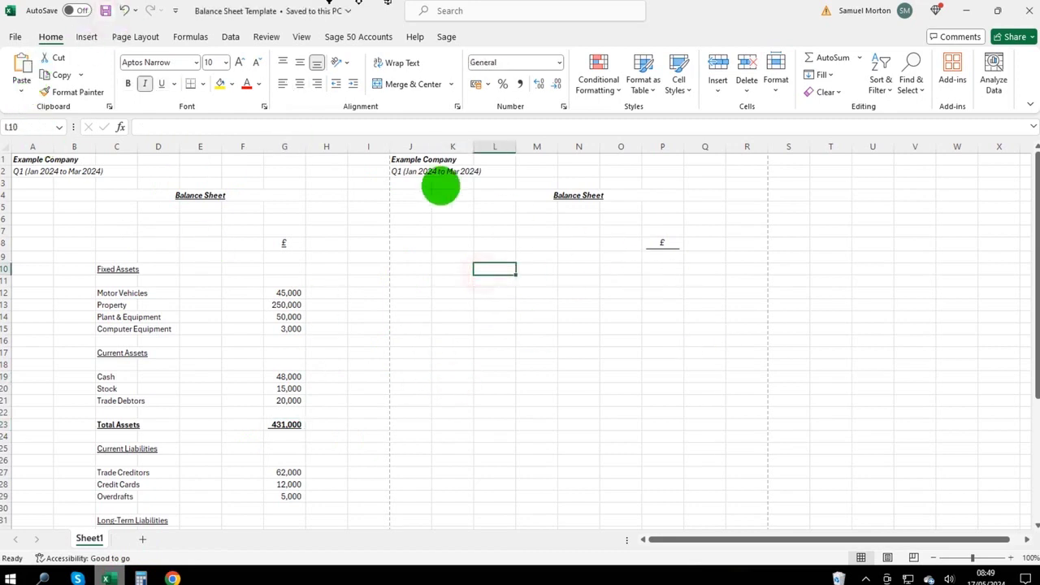
drag(397, 162, 736, 473)
click(562, 340)
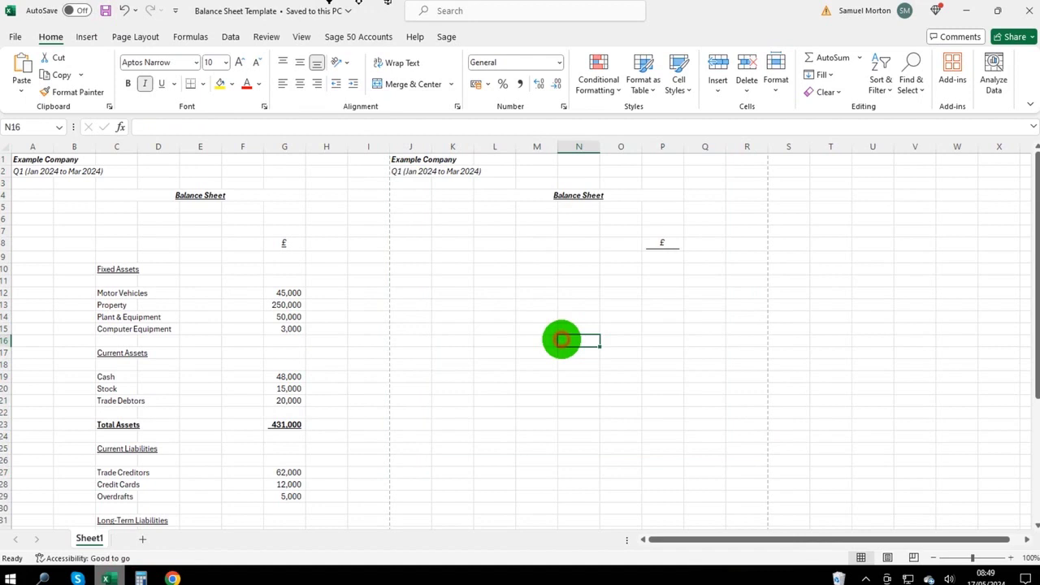
mouse_move(112, 233)
mouse_down()
mouse_move(336, 453)
mouse_move(309, 520)
mouse_up()
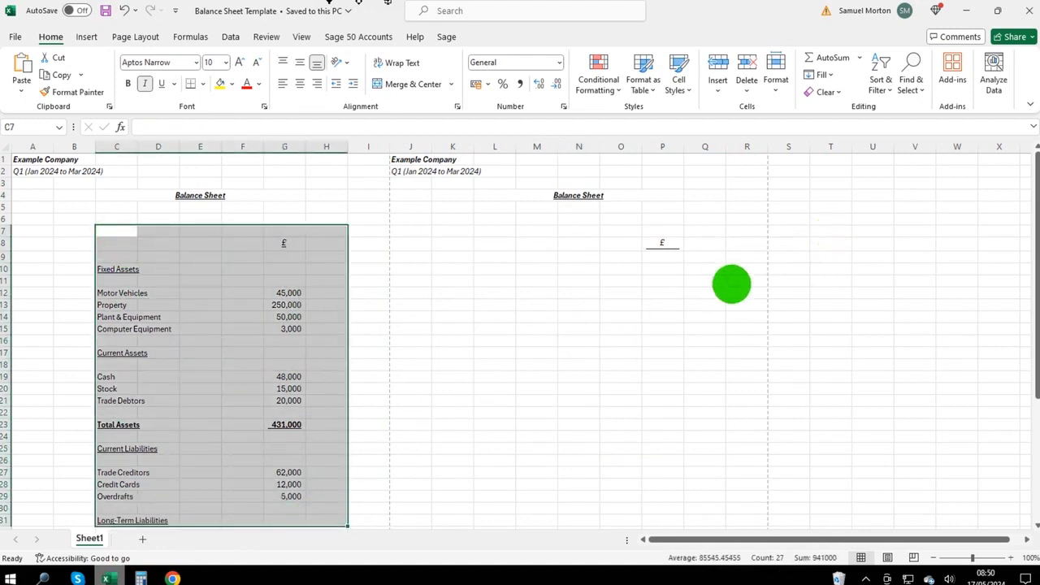
Enter the accounting equation "Assets = Liabilities + Equity" as a text note in cell T6.
click(827, 220)
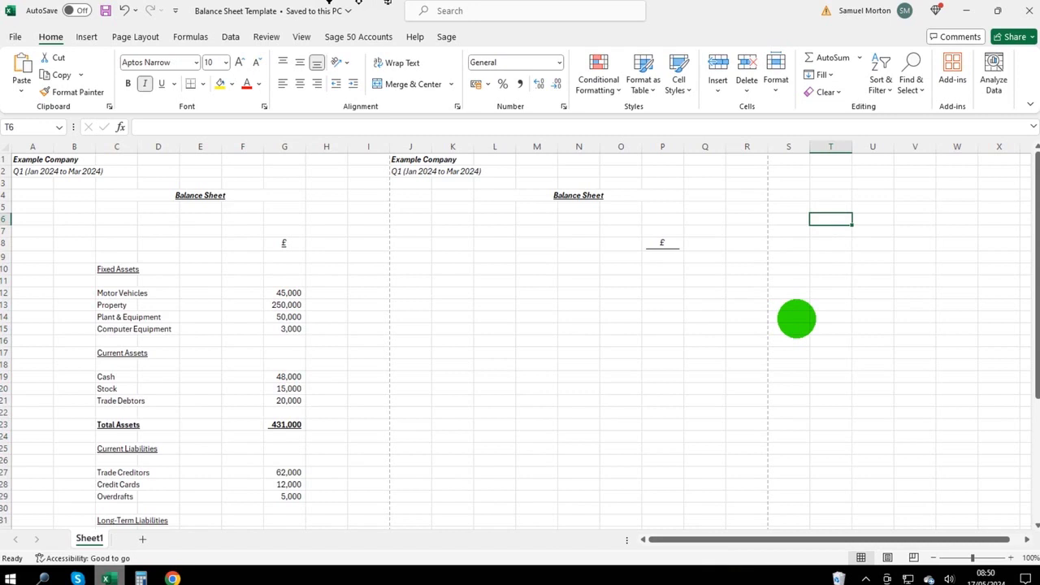
text(Ass)
key(BackSpace)
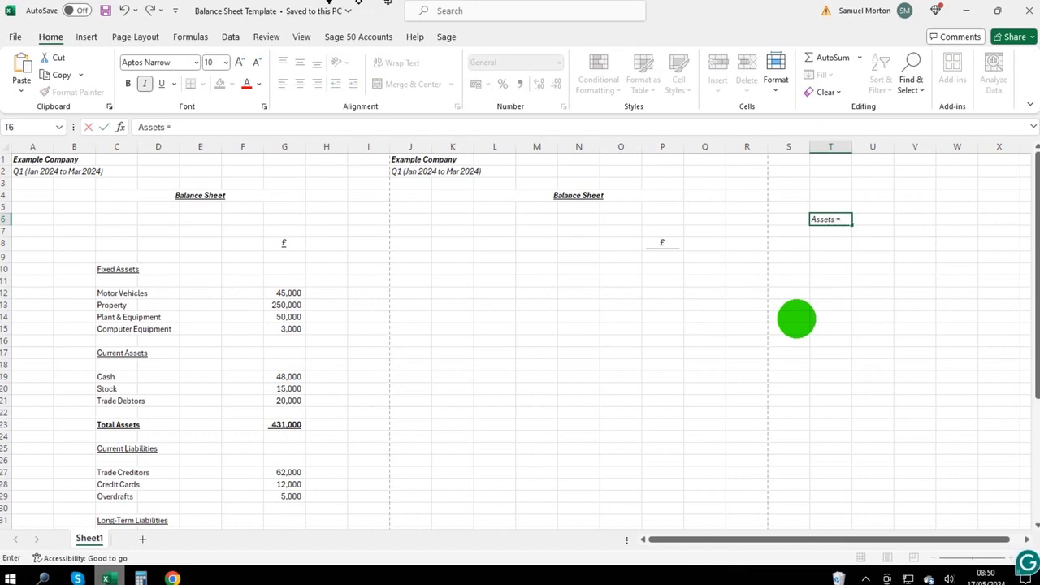
text(sets = Liabilities)
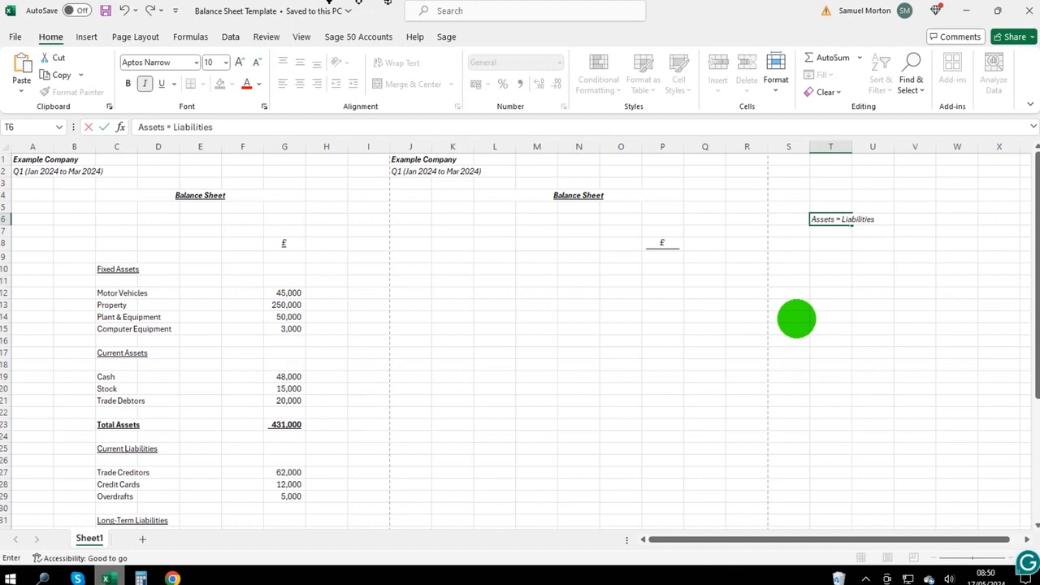
text( + Equity)
key(Return)
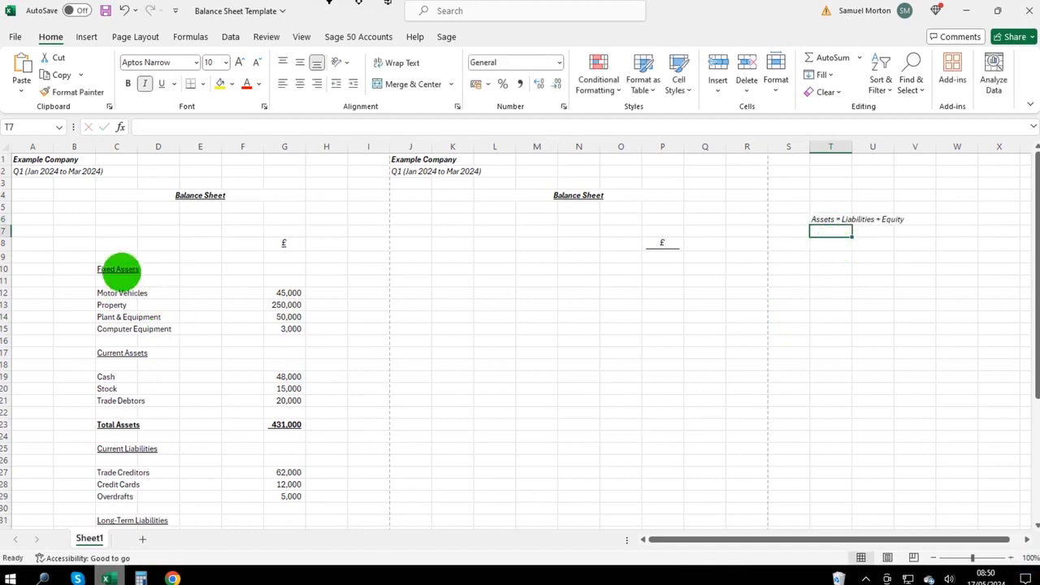
Review the assets block C10:G23 and the liabilities and equity lines below it against the accounting equation in T6.
scroll(158, 382, down, 1)
drag(114, 233, 283, 383)
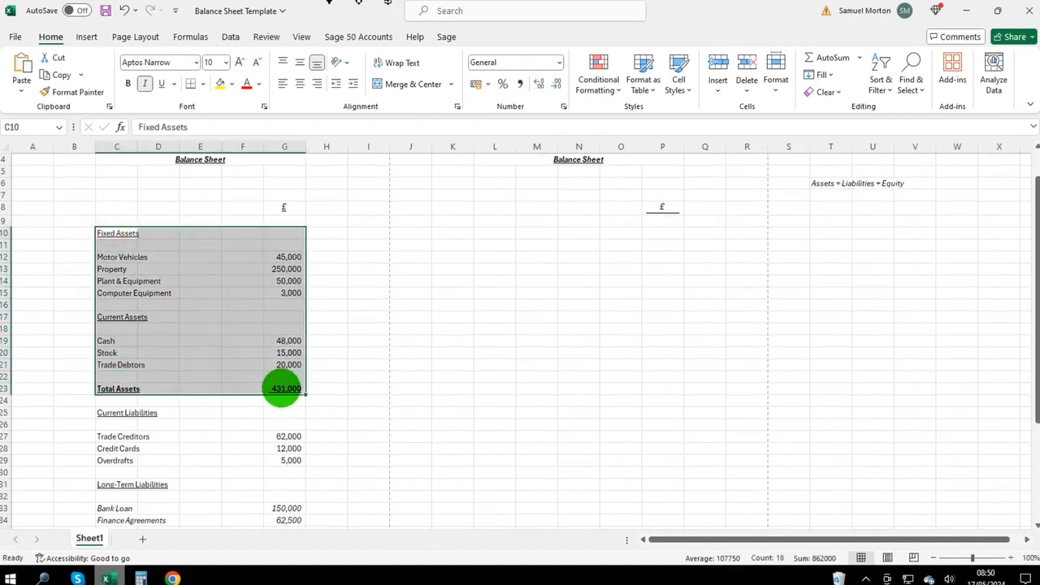
scroll(243, 366, down, 4)
drag(114, 271, 279, 467)
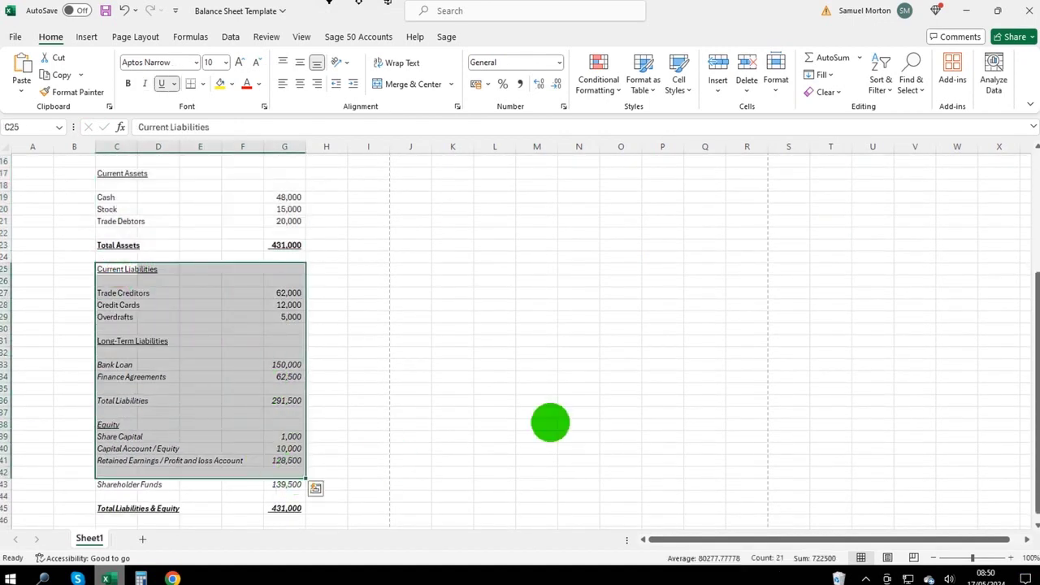
scroll(813, 398, up, 5)
click(845, 218)
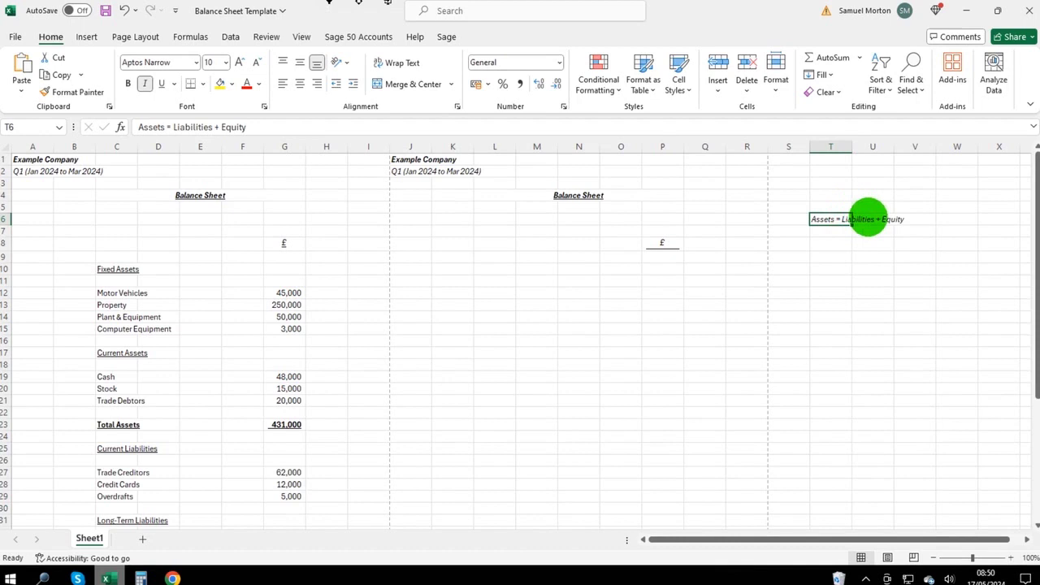
click(875, 218)
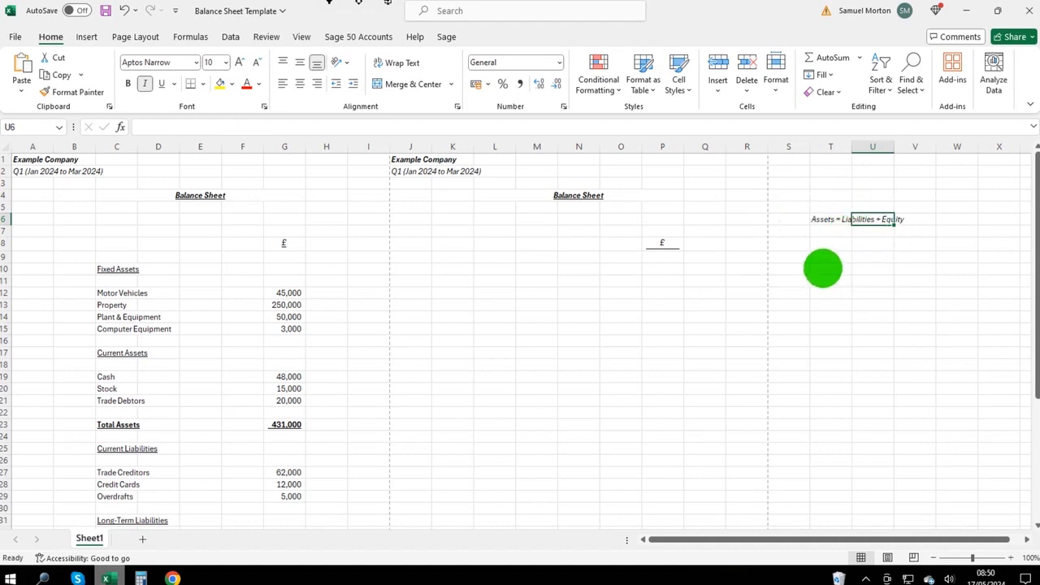
Enter the alternative equation "Assets - Liabilities = Equity" as a text note in cell T8.
click(835, 243)
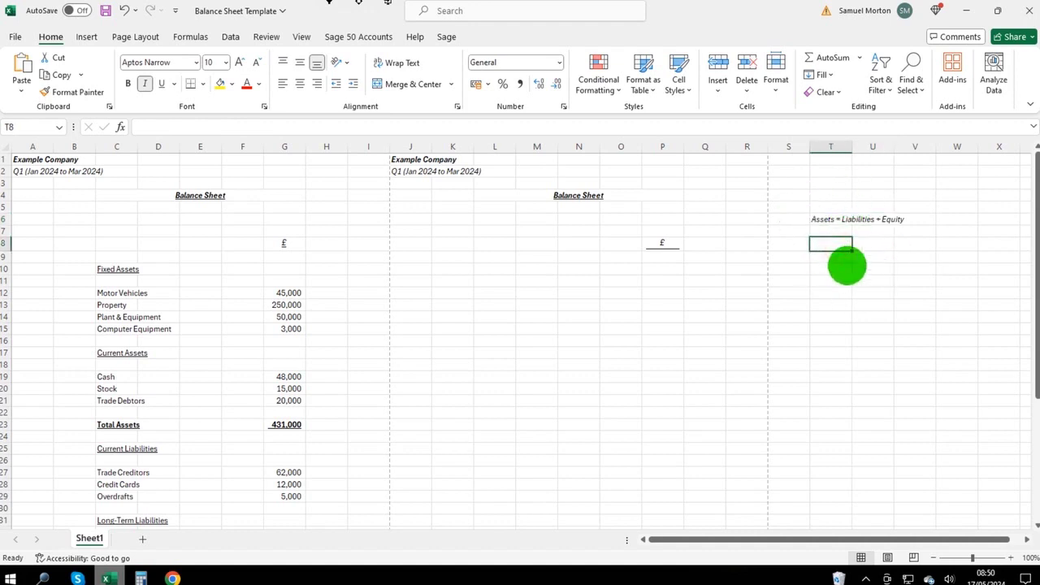
text(Assets - Liabilities = E)
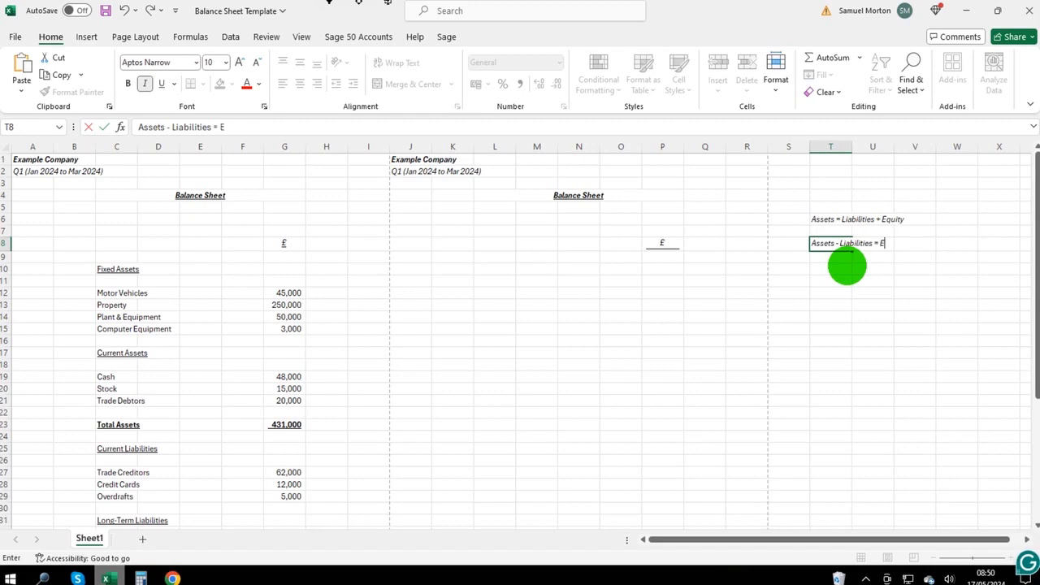
text(y)
key(Return)
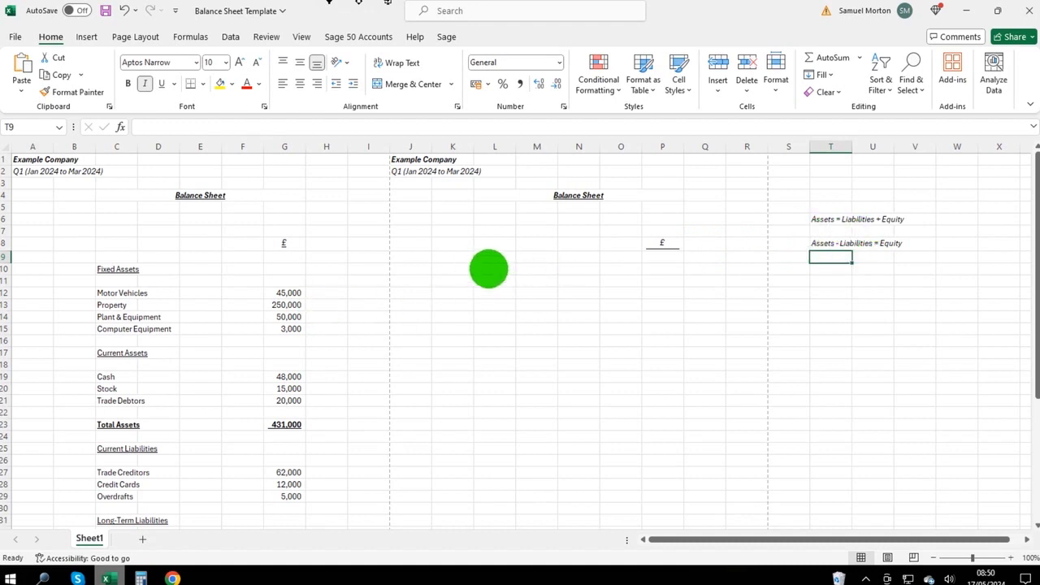
Examine the empty areas in columns L to P of the second balance sheet, comparing them with the sections of the completed one.
drag(490, 269, 672, 316)
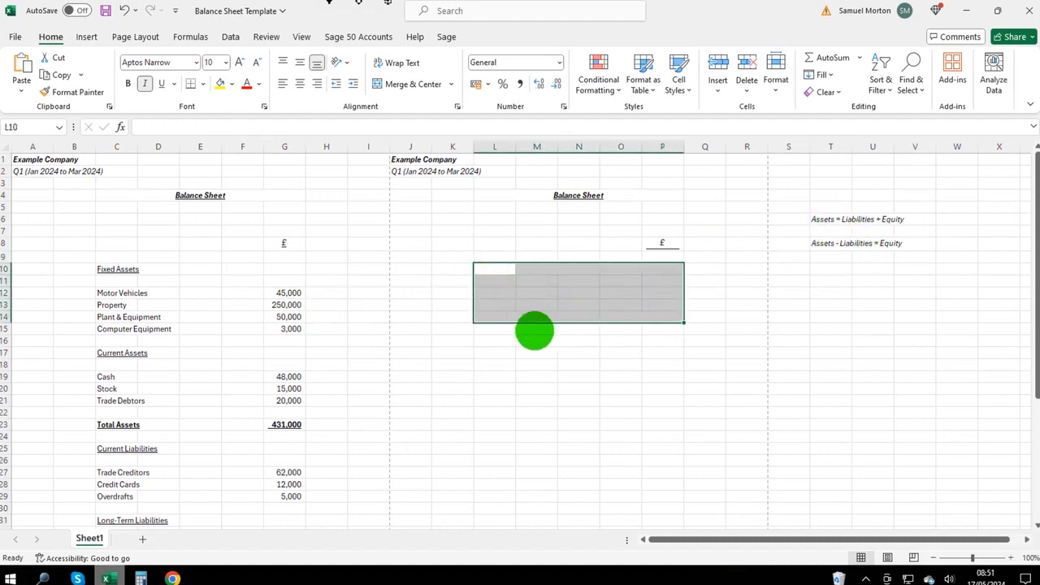
drag(490, 342, 678, 390)
scroll(677, 378, down, 1)
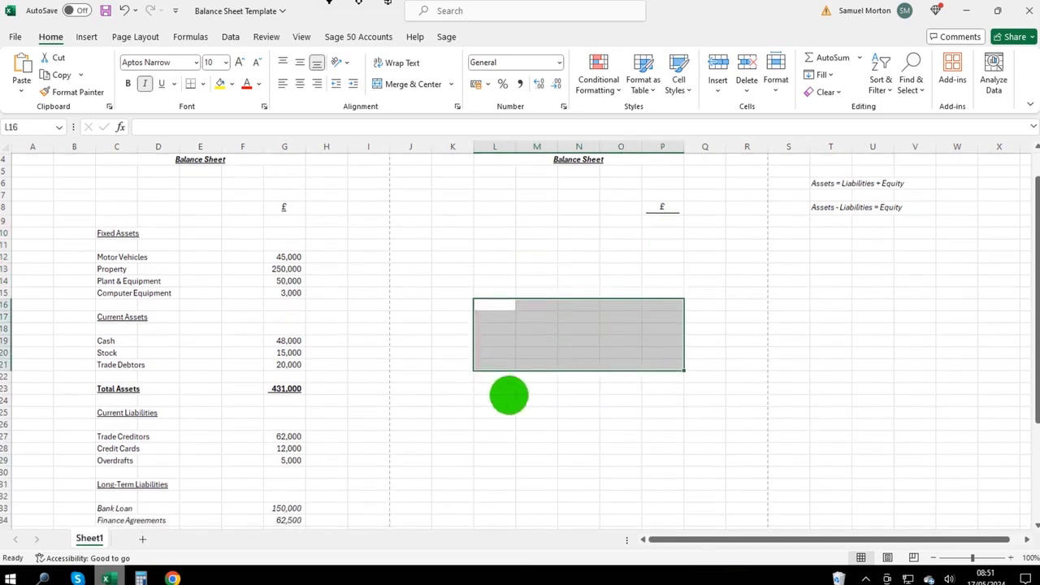
drag(492, 388, 664, 389)
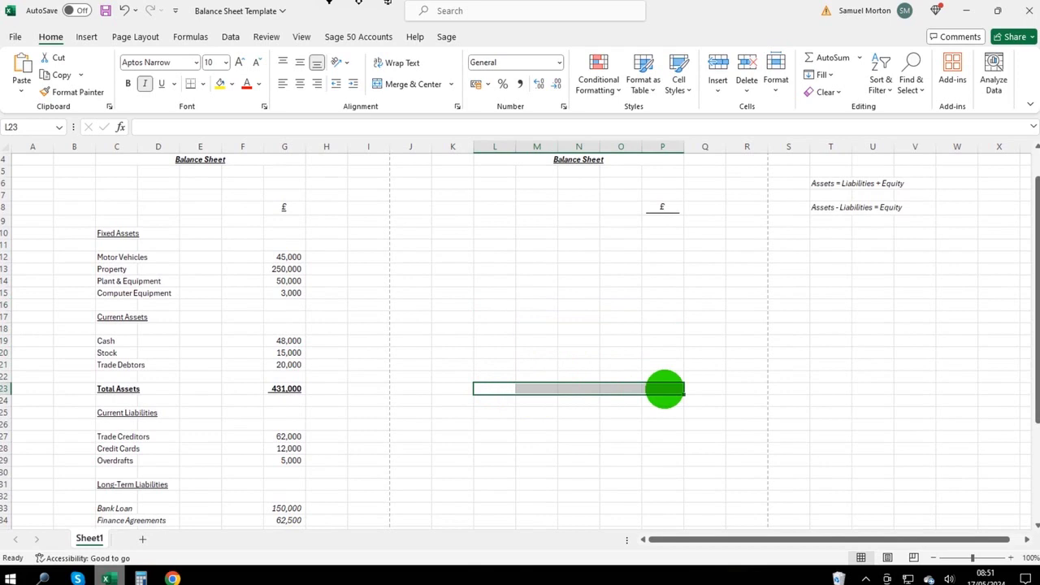
scroll(665, 388, down, 3)
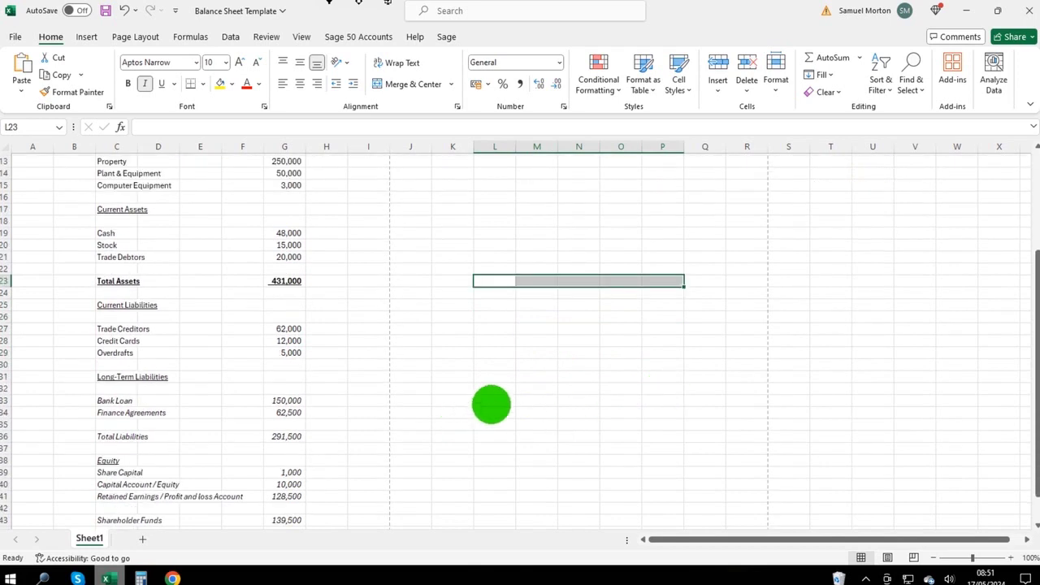
drag(487, 401, 661, 389)
scroll(661, 390, up, 2)
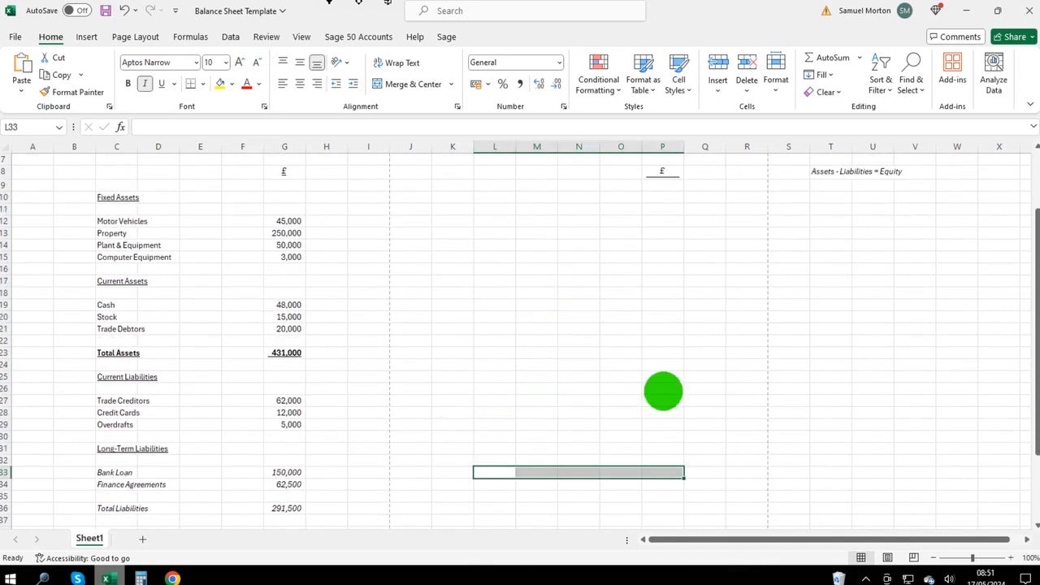
click(651, 356)
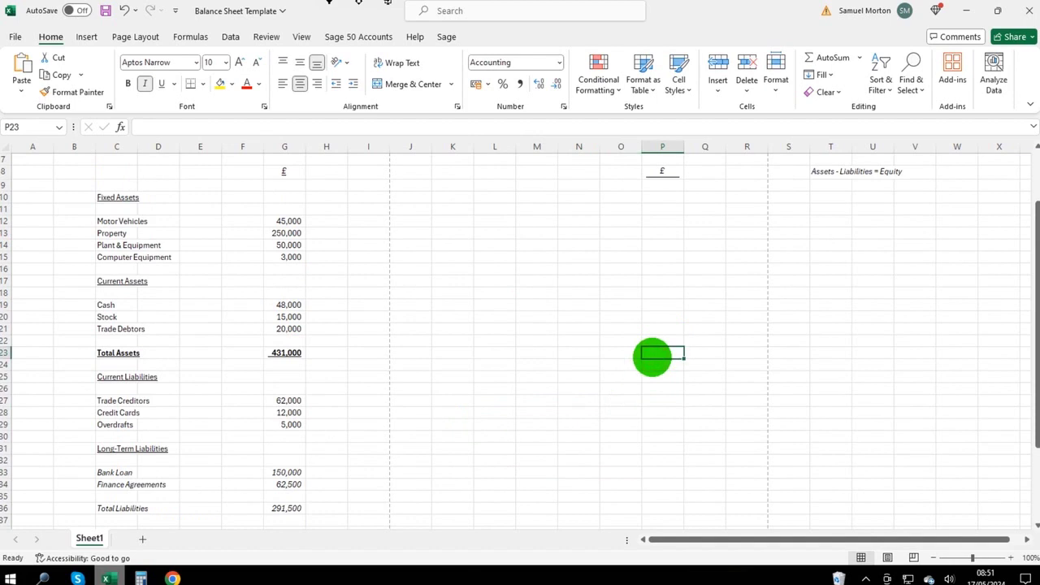
scroll(607, 341, up, 1)
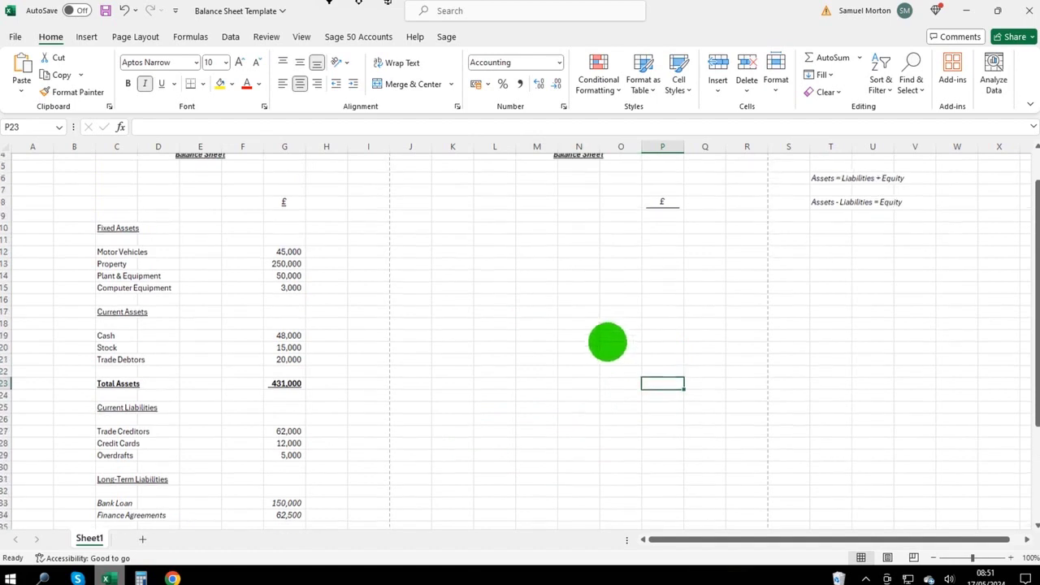
Copy the completed balance sheet body C10:G45 and paste it into the second layout starting at L10.
drag(106, 228, 283, 481)
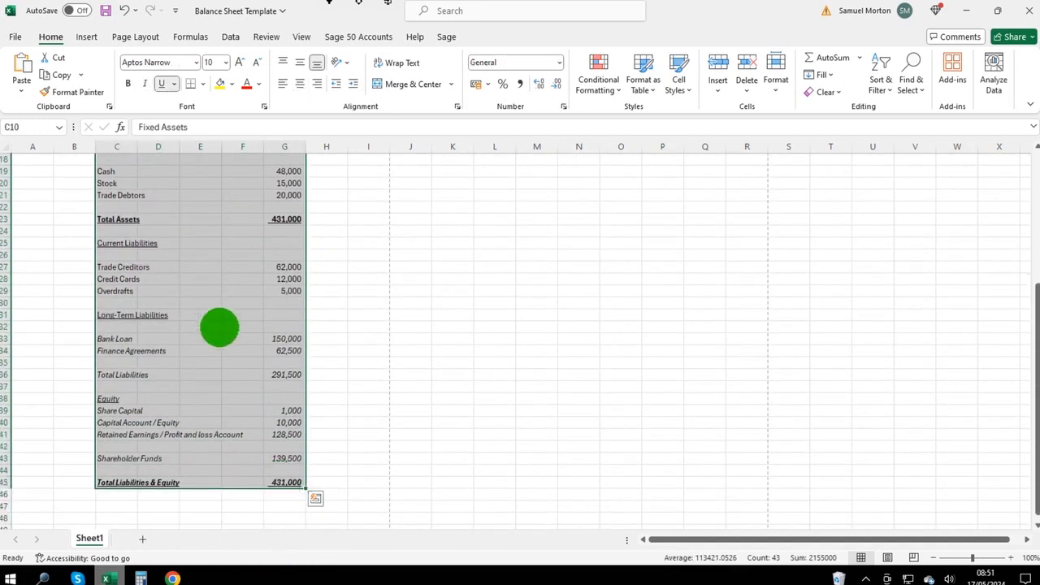
right_click(205, 294)
click(242, 159)
scroll(481, 281, up, 6)
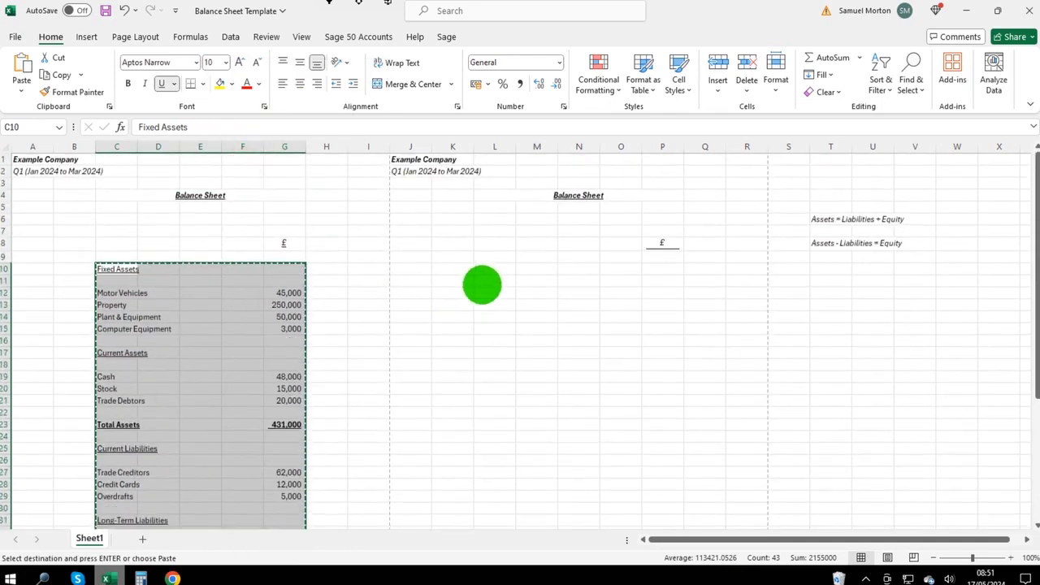
click(463, 273)
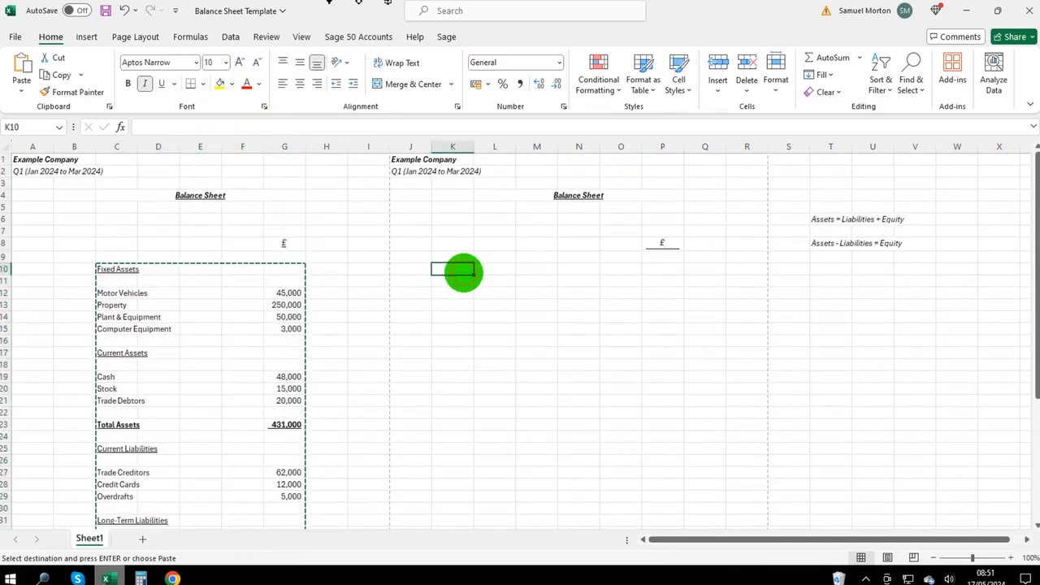
click(485, 272)
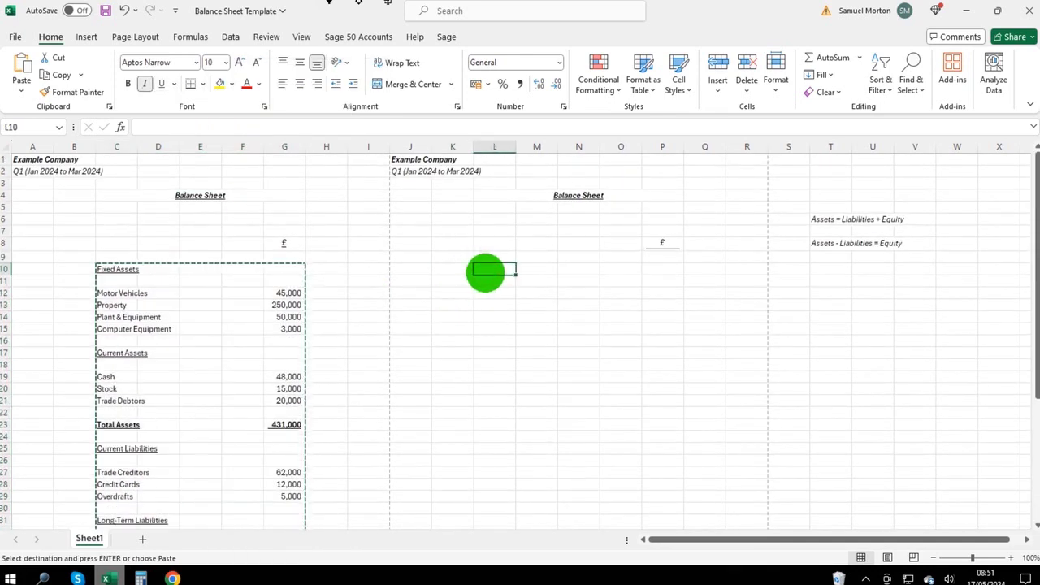
key(ctrl+v)
click(575, 340)
scroll(572, 350, down, 2)
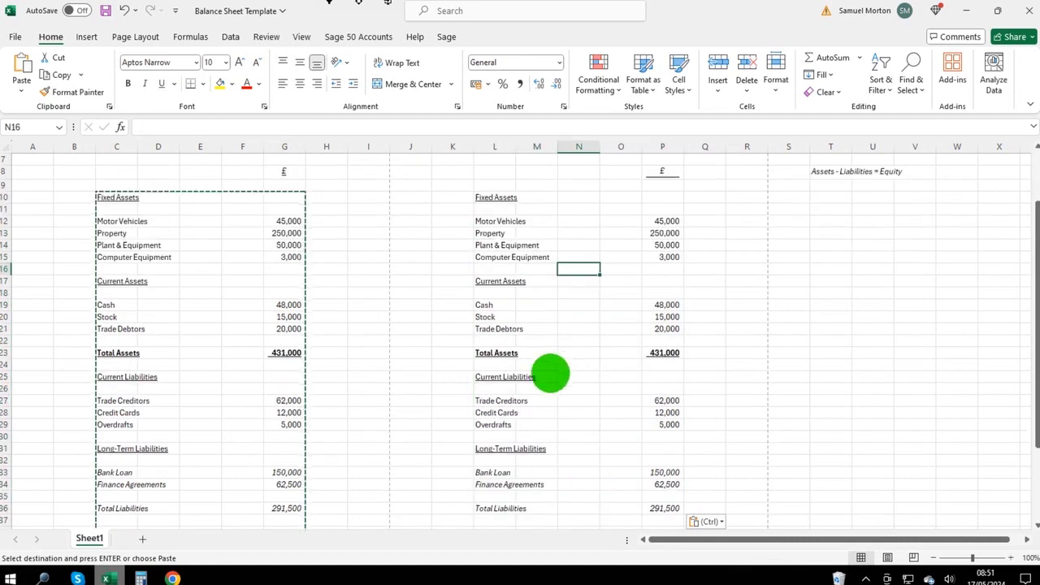
Remove the bold and underline formatting from the Total Assets row L23:P23 in the second balance sheet.
drag(477, 352, 662, 355)
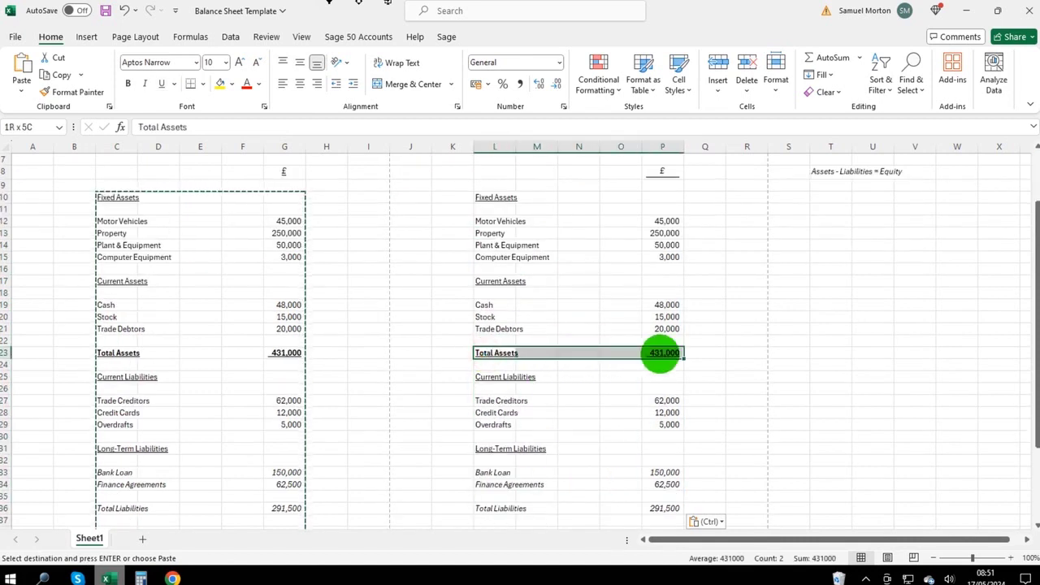
click(128, 84)
click(162, 84)
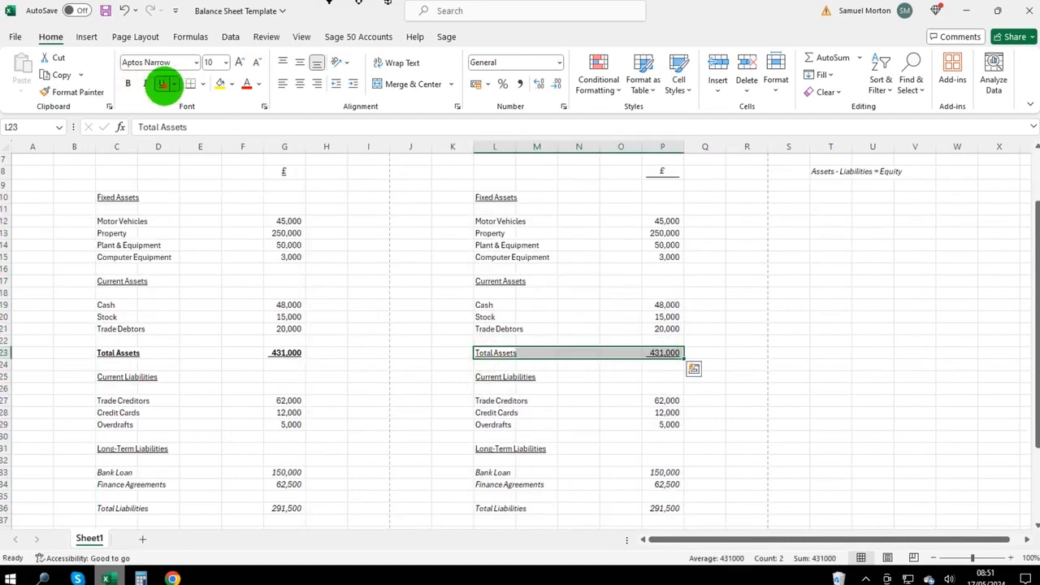
Insert two blank cell rows across L37:P38 above the Equity heading in the second balance sheet, shifting cells down.
click(570, 436)
scroll(569, 381, down, 1)
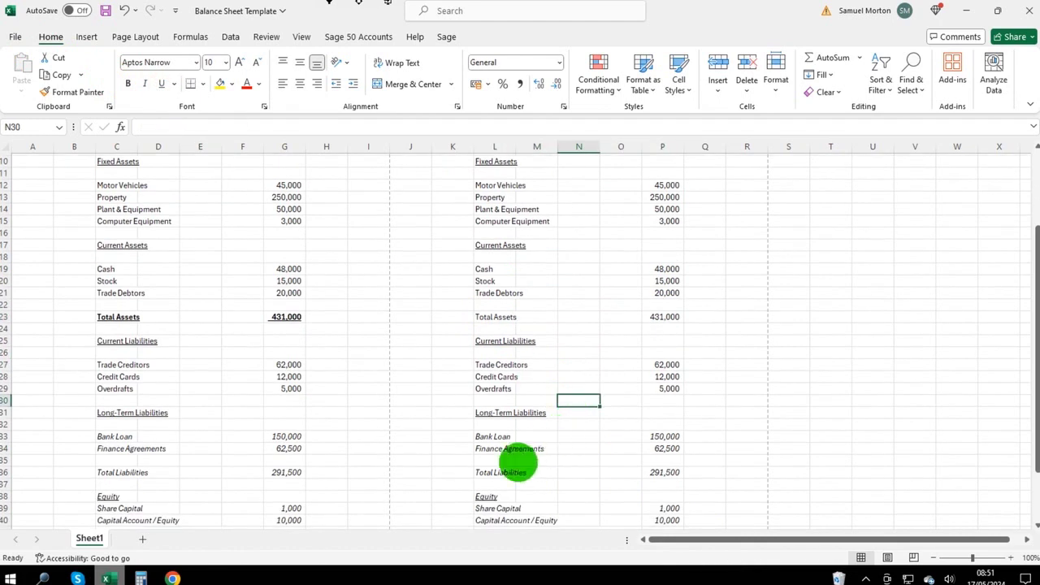
click(490, 474)
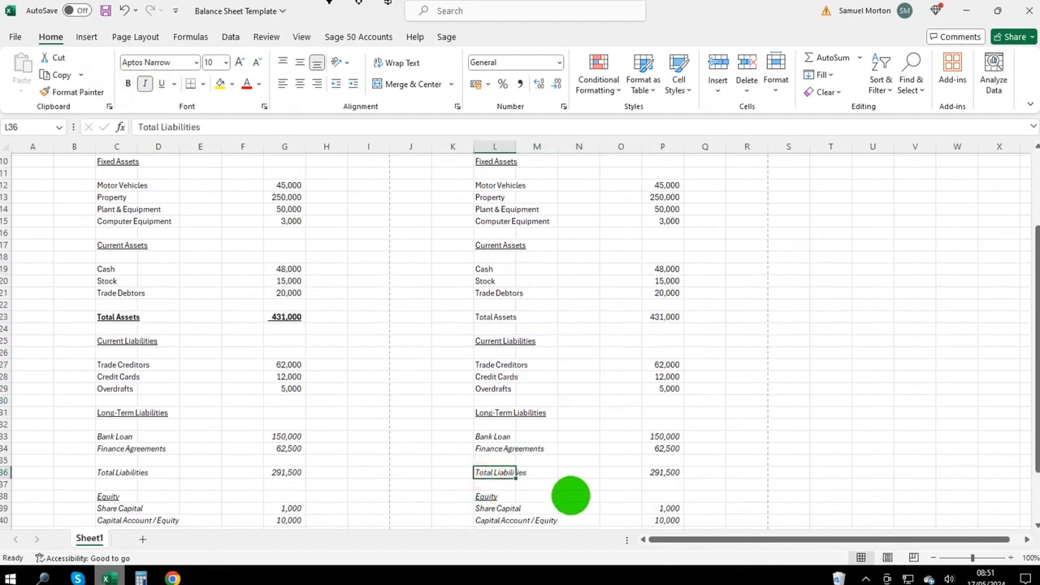
scroll(514, 438, down, 4)
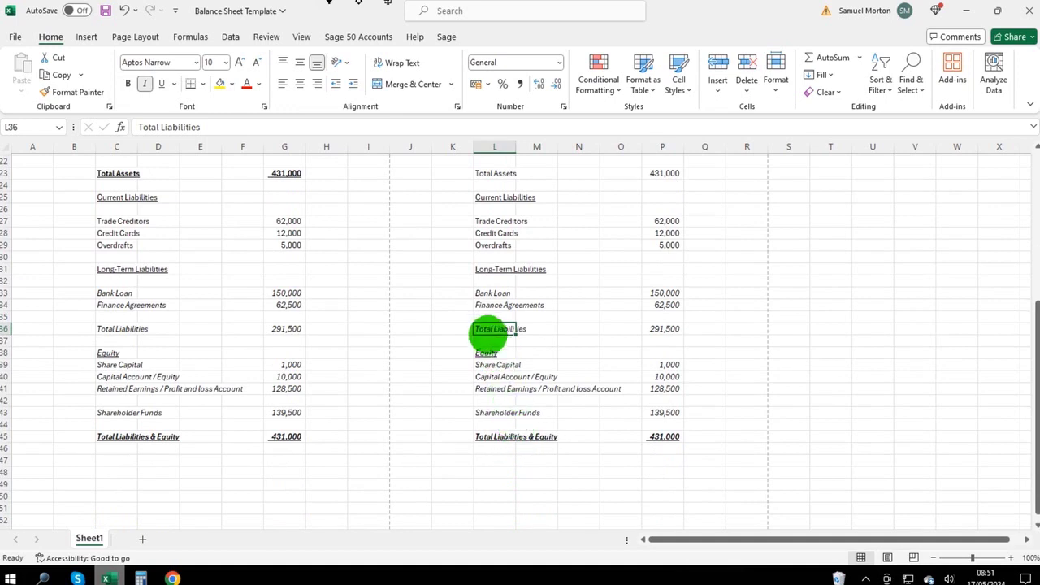
drag(487, 339, 670, 341)
right_click(670, 342)
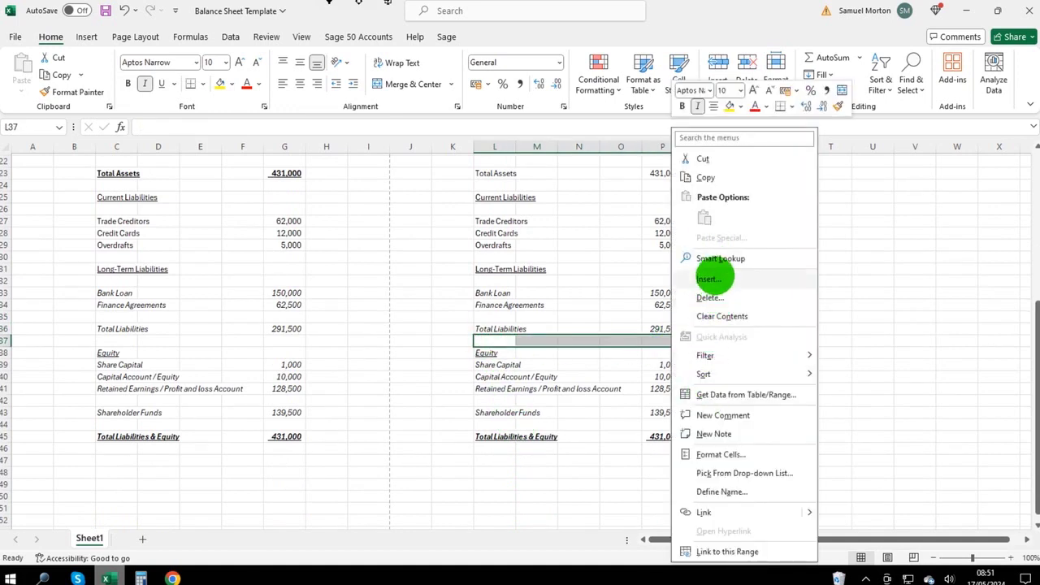
click(710, 279)
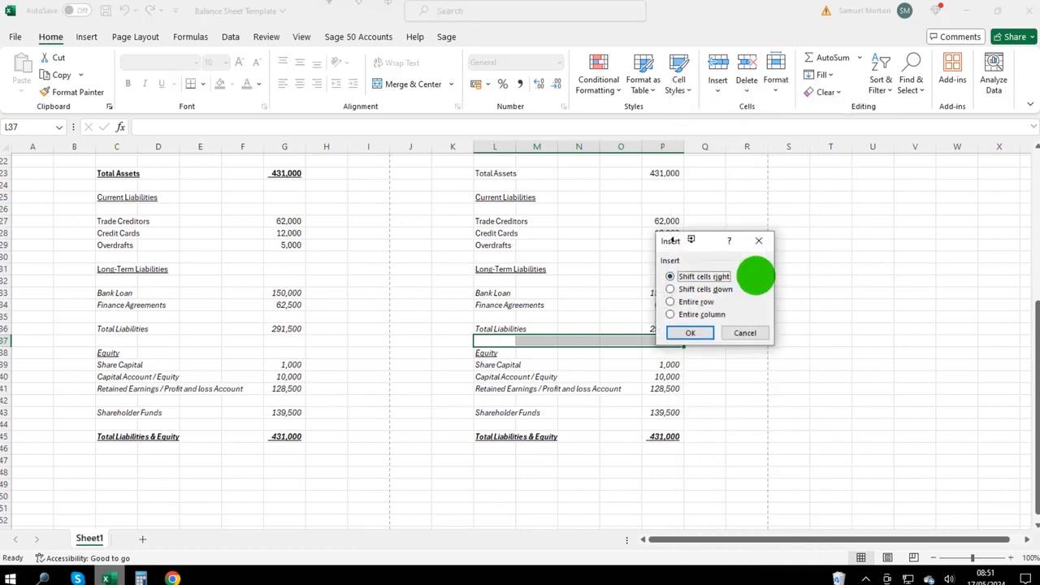
click(703, 289)
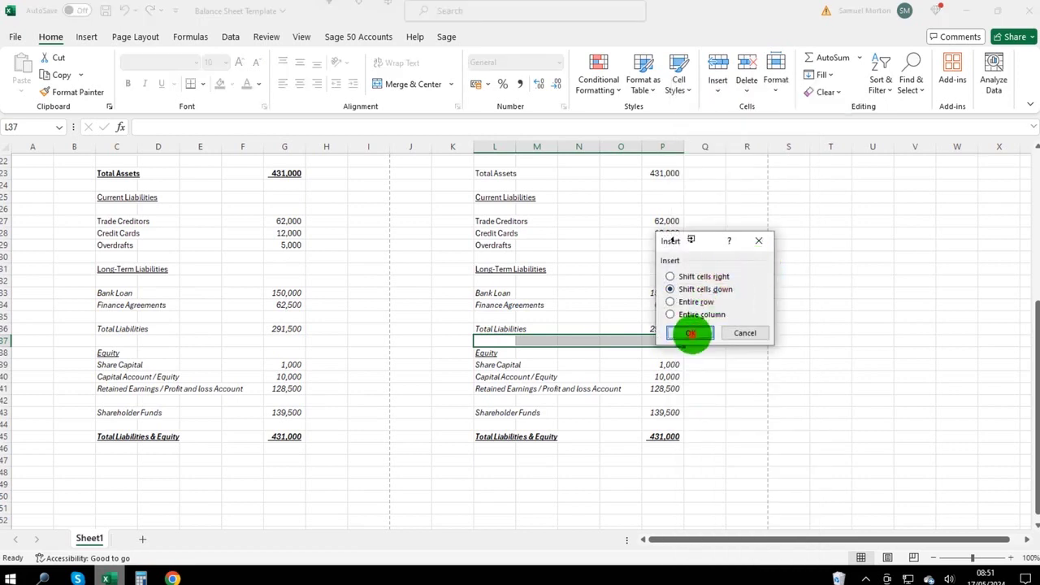
click(690, 332)
right_click(501, 339)
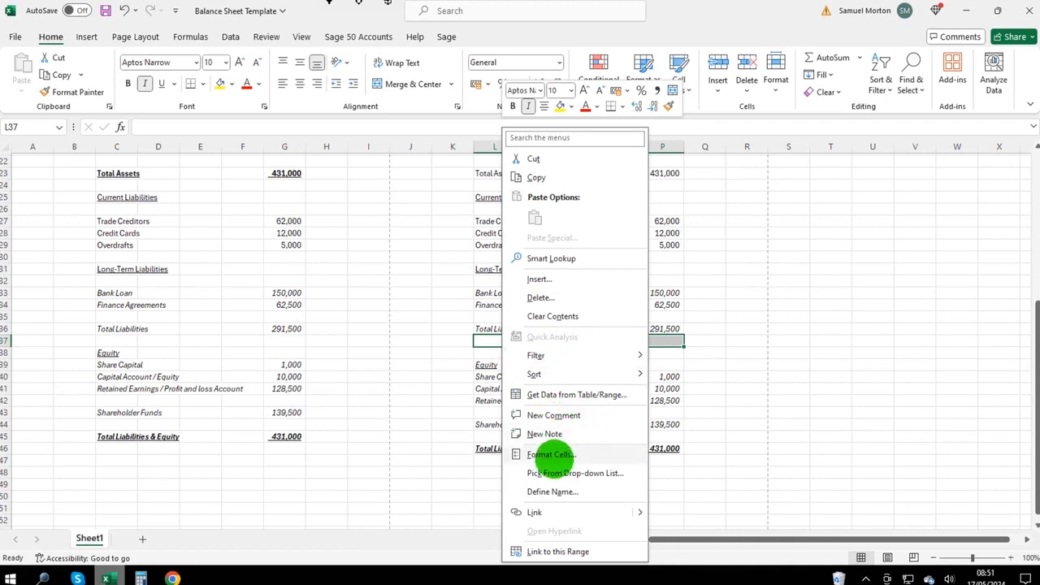
click(561, 279)
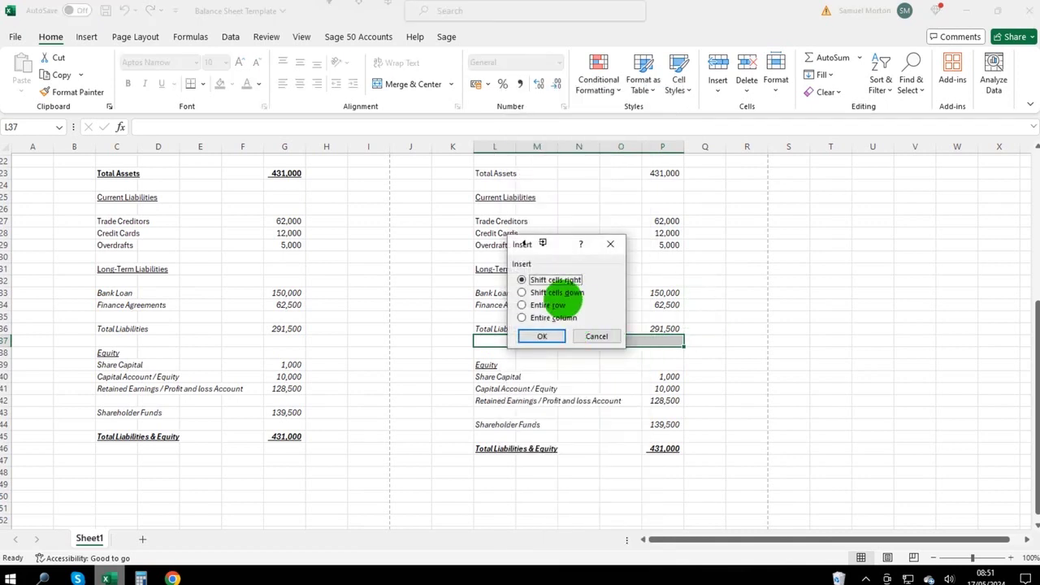
click(553, 291)
click(541, 335)
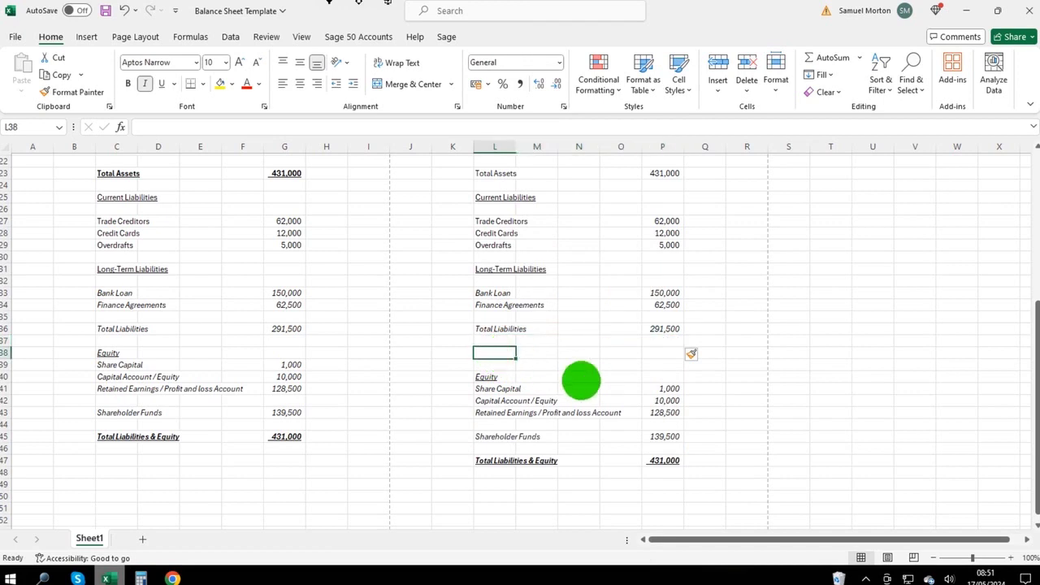
Enter the label "Total" in L38 and make the row L38:P38 bold and underlined.
text(Tota)
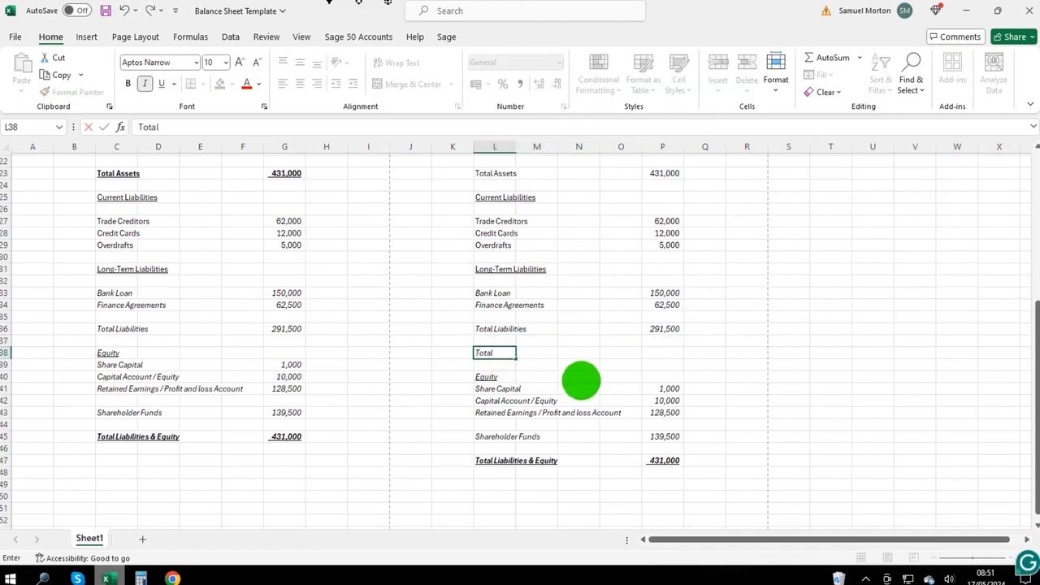
text(l)
key(Tab)
drag(494, 351, 662, 353)
click(128, 84)
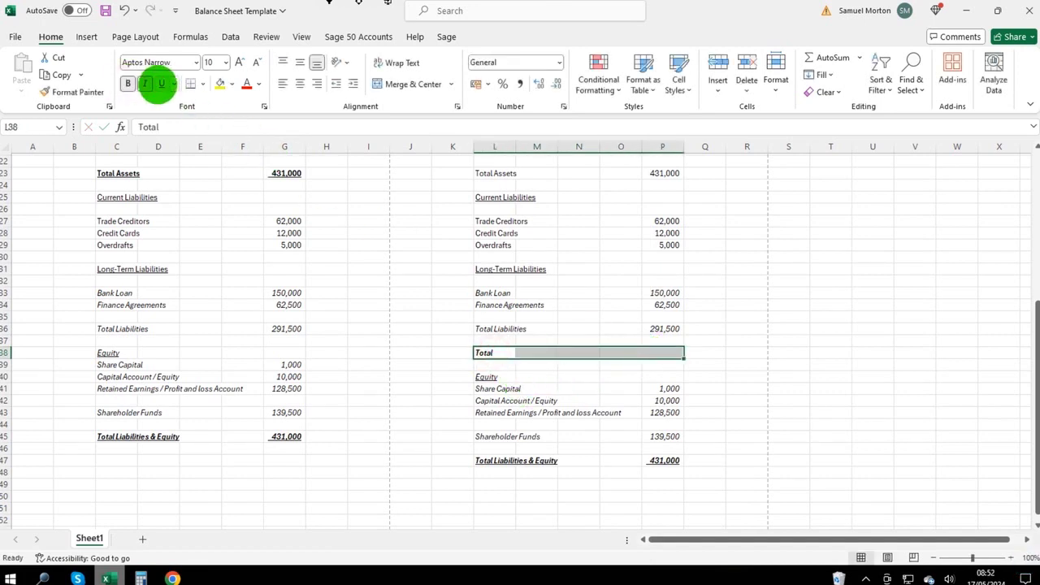
click(160, 84)
Calculate the Total in P38 as Total Assets minus Total Liabilities with the formula =P23-P36.
click(650, 353)
scroll(631, 410, up, 2)
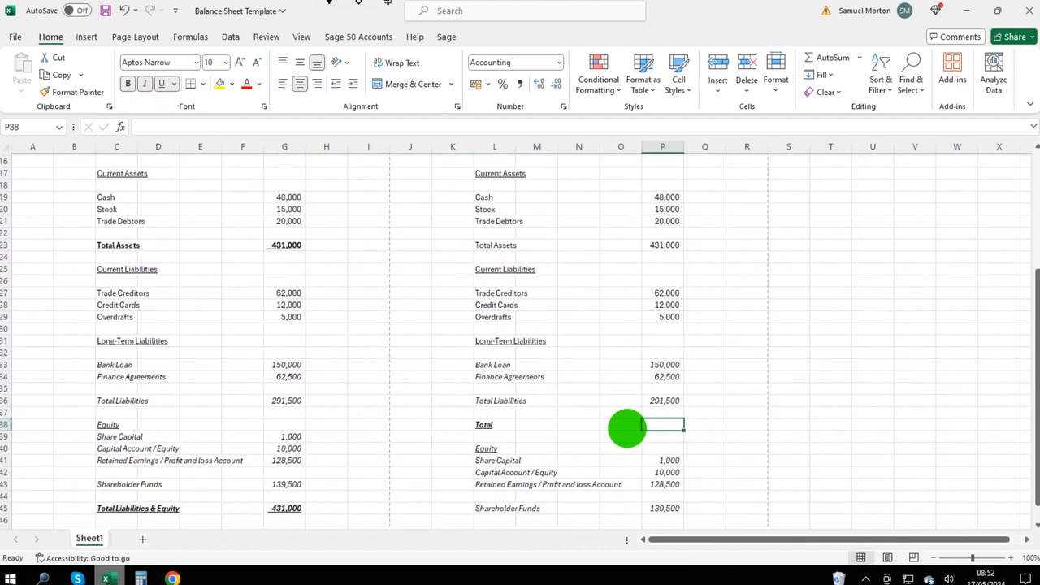
text(=)
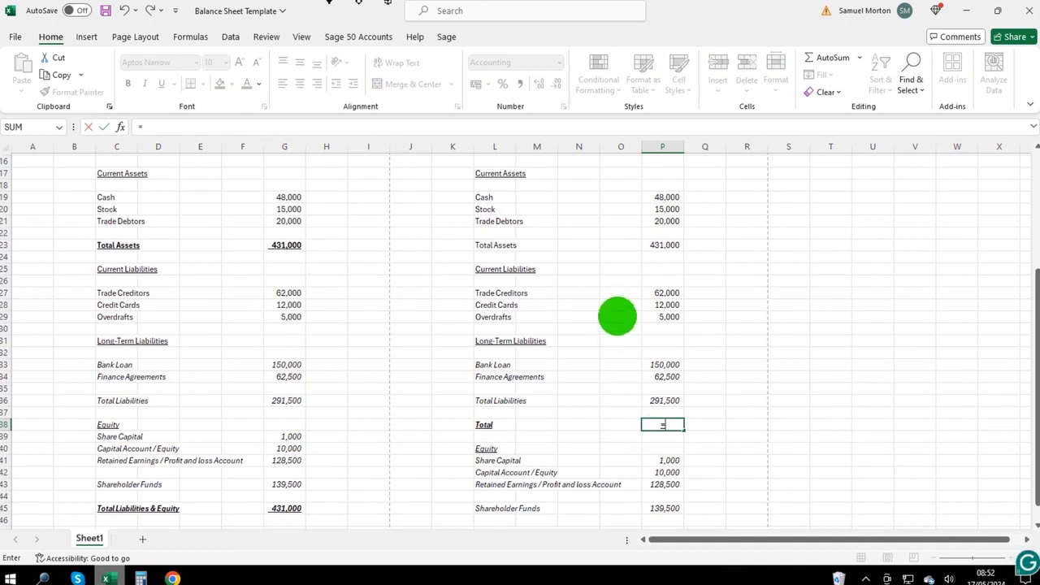
click(664, 248)
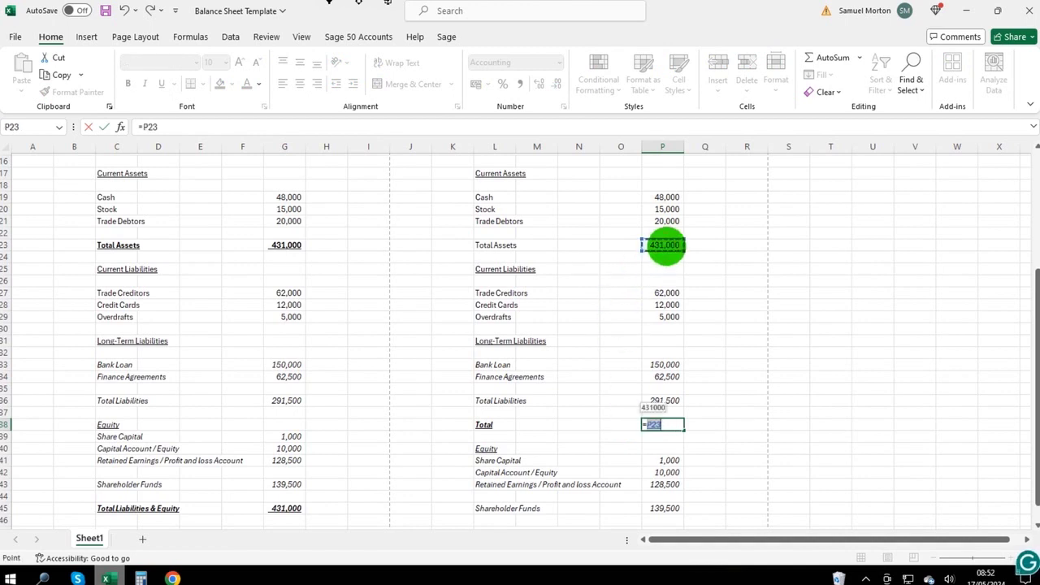
text(-)
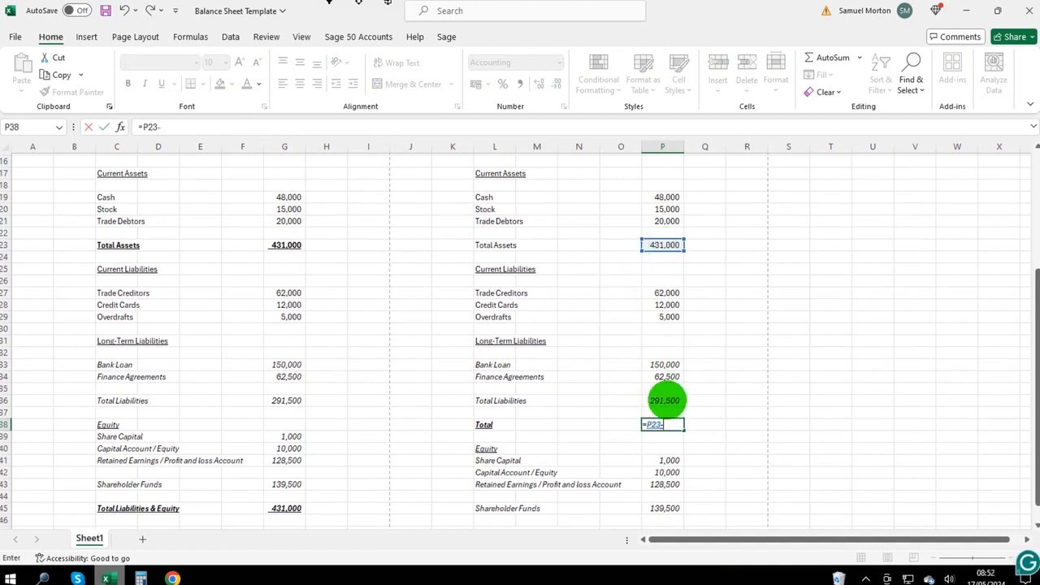
click(666, 400)
key(Return)
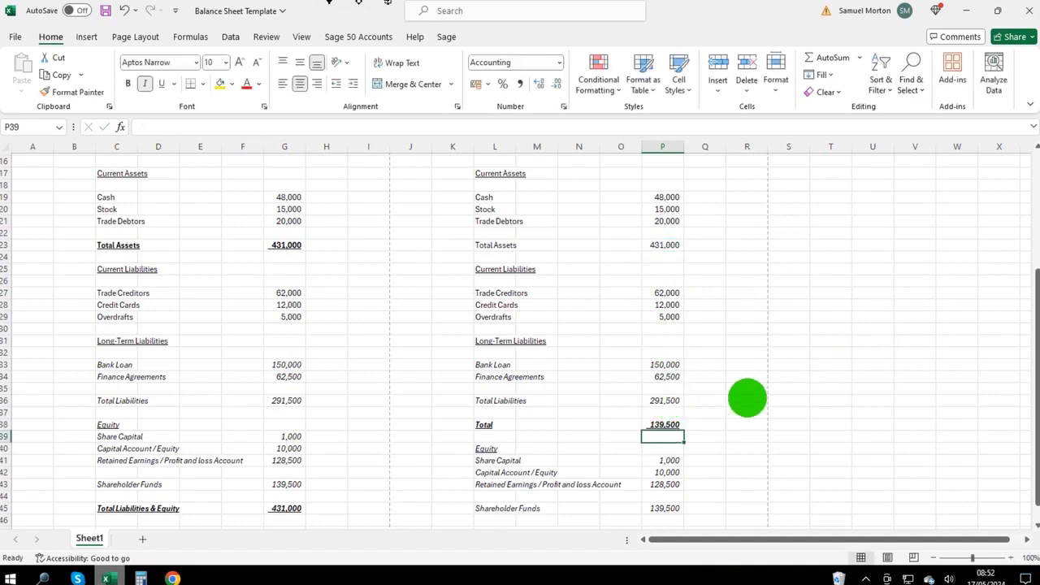
click(674, 425)
Make the Shareholder Funds row L45:P45 in the second balance sheet bold and underlined.
scroll(833, 408, down, 2)
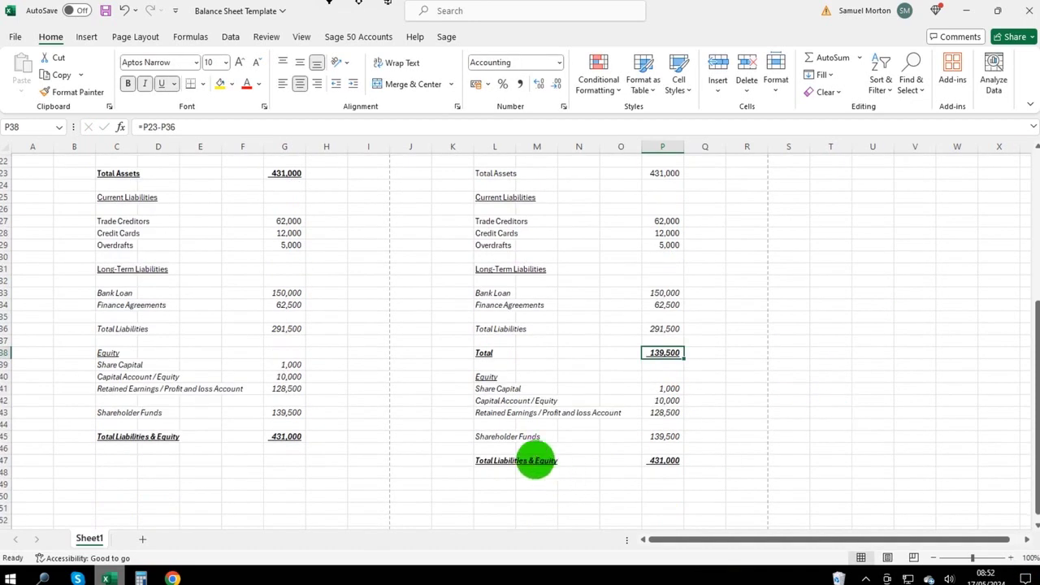
drag(494, 436, 662, 436)
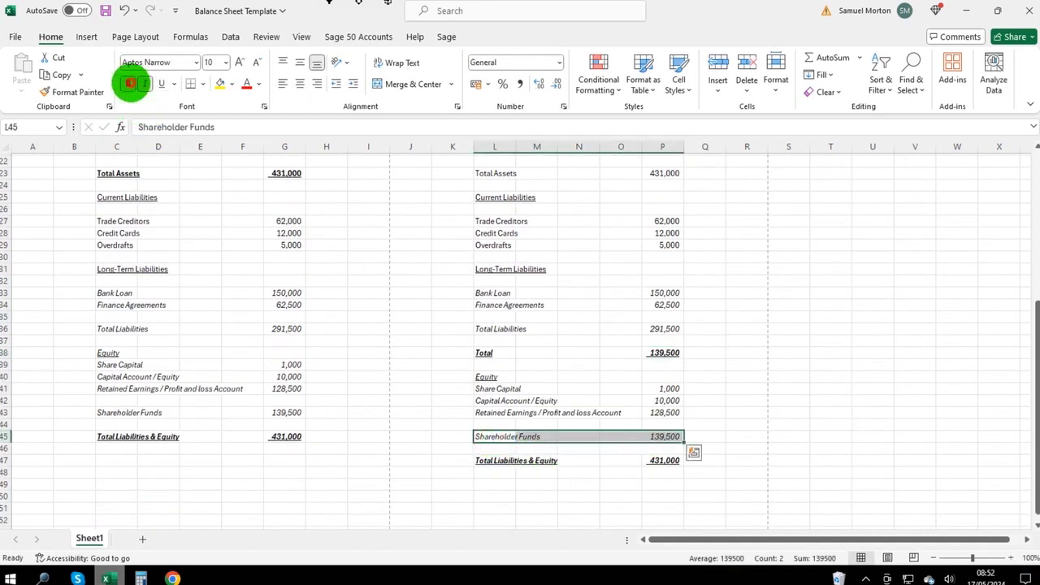
click(128, 84)
click(160, 84)
click(579, 340)
Clear the Total Liabilities & Equity row in the second balance sheet and compare the Total in P38 with Shareholder Funds in P45.
click(491, 481)
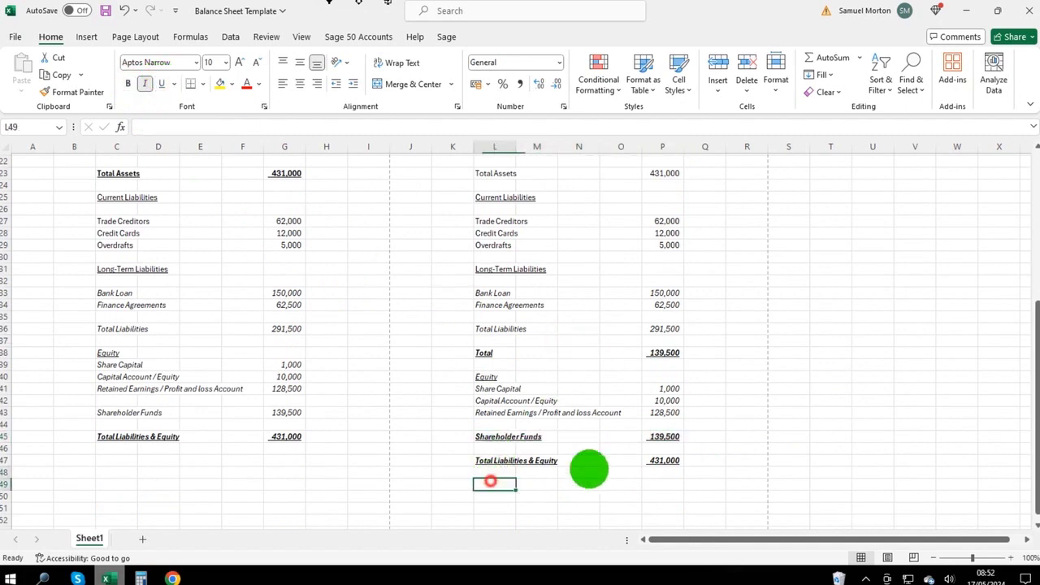
drag(491, 481, 682, 463)
key(Delete)
click(702, 436)
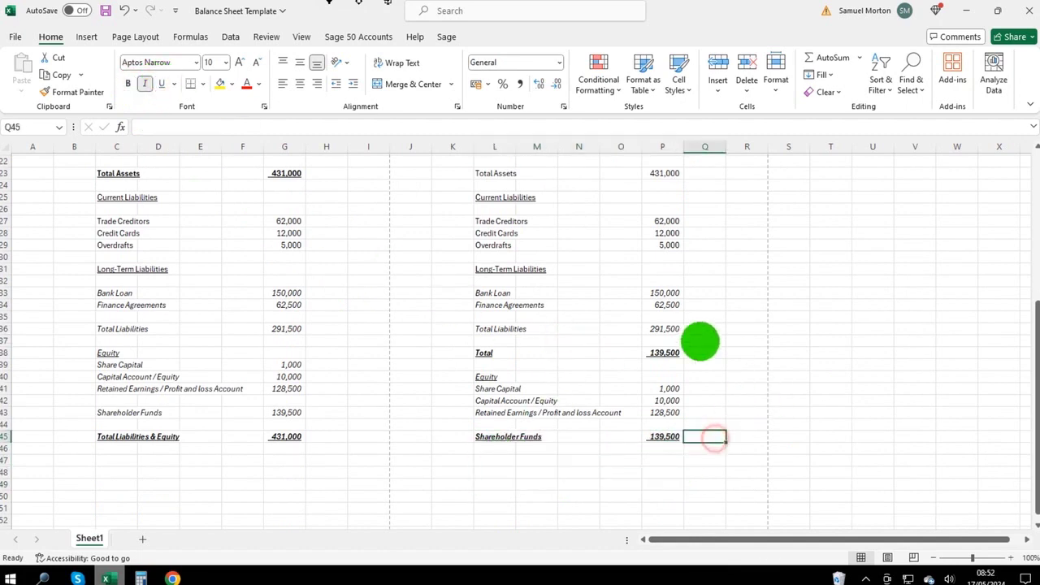
click(665, 356)
click(675, 436)
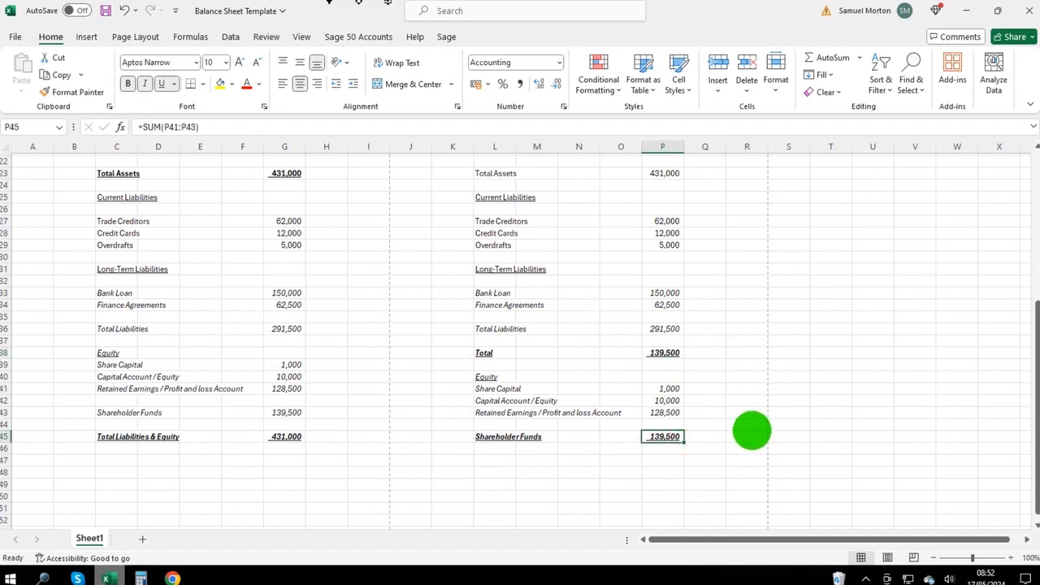
Save the balance sheet workbook with both layouts under its existing name.
scroll(722, 331, up, 7)
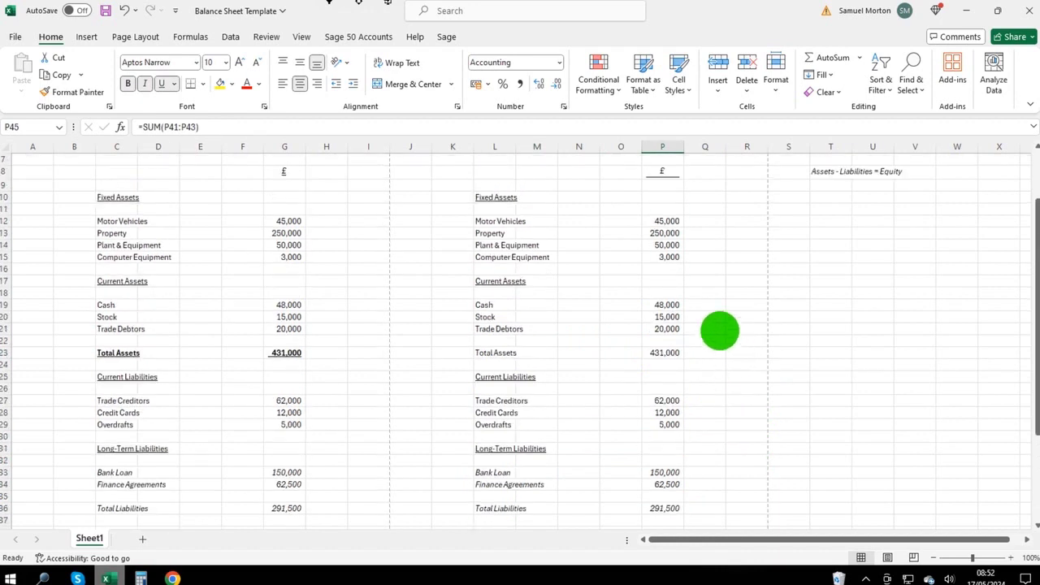
click(740, 316)
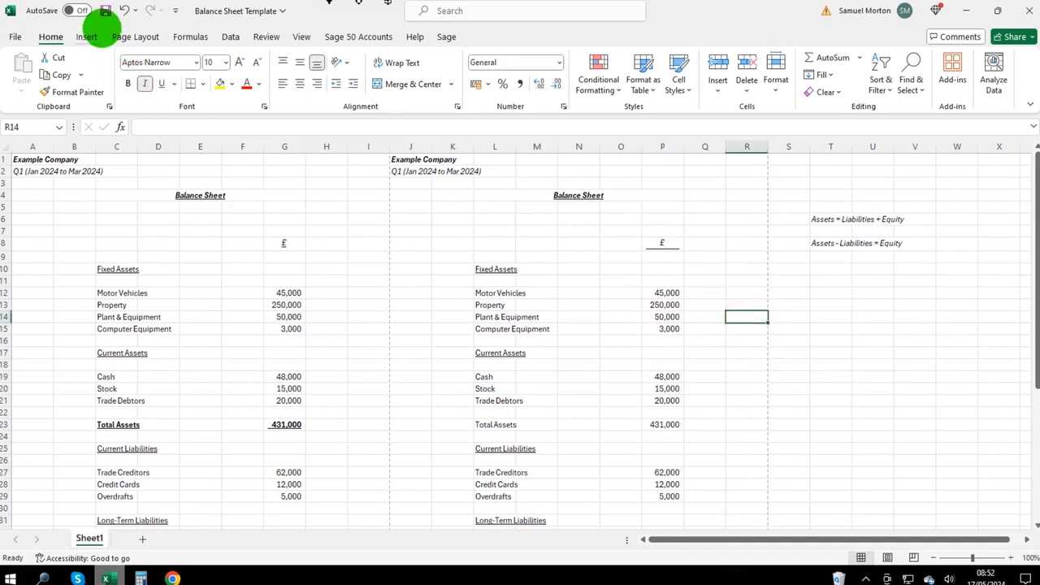
click(105, 11)
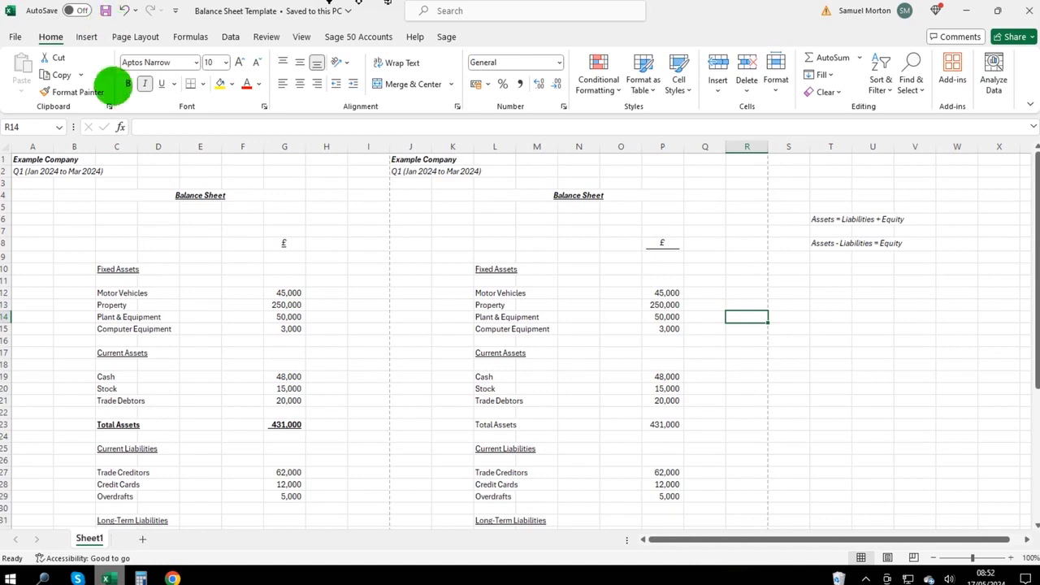
mouse_move(183, 569)
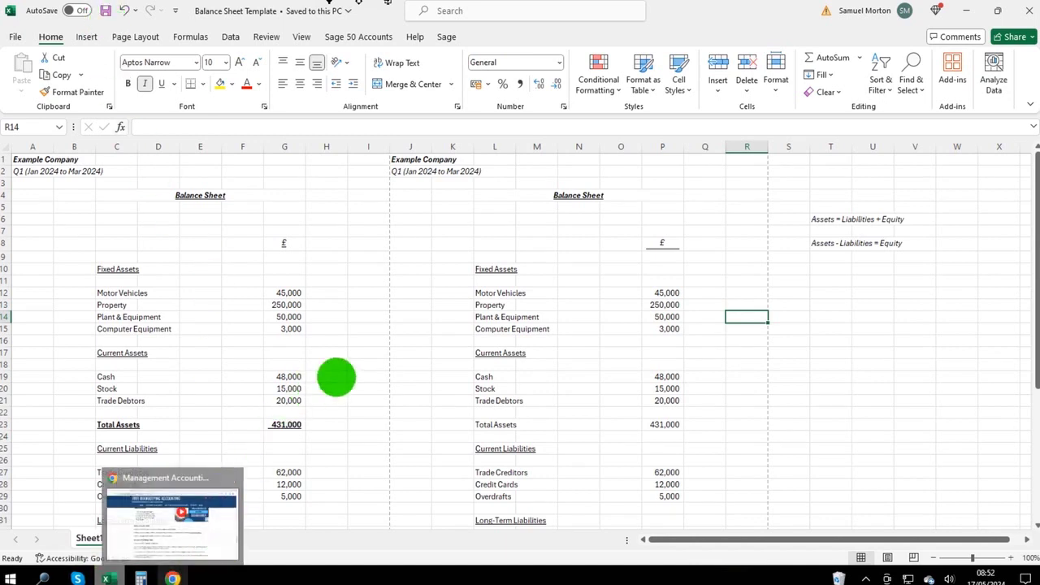